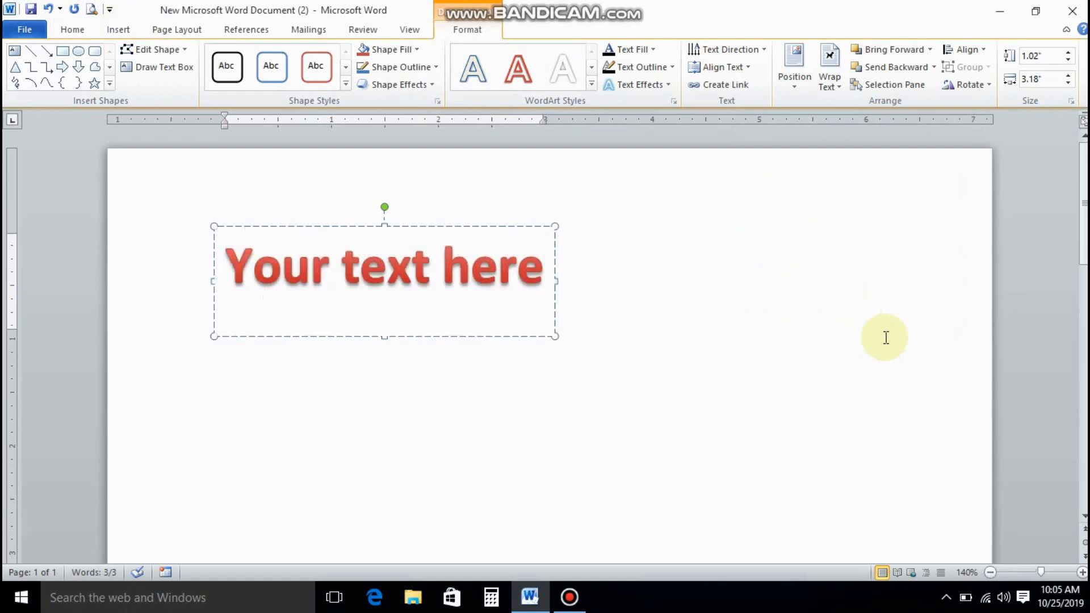
Type COMPANY NAME into the WordArt, correcting 'nAME' to capitals, and select it.
type("COMPANY nAME")
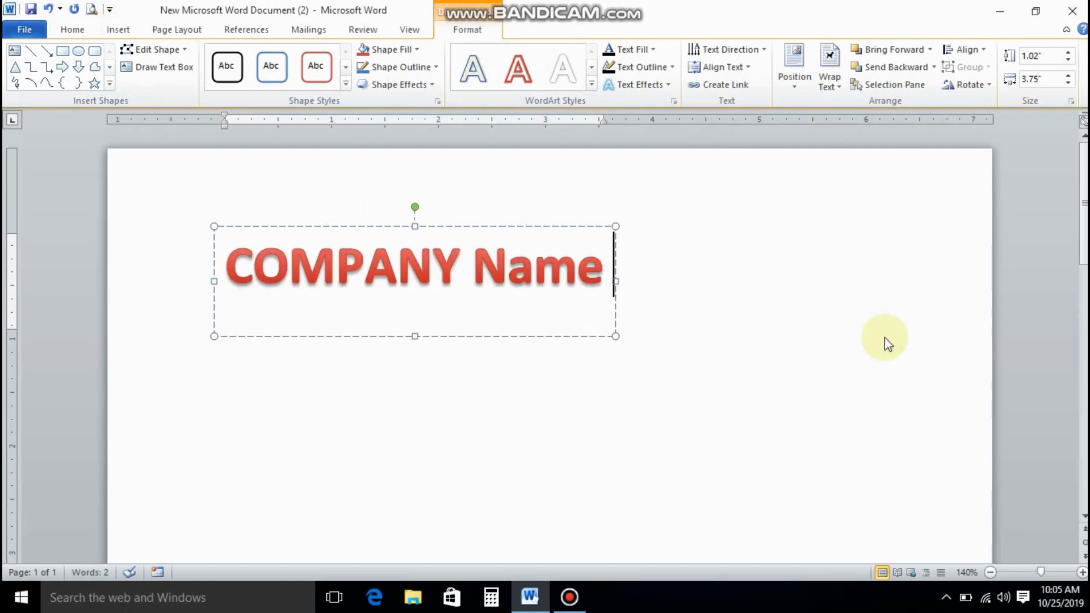
key("shift+Left")
key("shift+Left")
key("shift+Left")
key("shift+Left")
key("shift+Left")
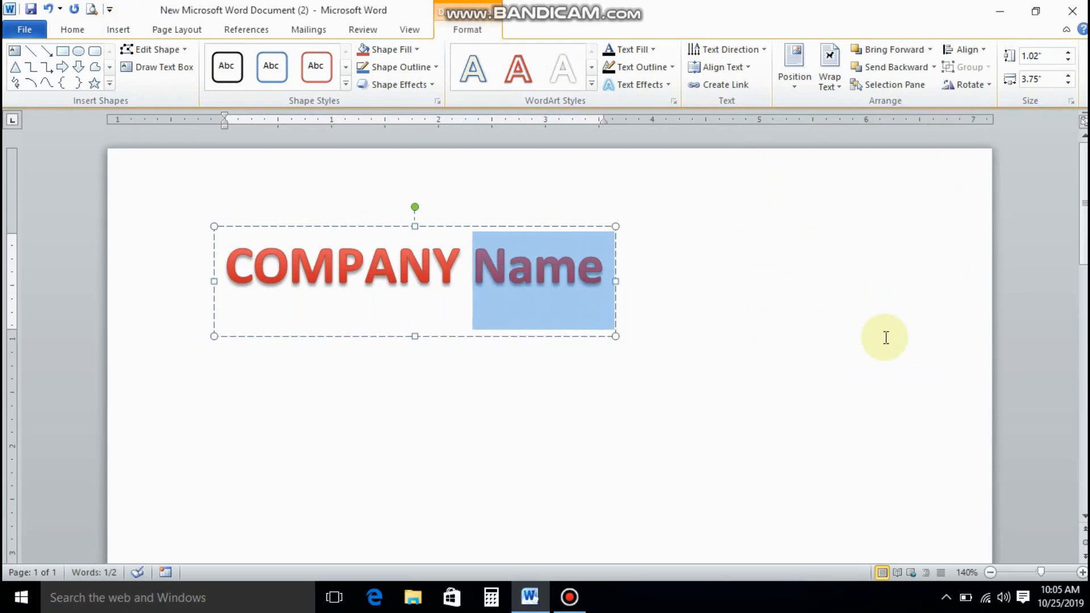
type("NAME")
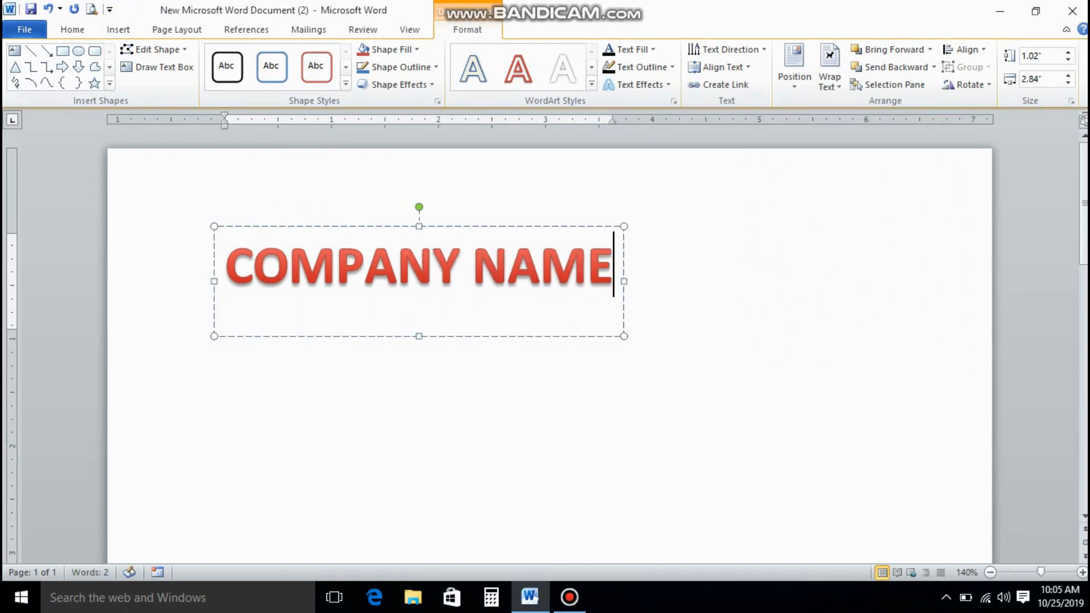
left_click_drag(615, 278, 353, 277)
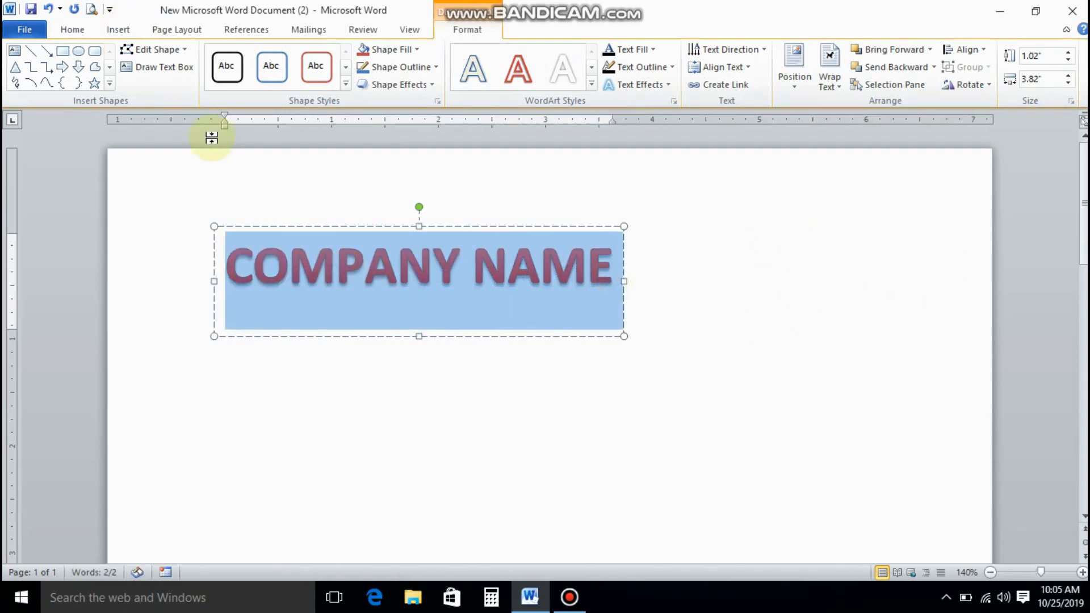
Make the COMPANY NAME WordArt text 48 pt, bold and underlined.
left_click(72, 33)
left_click(233, 56)
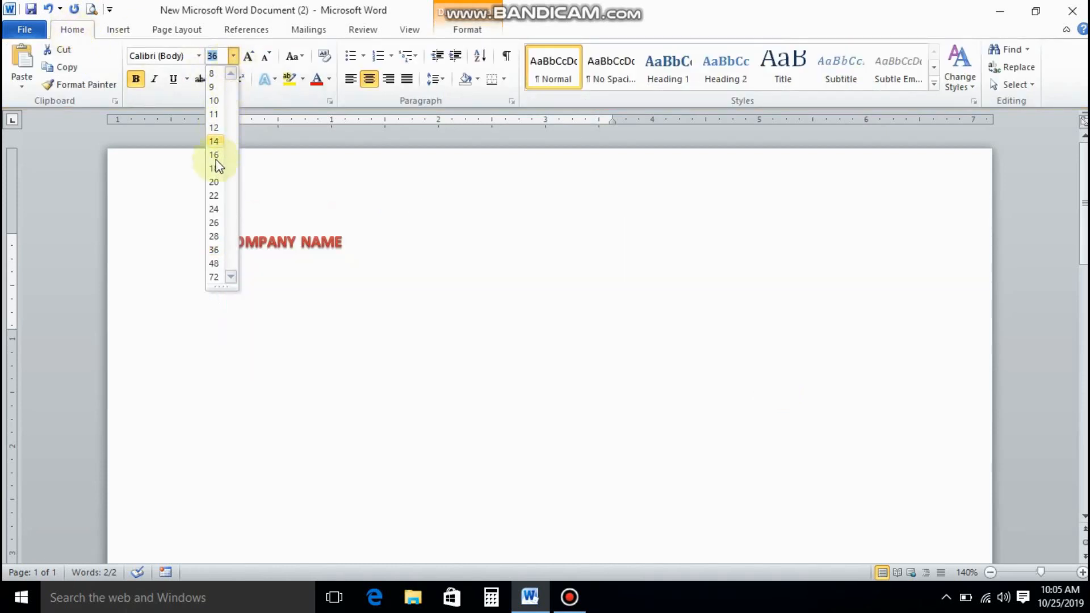
left_click(213, 262)
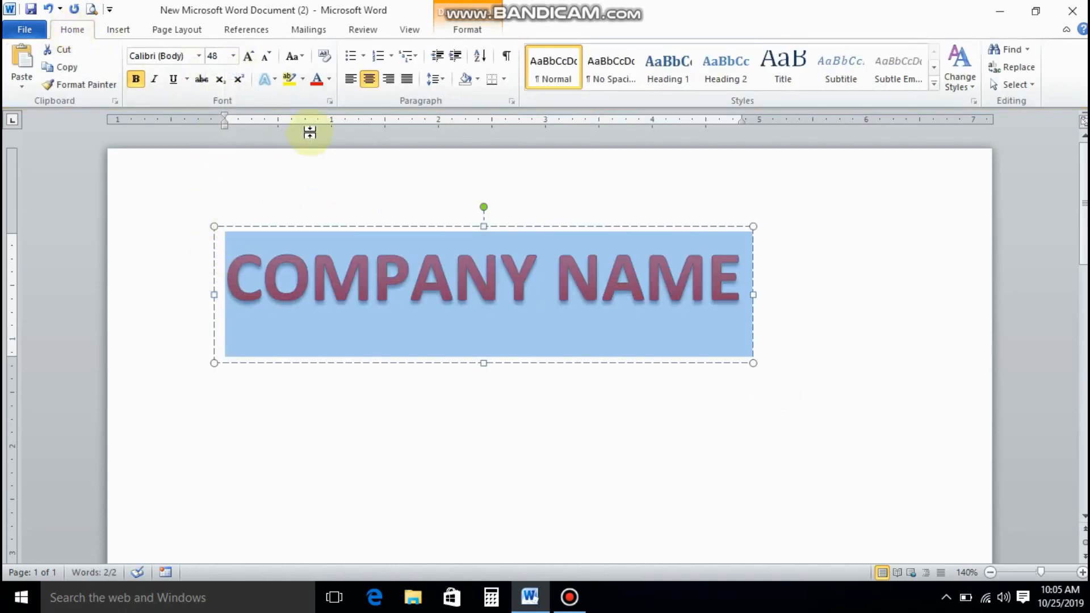
left_click(136, 78)
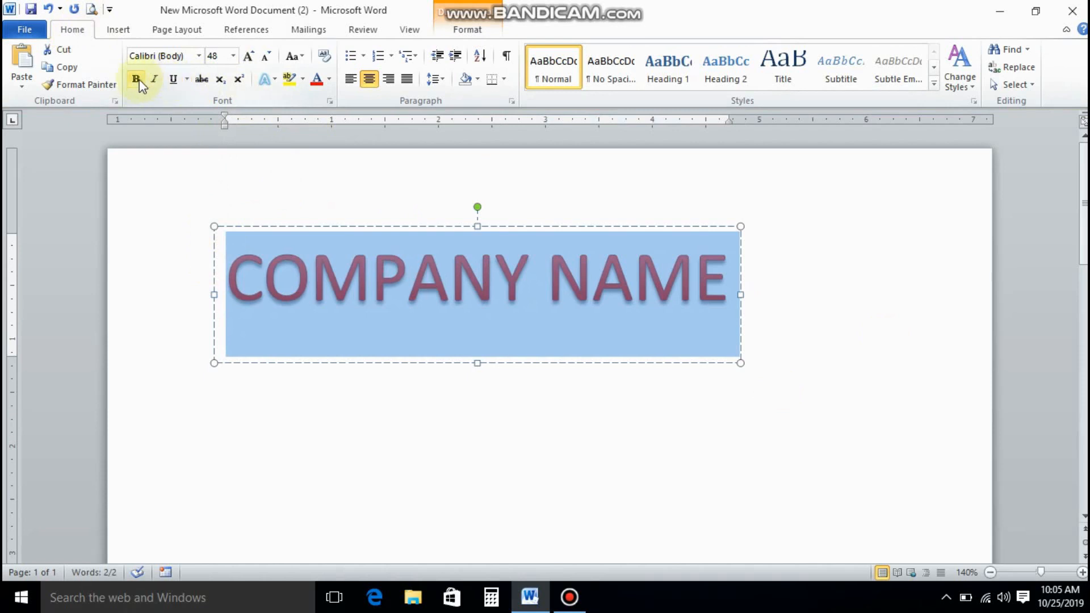
left_click(138, 80)
left_click(173, 79)
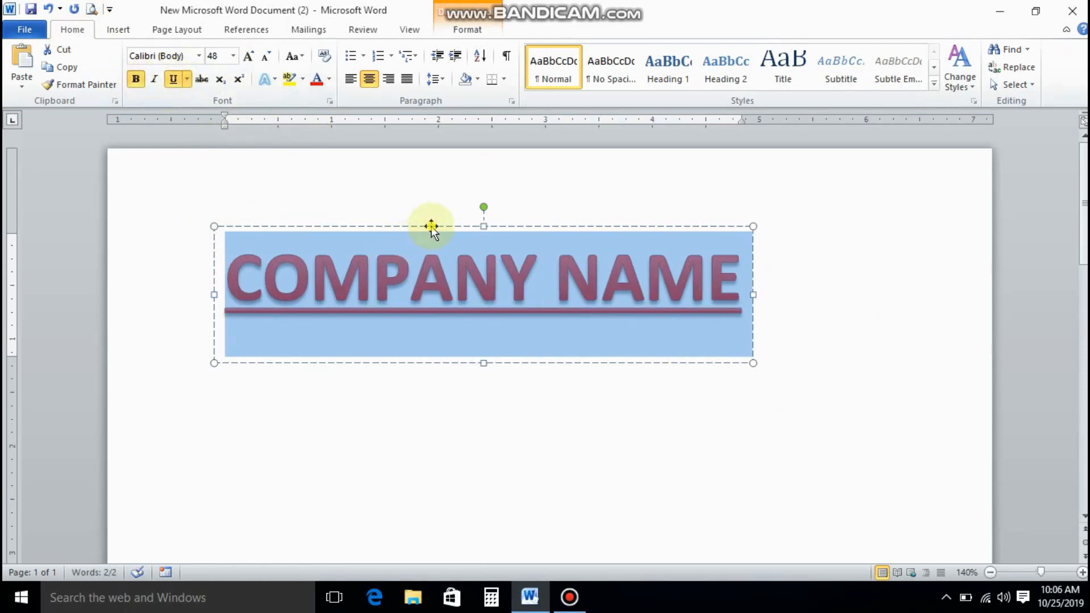
Move the WordArt box lower so it sits centred on the page.
mouse_move(431, 226)
left_mouse_down()
mouse_move(502, 223)
mouse_move(497, 199)
left_mouse_up()
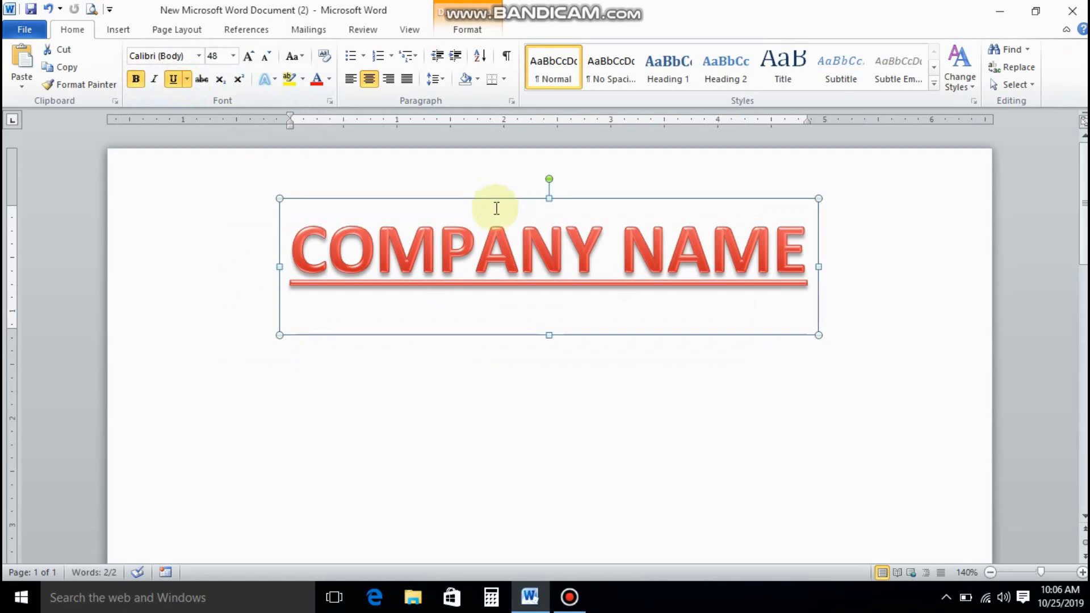
key("ctrl+z")
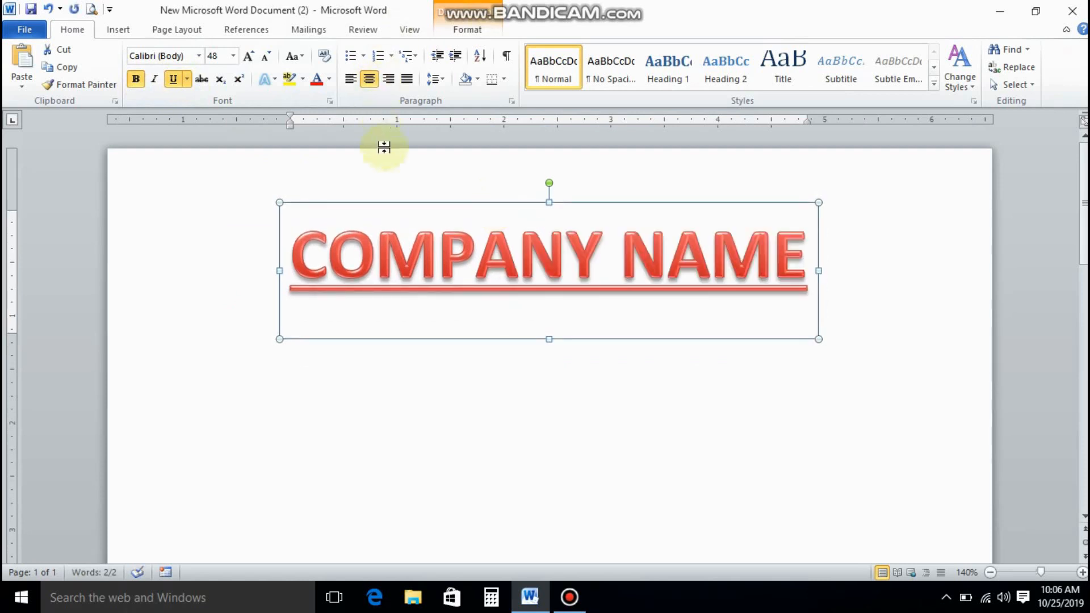
left_click_drag(402, 207, 452, 223)
left_click(350, 456)
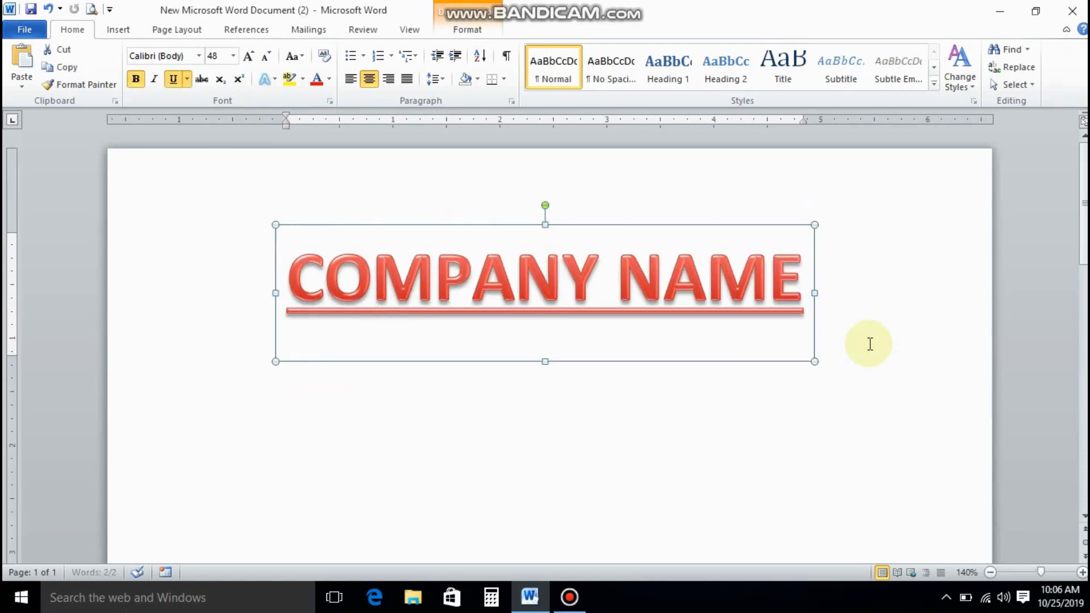
left_click(803, 286)
Add a new empty 20 pt line below COMPANY NAME.
key("Return")
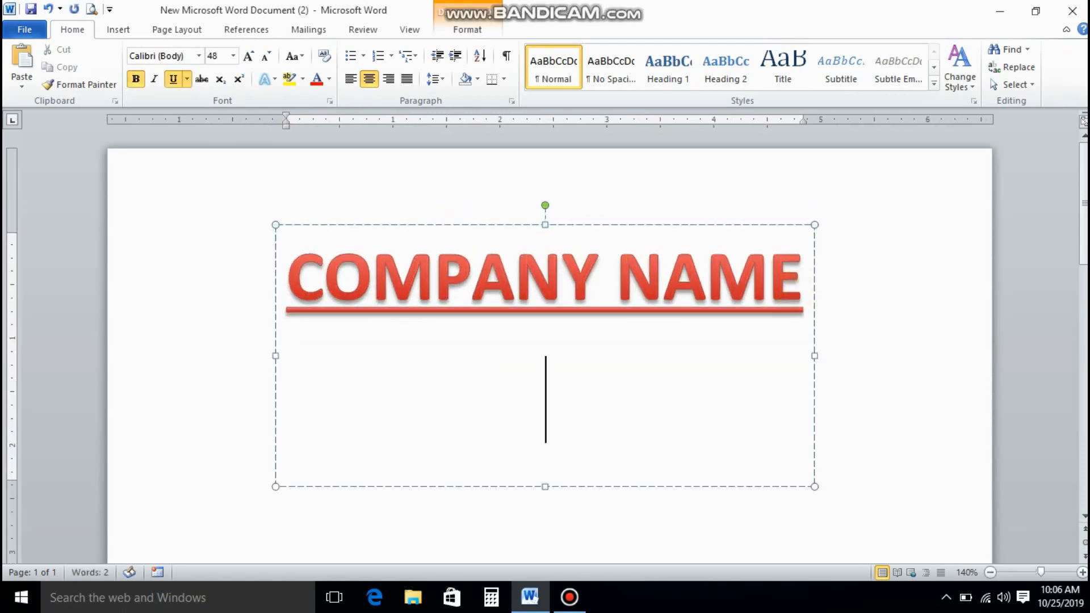
left_click(231, 56)
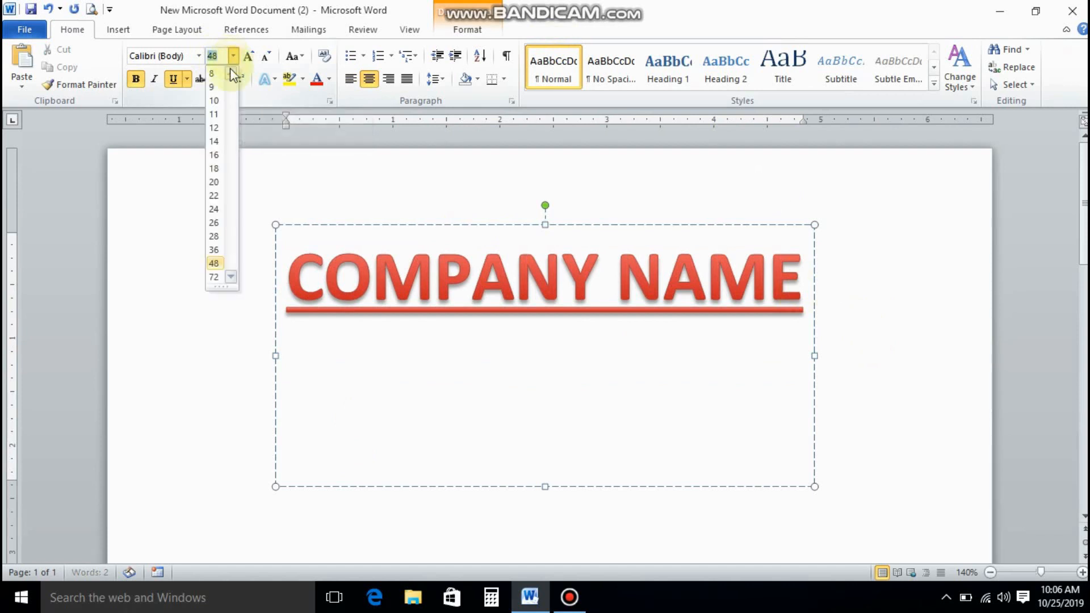
left_click(214, 182)
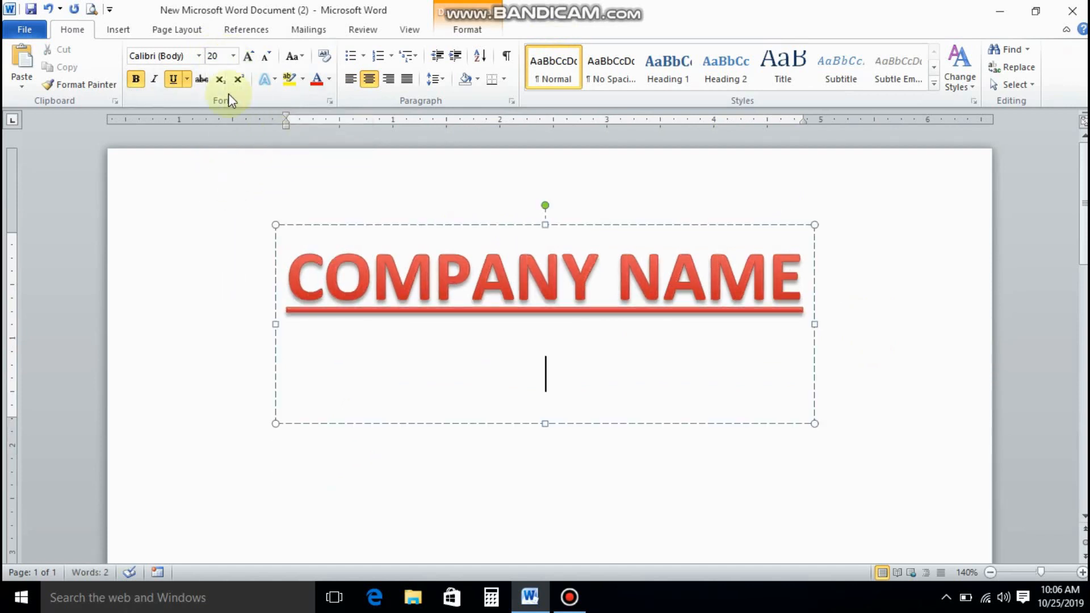
left_click(198, 55)
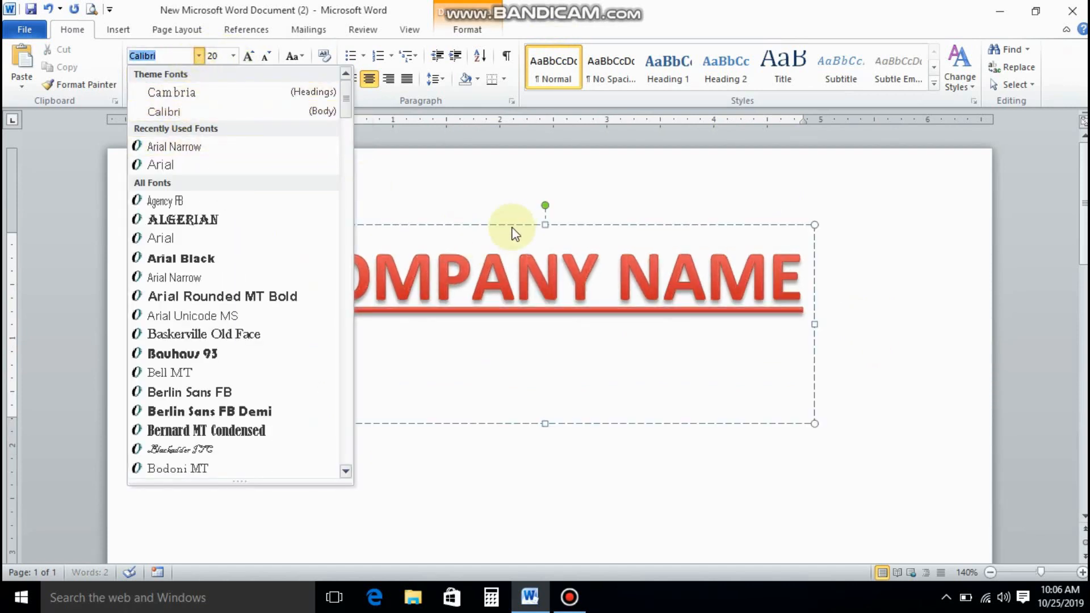
left_click(477, 220)
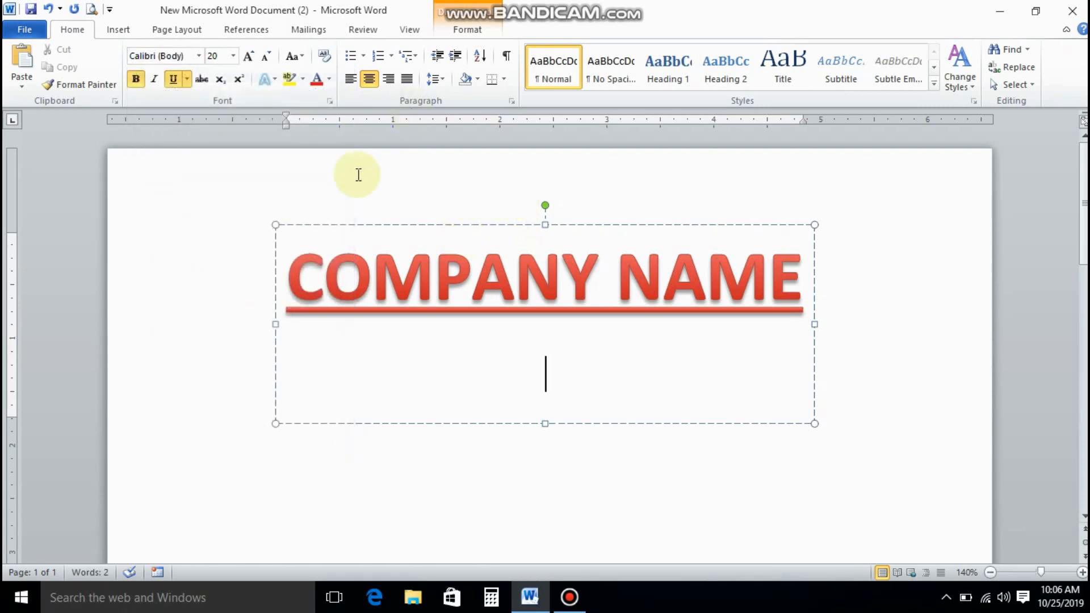
Remove the space after paragraphs for the title and the empty line.
left_click_drag(359, 295, 560, 414)
left_click(433, 82)
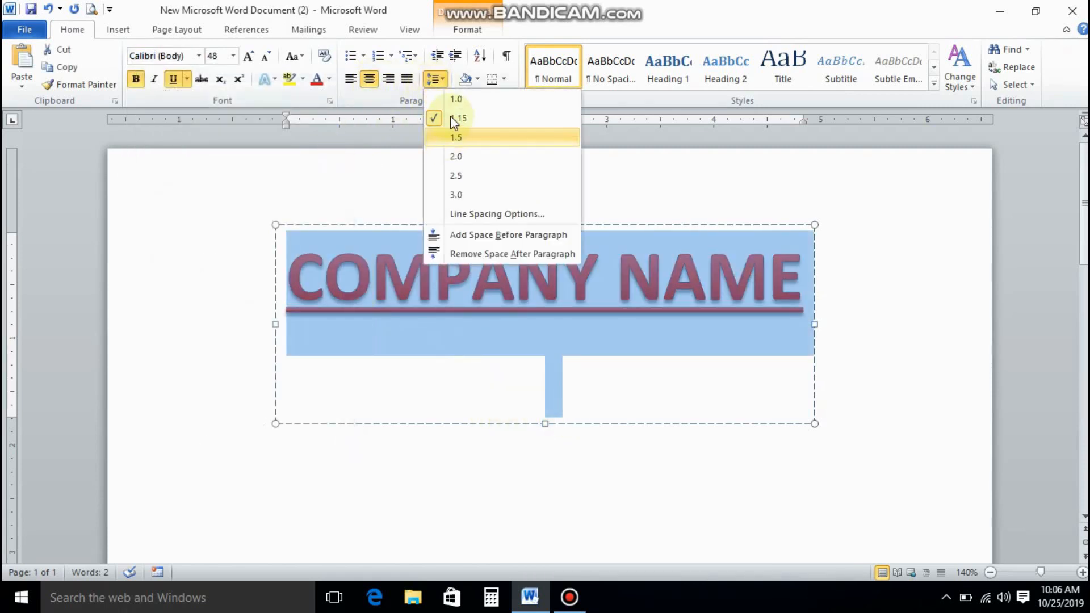
left_click(448, 83)
left_click(446, 81)
left_click(471, 256)
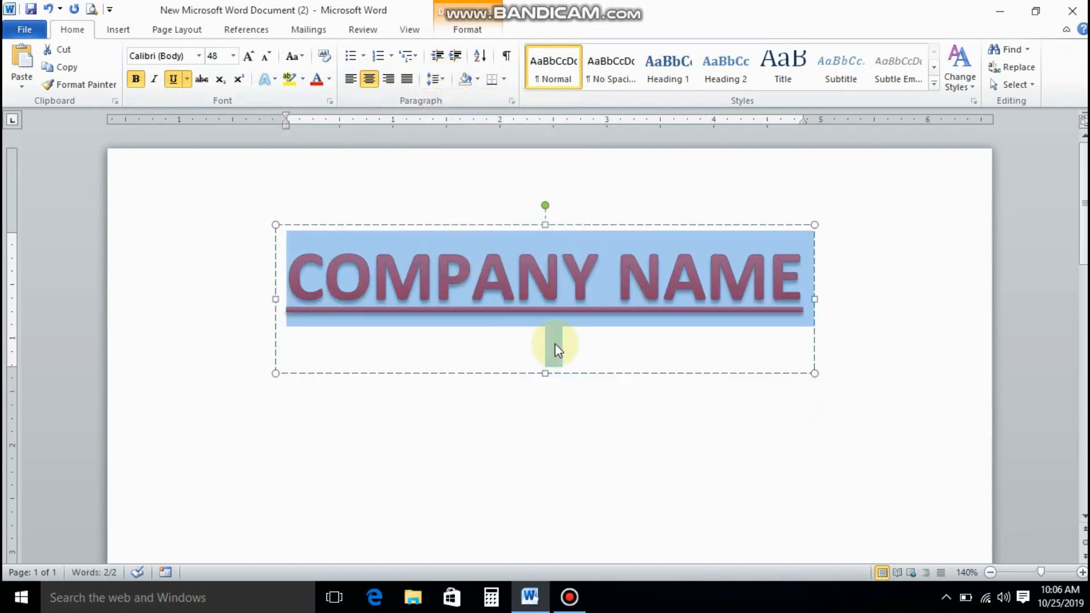
left_click(598, 340)
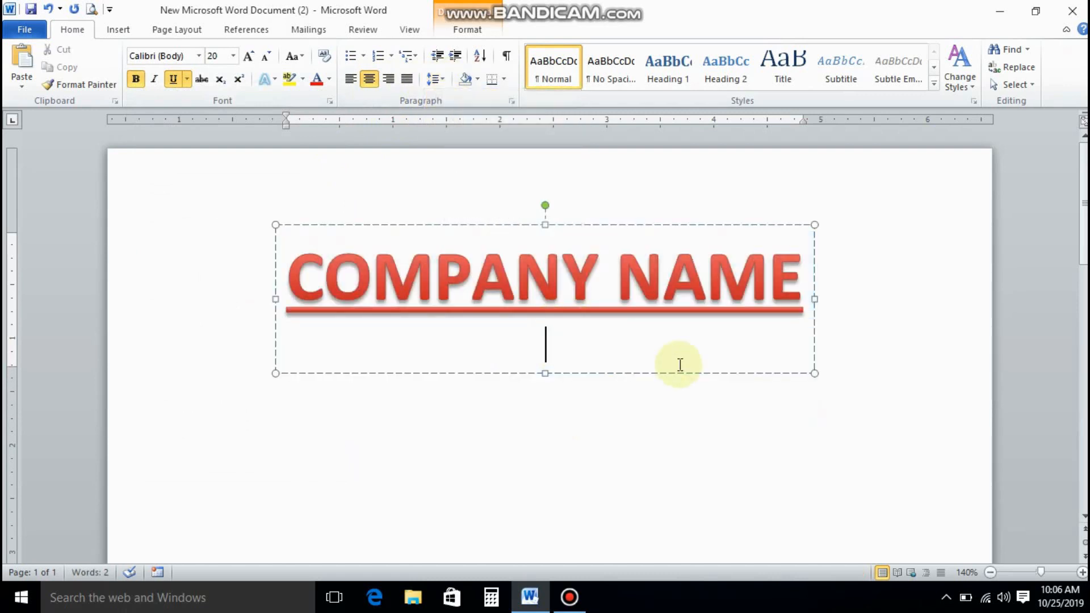
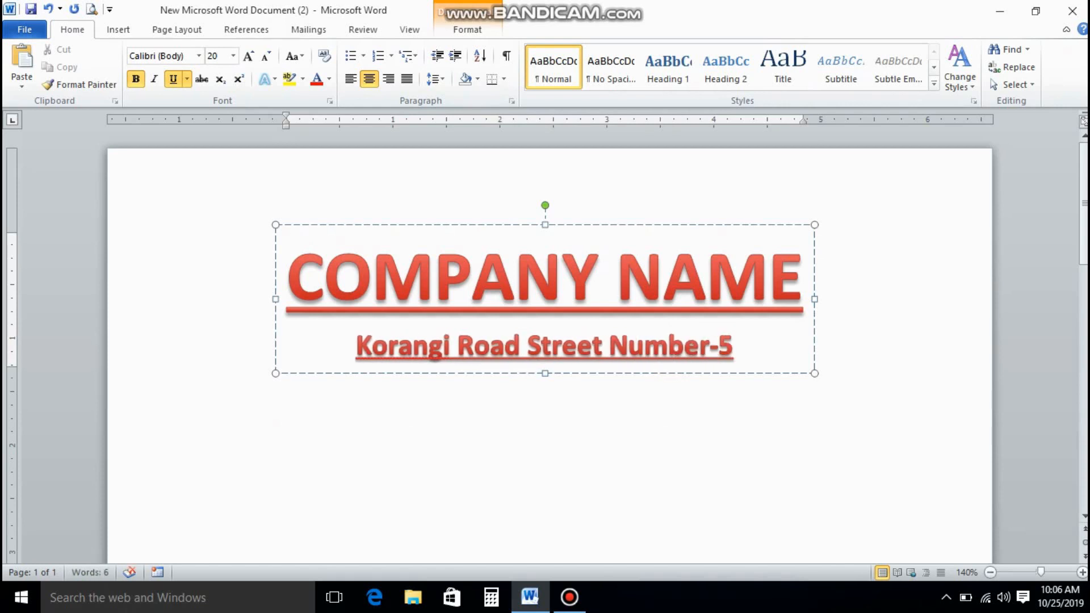
Add the company street address, then a 14 pt dark-coloured Phone line beneath it.
key("Return")
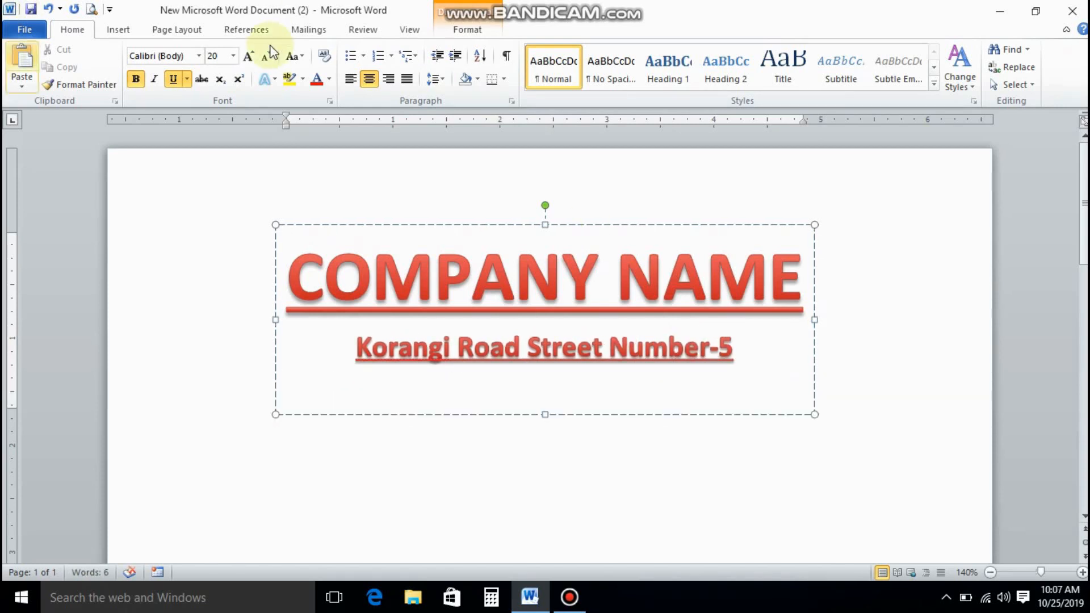
left_click(233, 55)
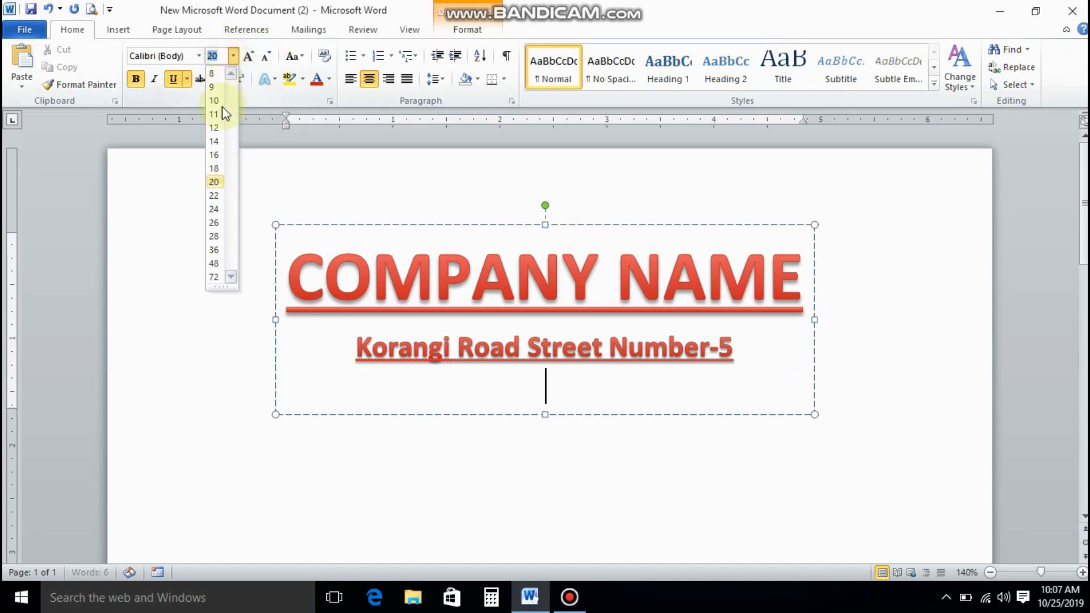
left_click(214, 141)
left_click(330, 79)
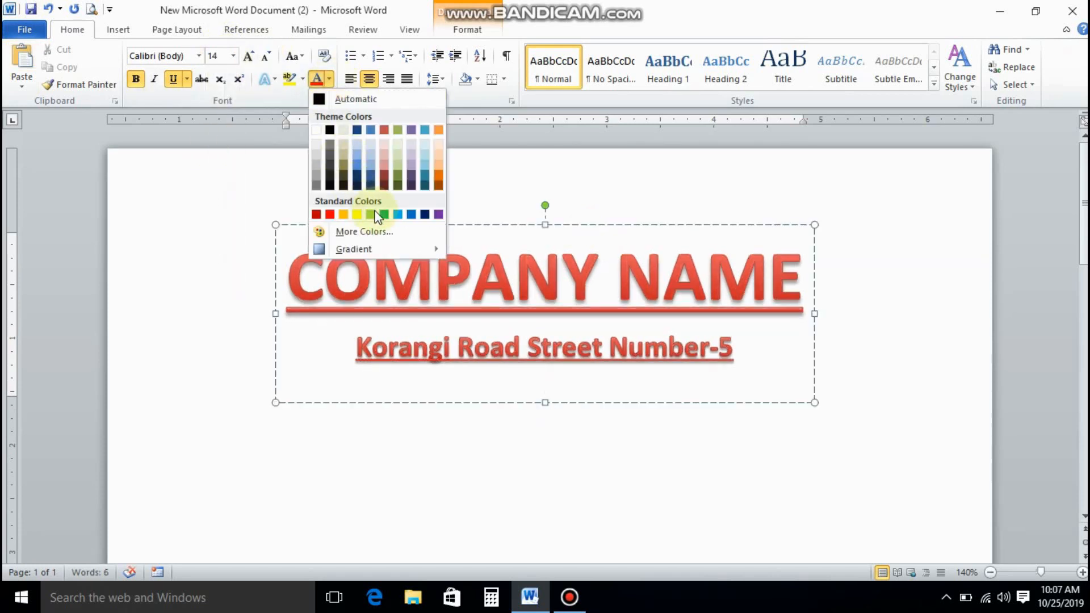
left_click(357, 186)
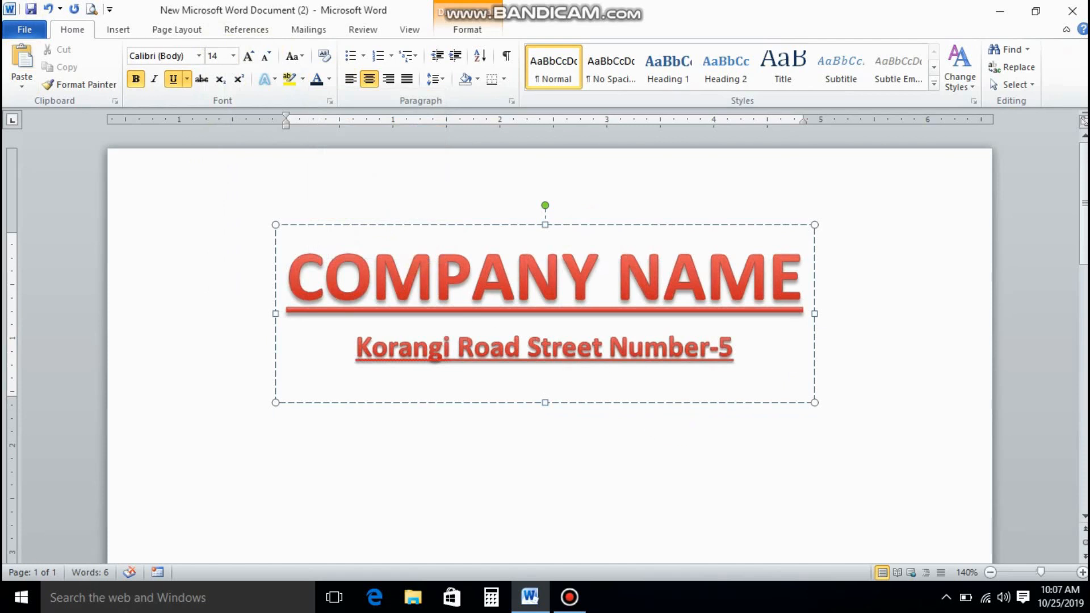
type("Phone-")
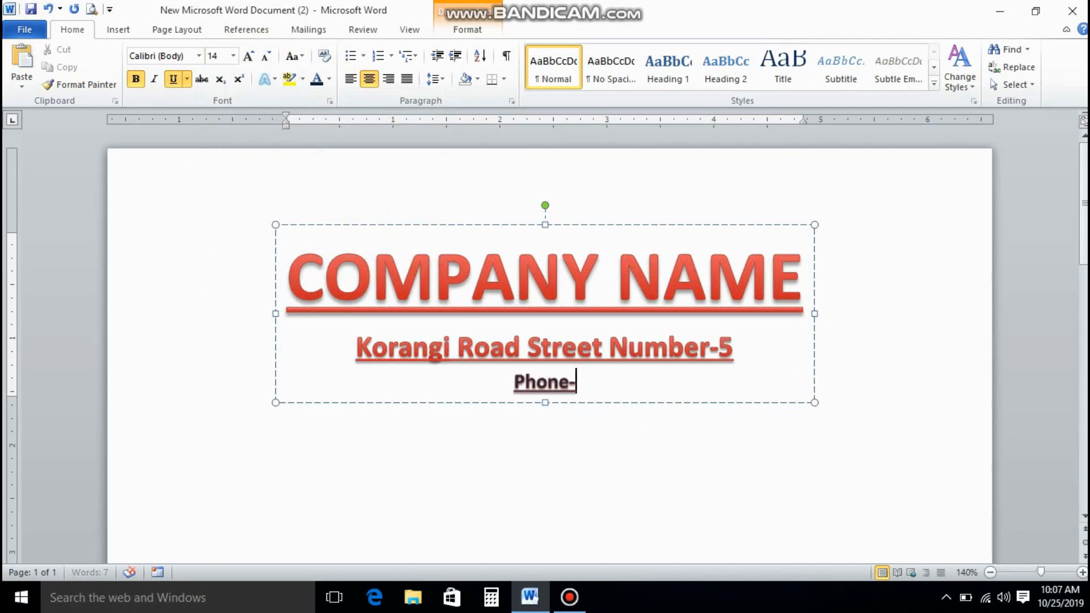
type(" (021")
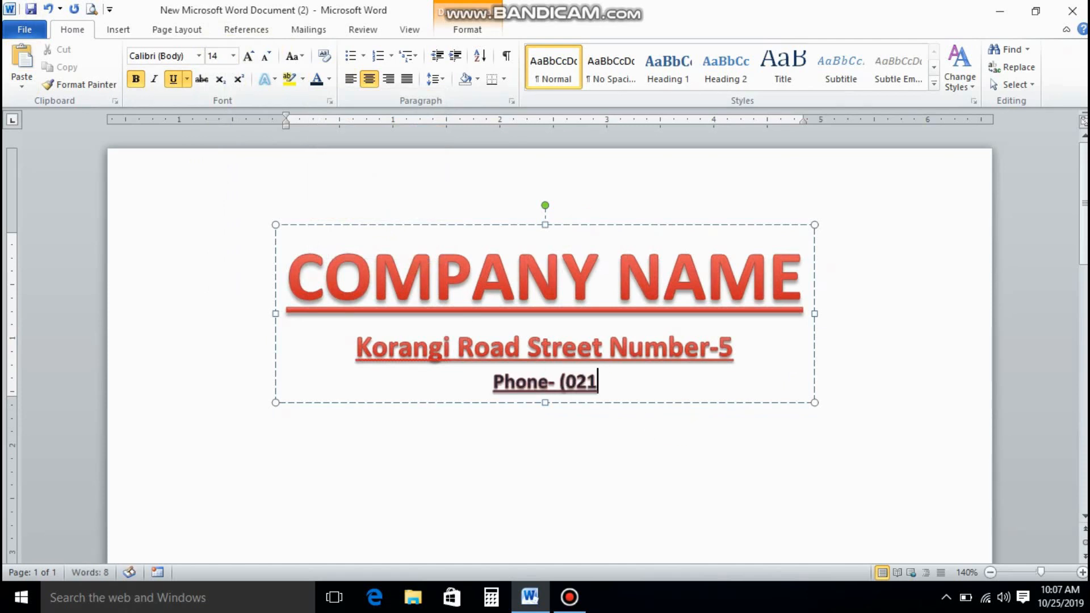
type("-1234567)")
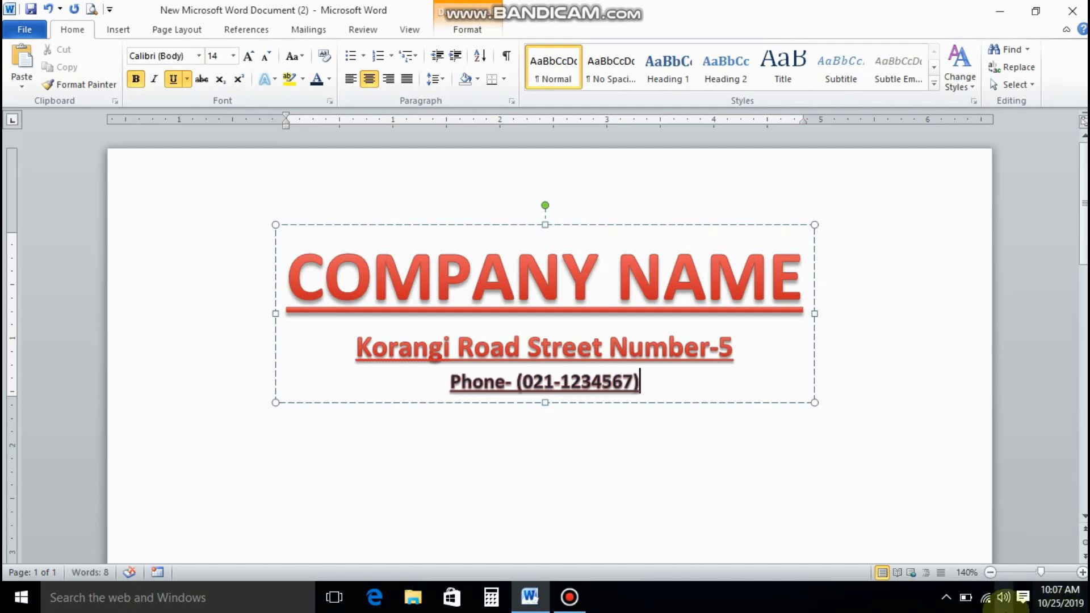
Below the letterhead, type To: and an indented 'The Bank Manager,' line.
left_click(287, 450)
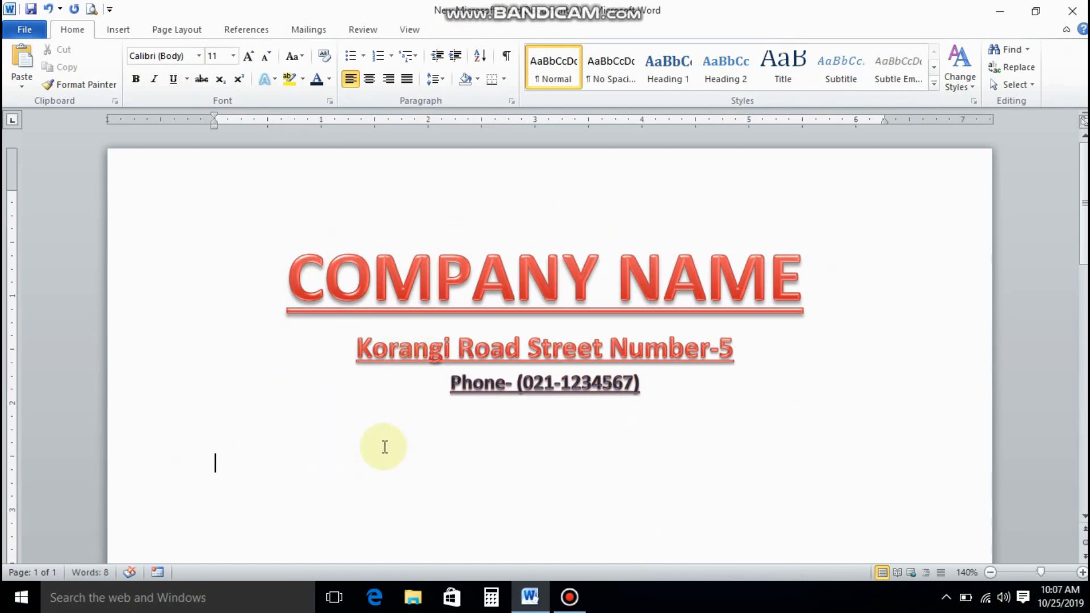
type("T")
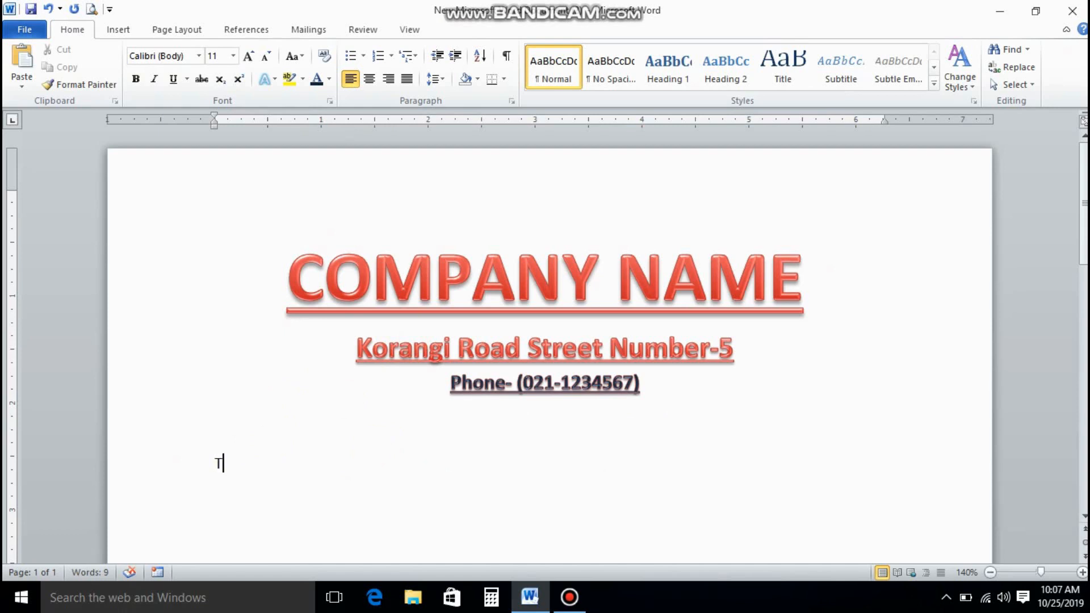
key("BackSpace")
key("BackSpace")
key("Return")
key("Tab")
key("Tab")
type("The Bank Manager,")
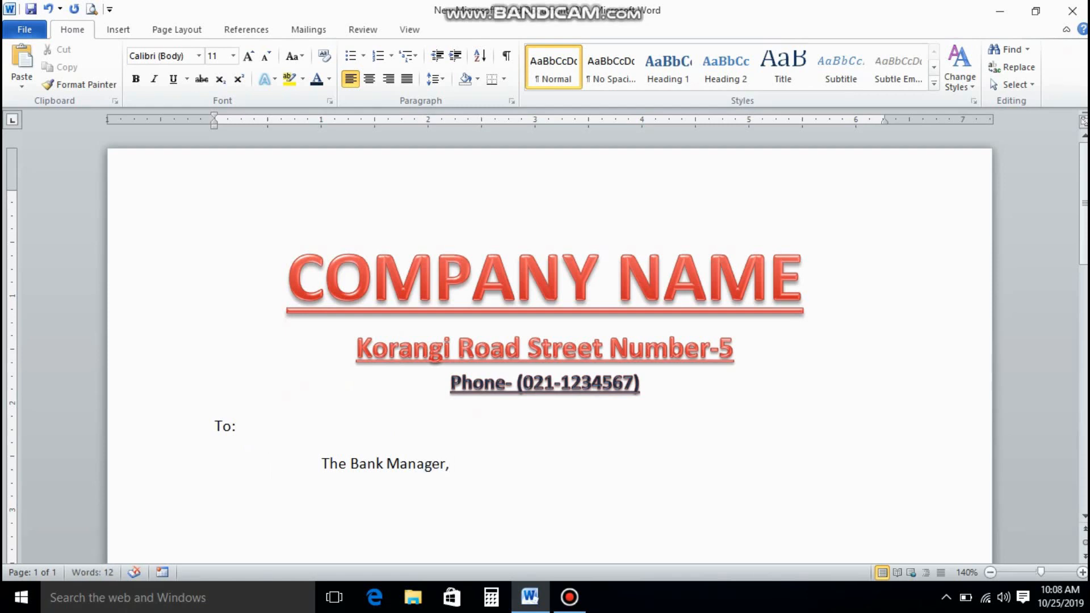
Add 'Habib Bank Limited,' and 'Karachi.' on the next two lines.
key("Return")
type("B")
key("BackSpace")
type("Habib Bank ")
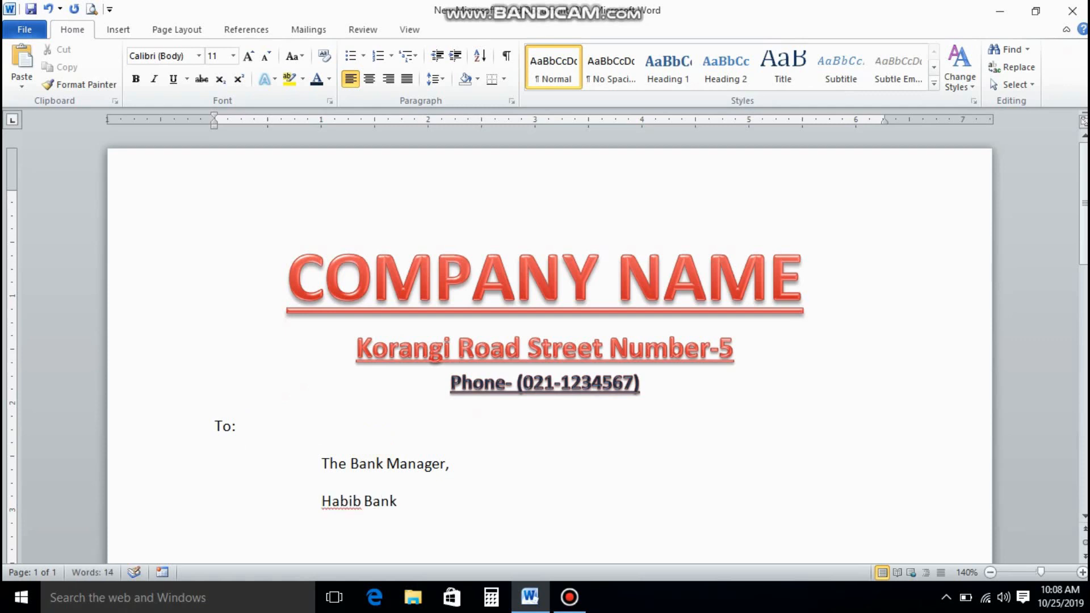
type("Limited,")
key("Return")
type("Karachi")
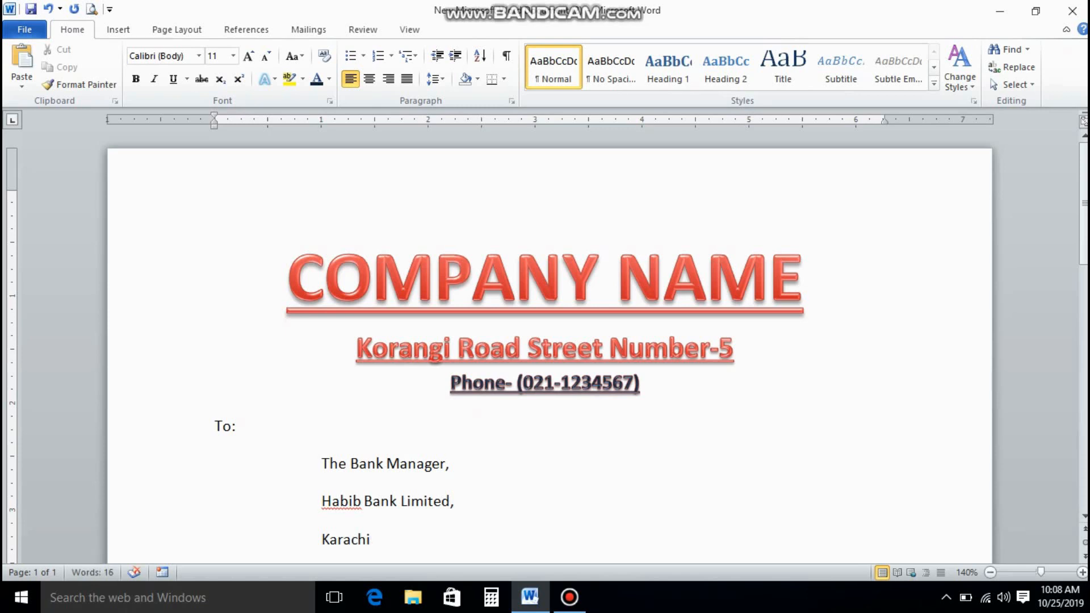
type(".")
Set the recipient block to 14 pt, single spacing, with no space after paragraphs.
left_click_drag(214, 426, 410, 542)
left_click(233, 56)
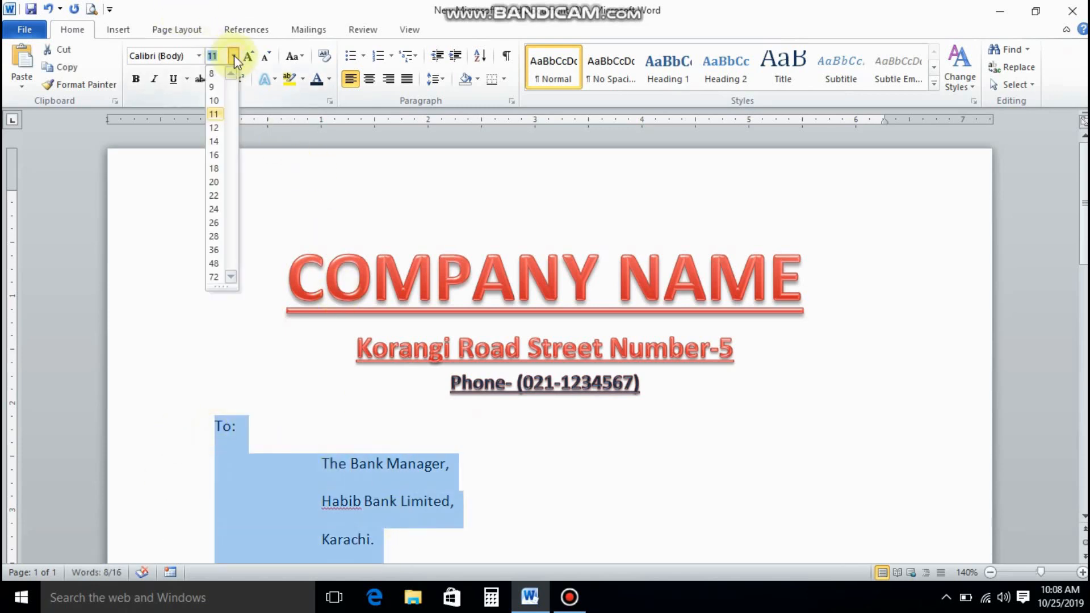
left_click(219, 143)
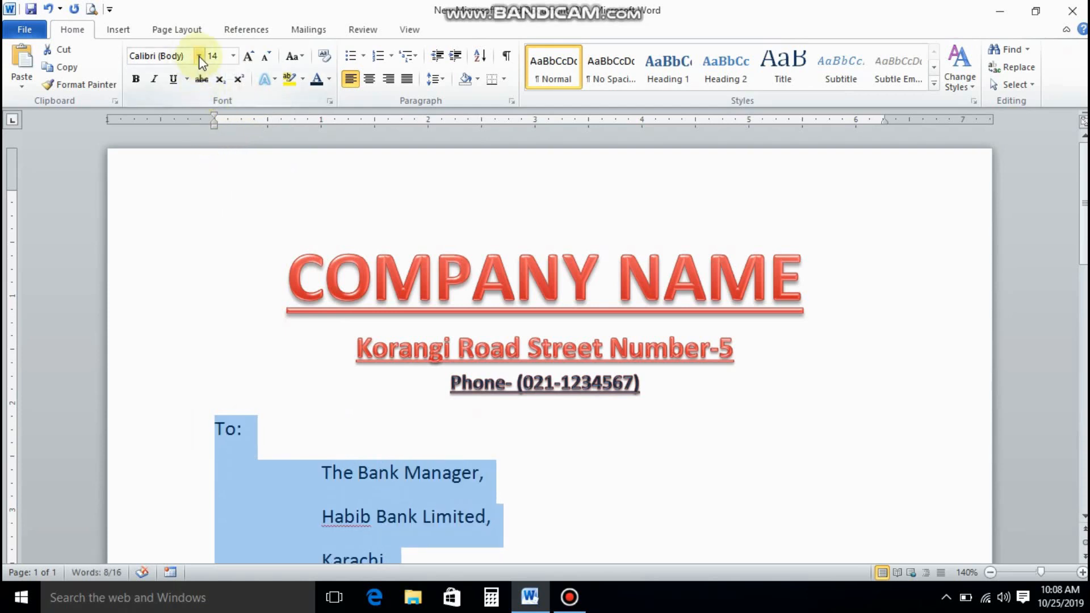
left_click(435, 79)
left_click(452, 253)
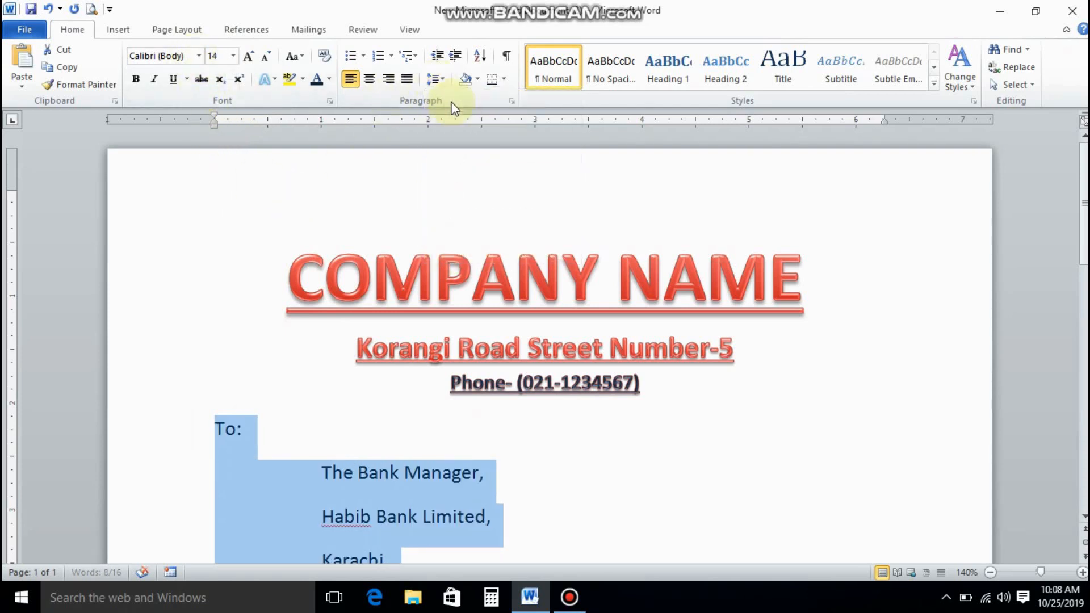
left_click(434, 79)
left_click(451, 100)
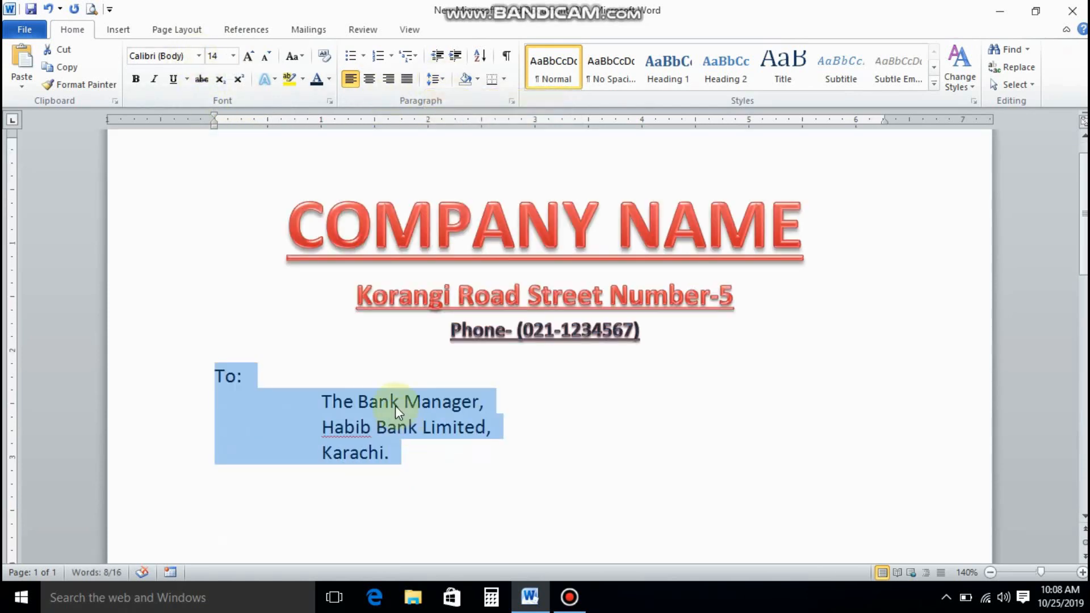
left_click(405, 453)
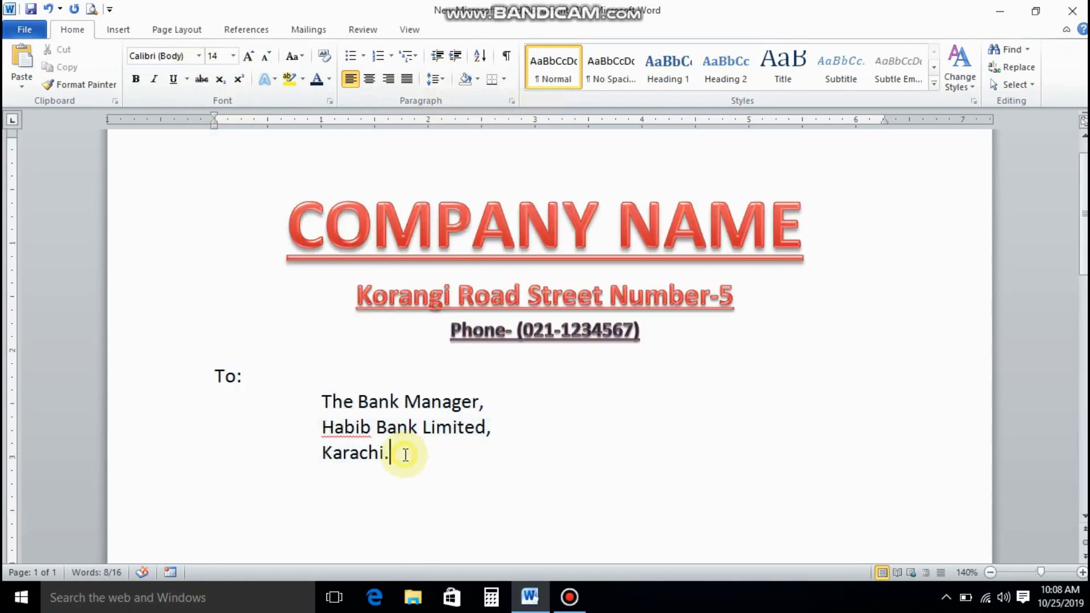
Add 'Subject:' followed by 'Transfer of Salary for the month of October 2019'.
key("Return")
key("Return")
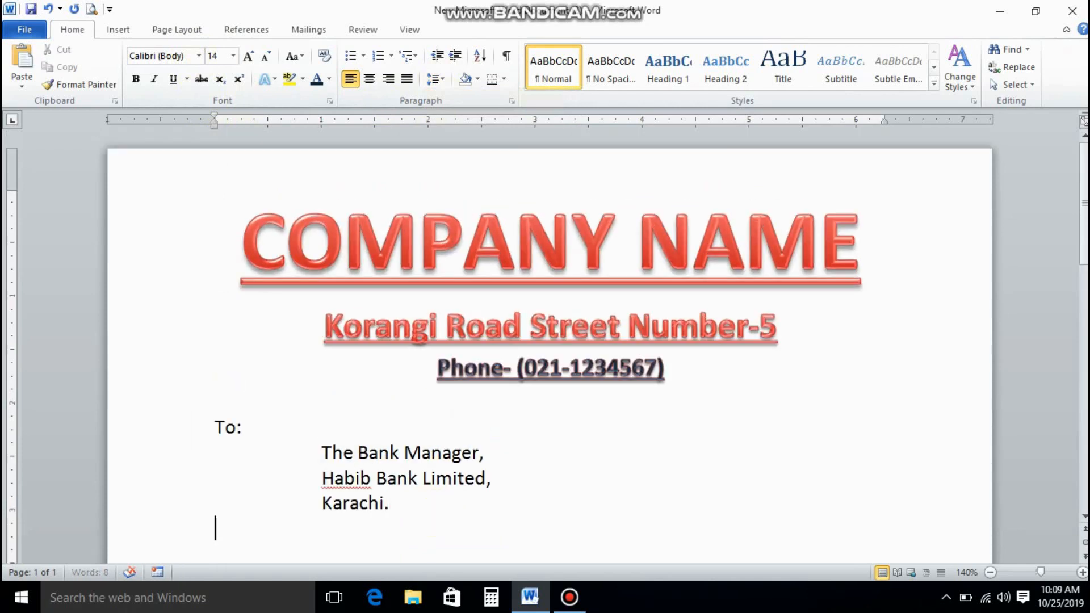
type("Subje")
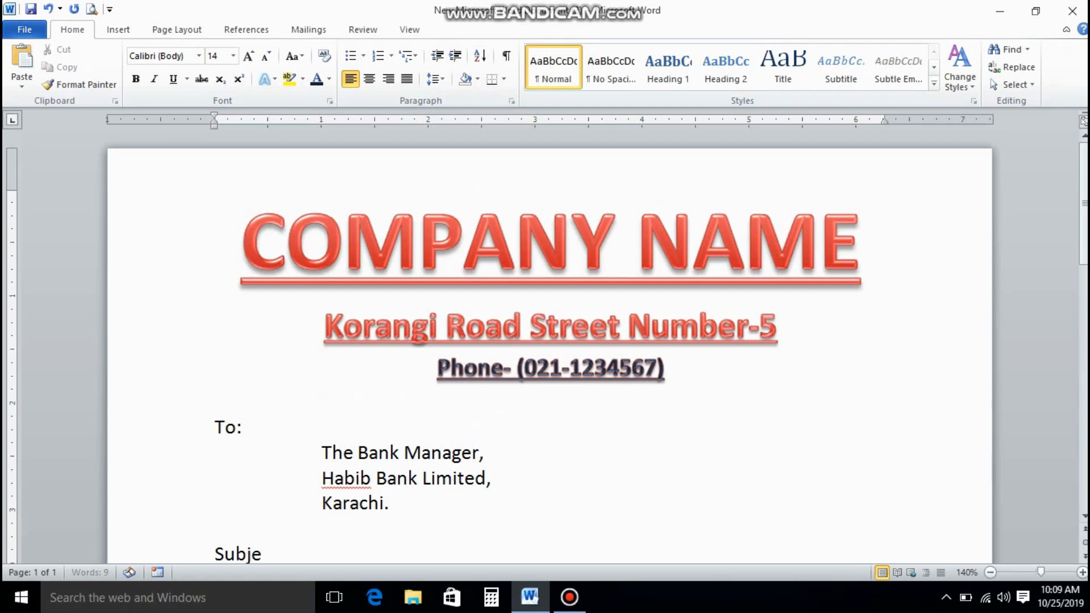
type("ct:")
key("Tab")
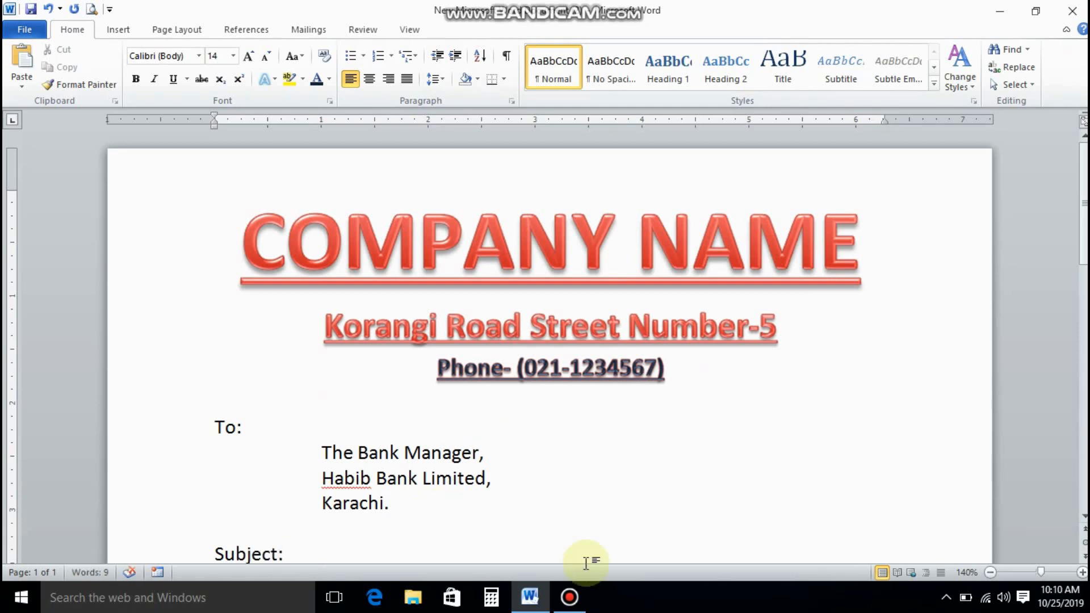
type("Transfer")
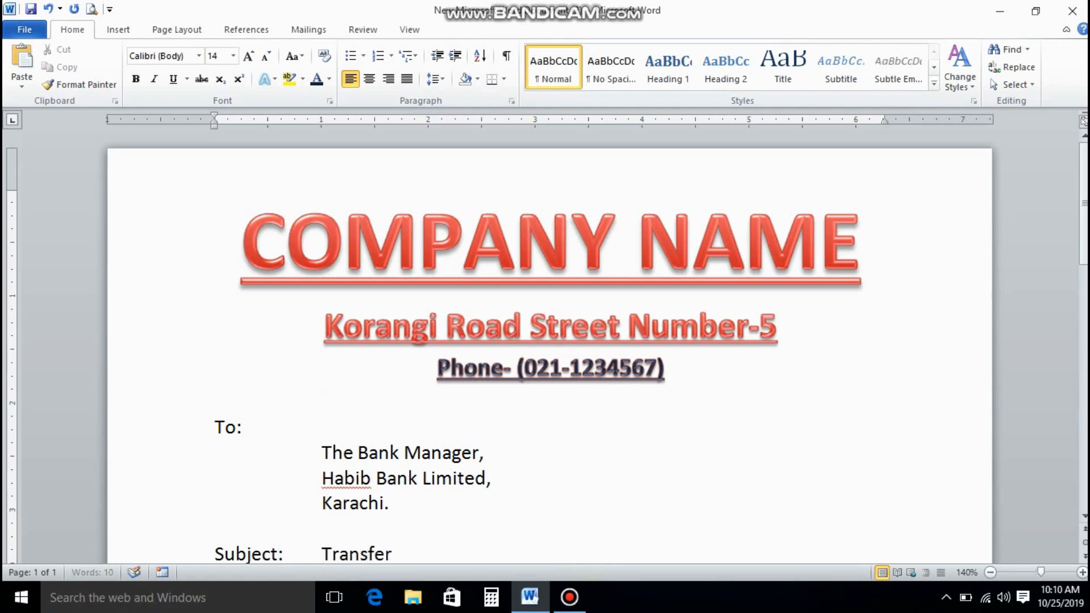
type(" of Salary ")
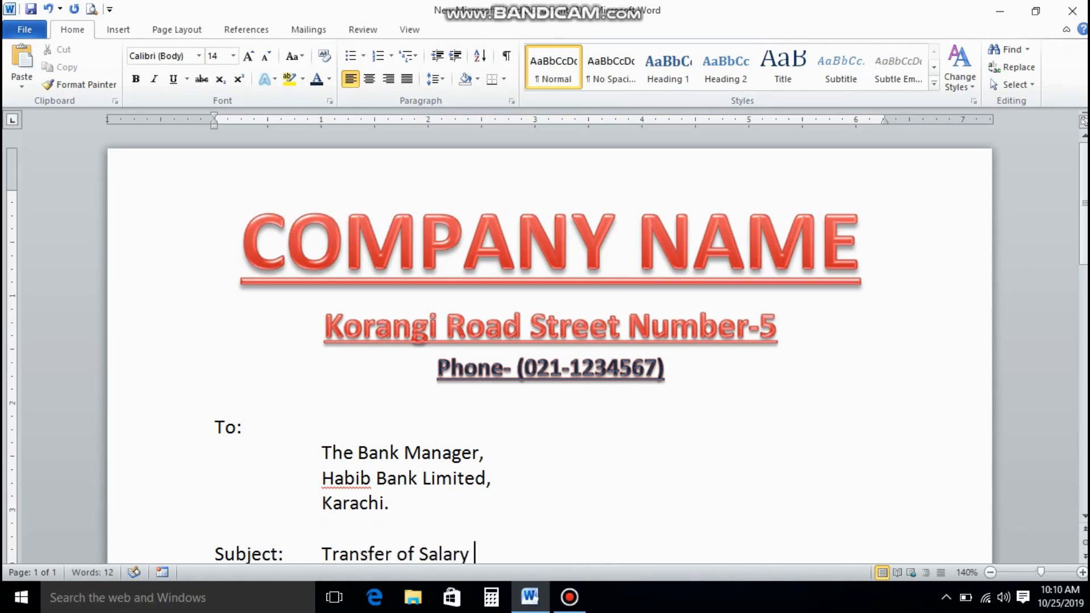
type("for the month")
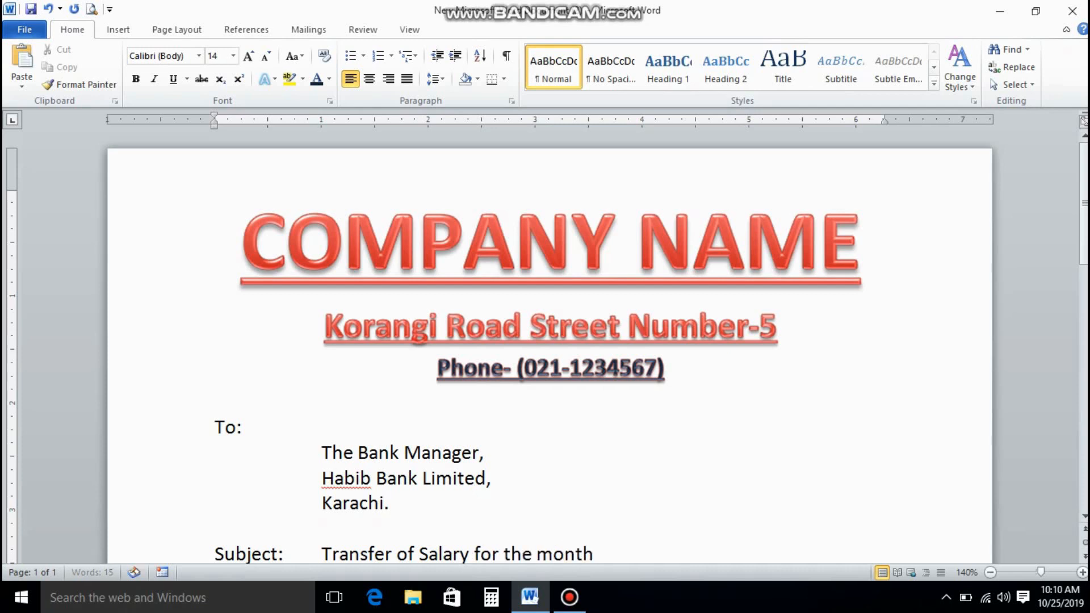
type(" of Octo")
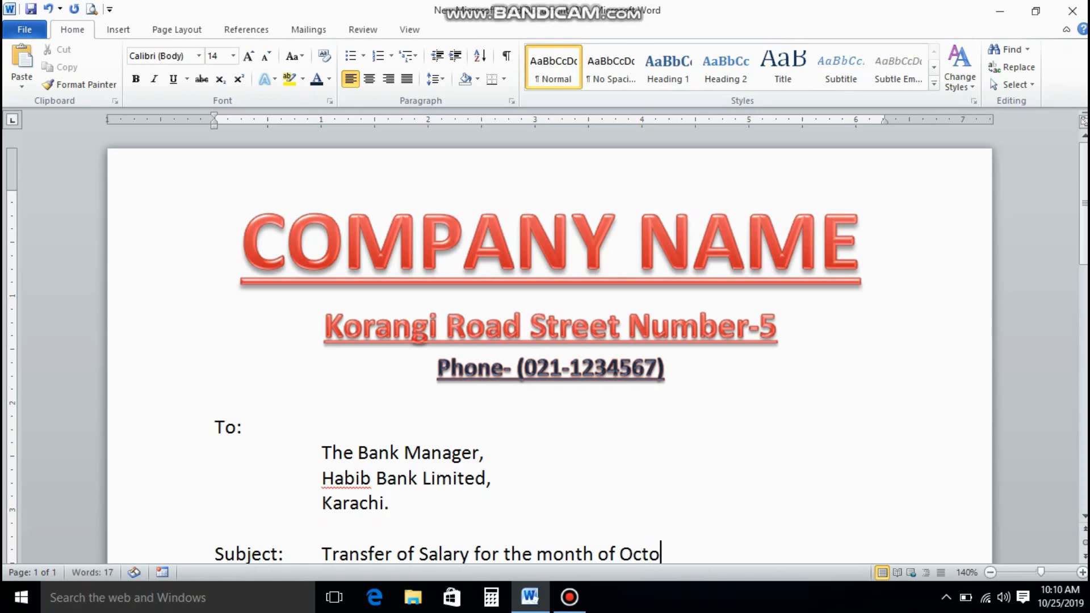
type("ber 2019")
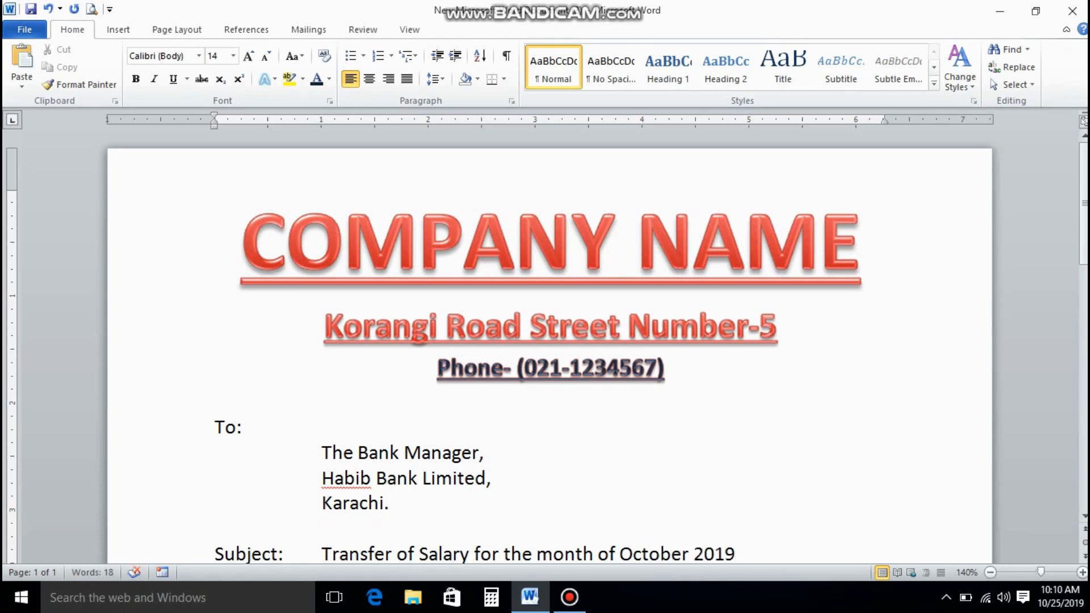
scroll(608, 511, "down", 1)
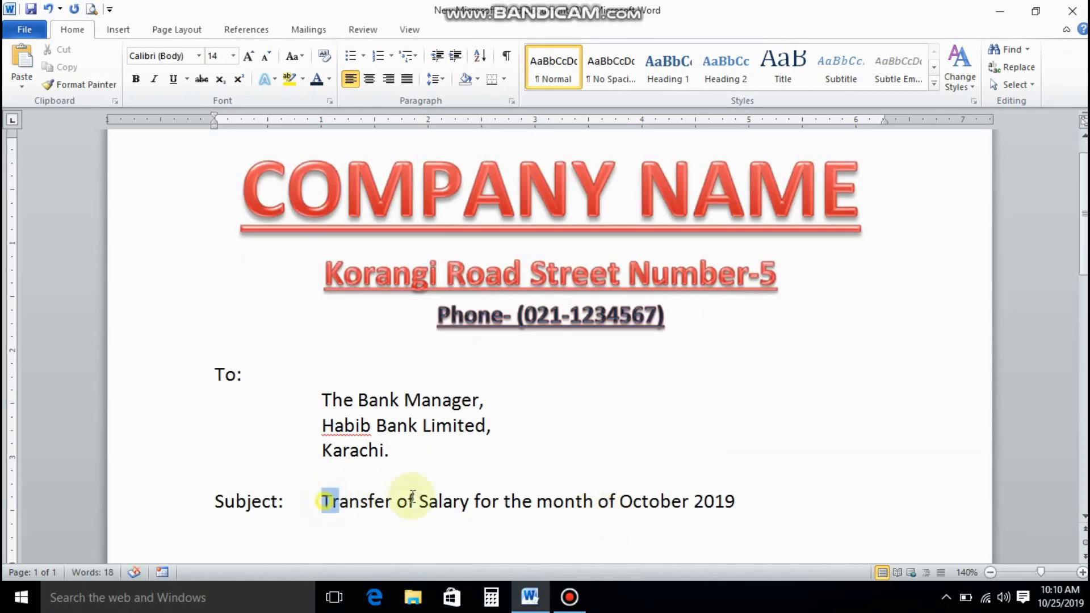
Make the subject text bold and underlined.
left_click_drag(322, 501, 713, 500)
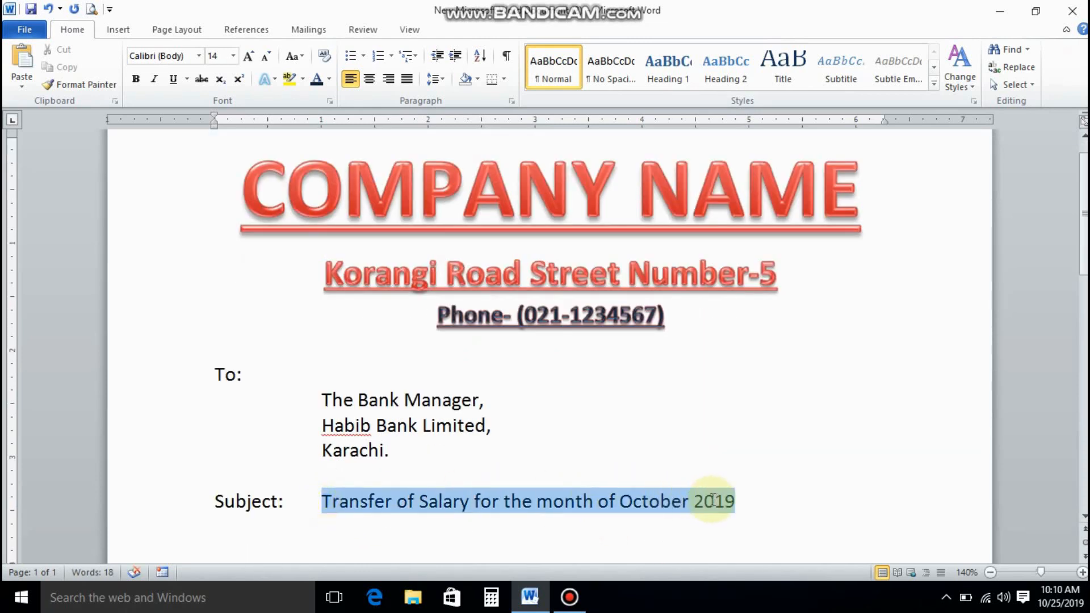
left_click(136, 79)
left_click(173, 78)
scroll(520, 442, "down", 1)
left_click(213, 468)
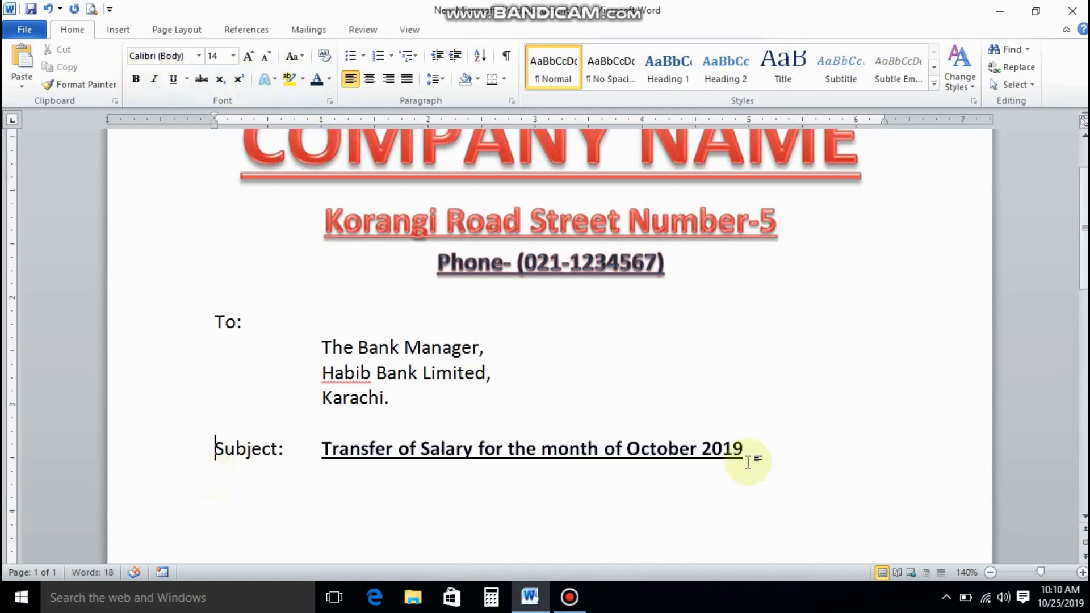
Start a new paragraph after 2019 with bold and underline turned off.
left_click(759, 446)
key("Return")
key("Return")
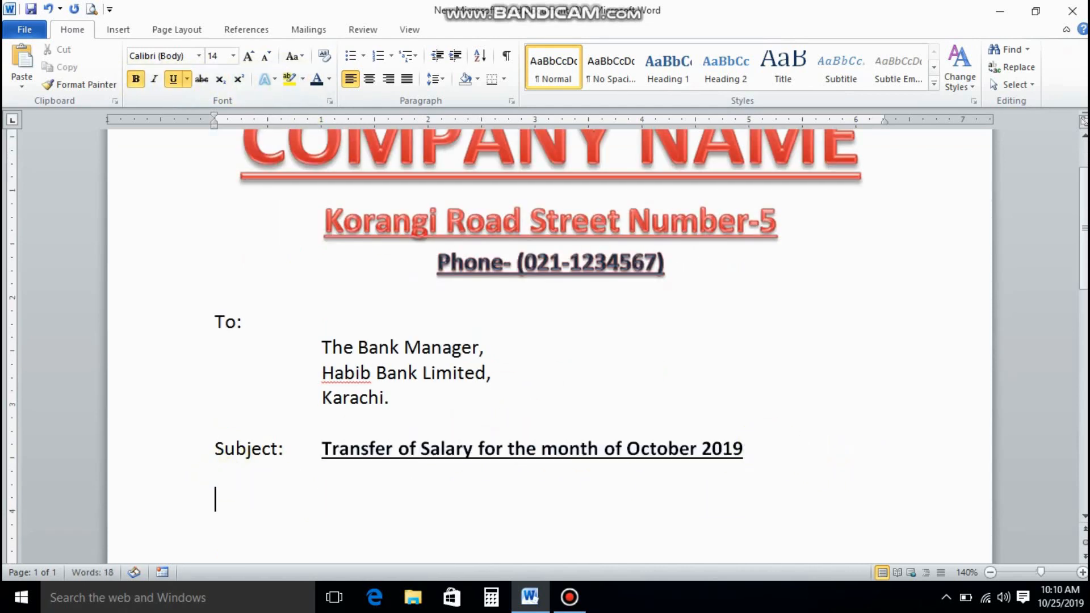
left_click(173, 79)
left_click(136, 79)
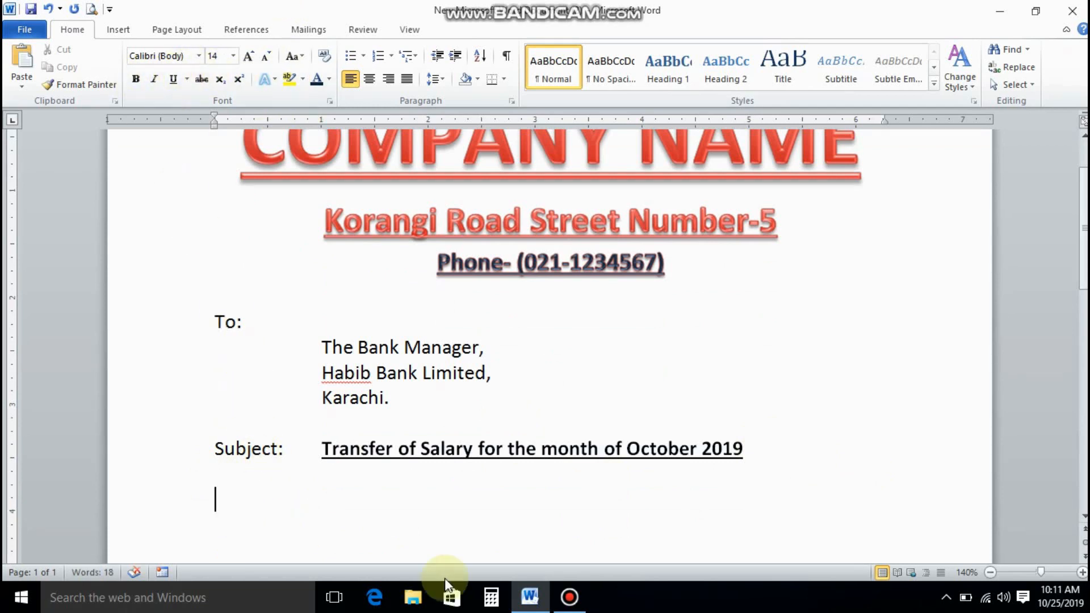
Type paragraph '1. On behalf of this company...' requesting salary transfer, ending with the company's account number.
type("1.")
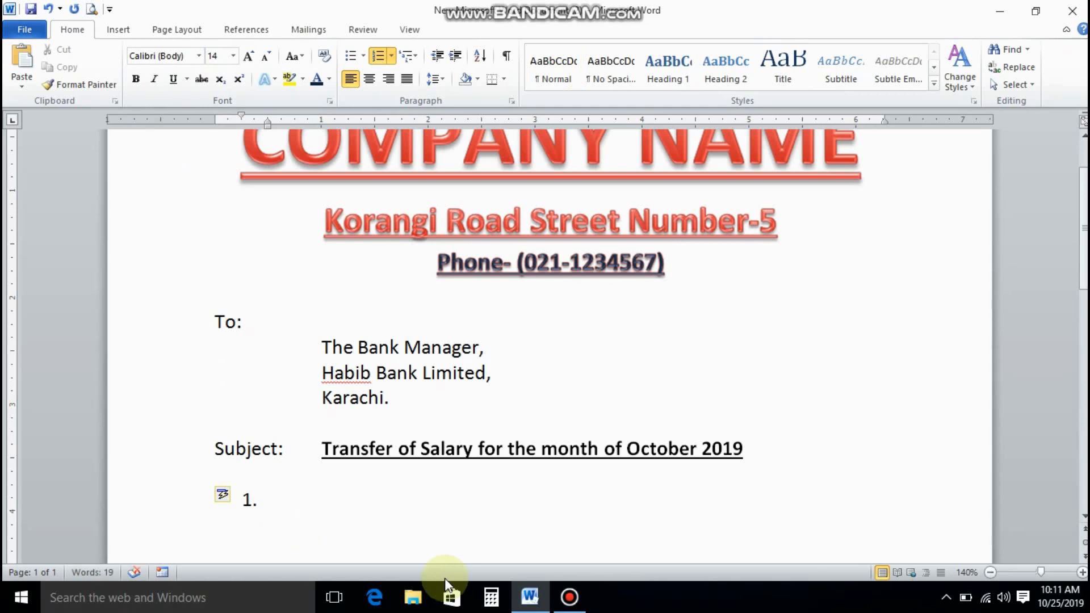
key("ctrl+z")
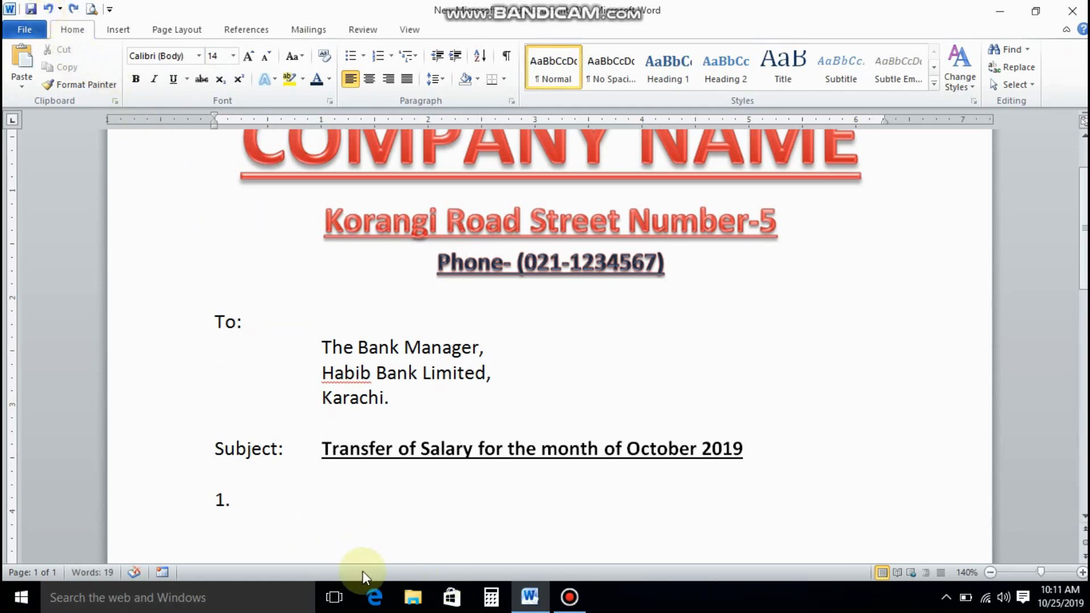
type("On behal")
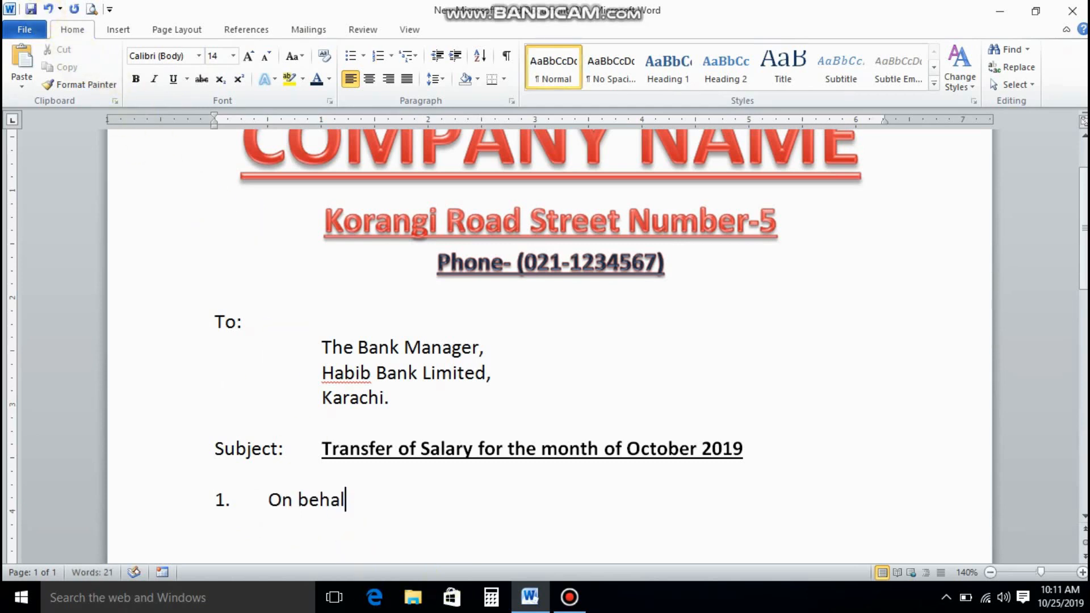
type("f of tih")
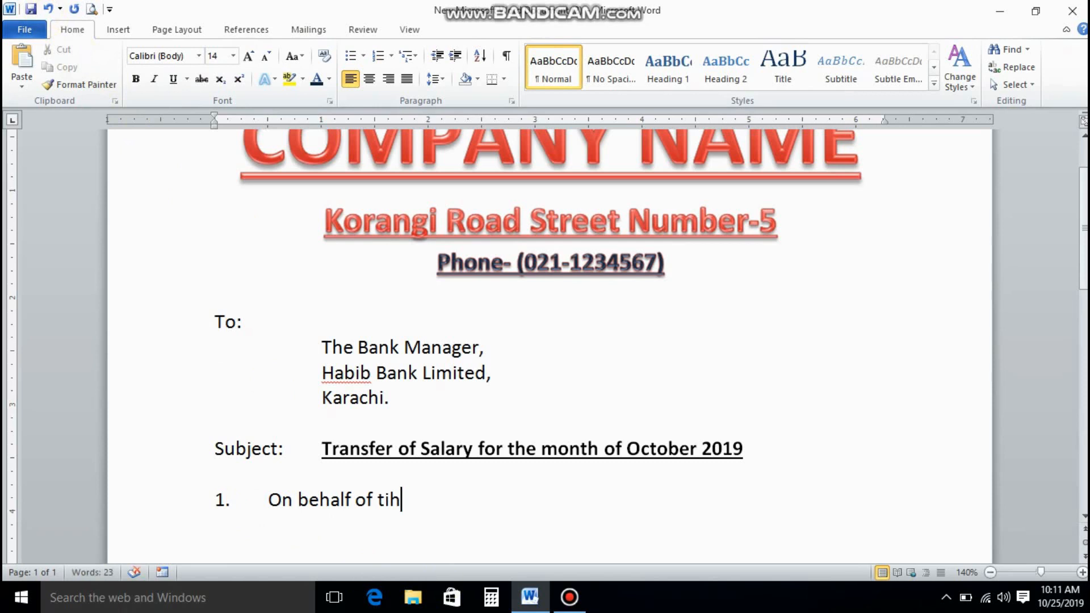
key("BackSpace")
key("BackSpace")
type("his c")
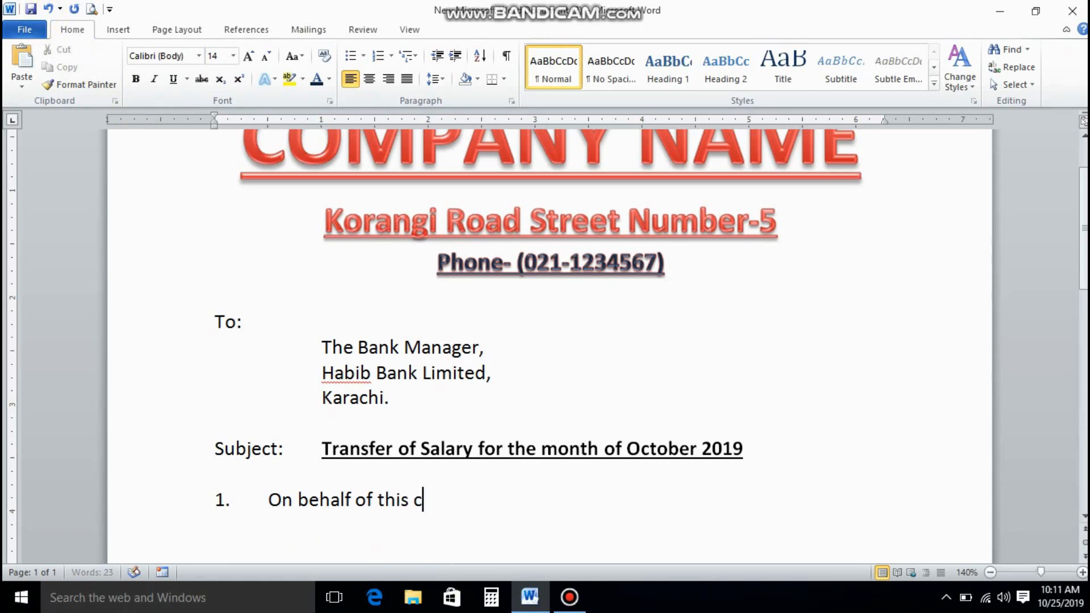
type("ompany, I")
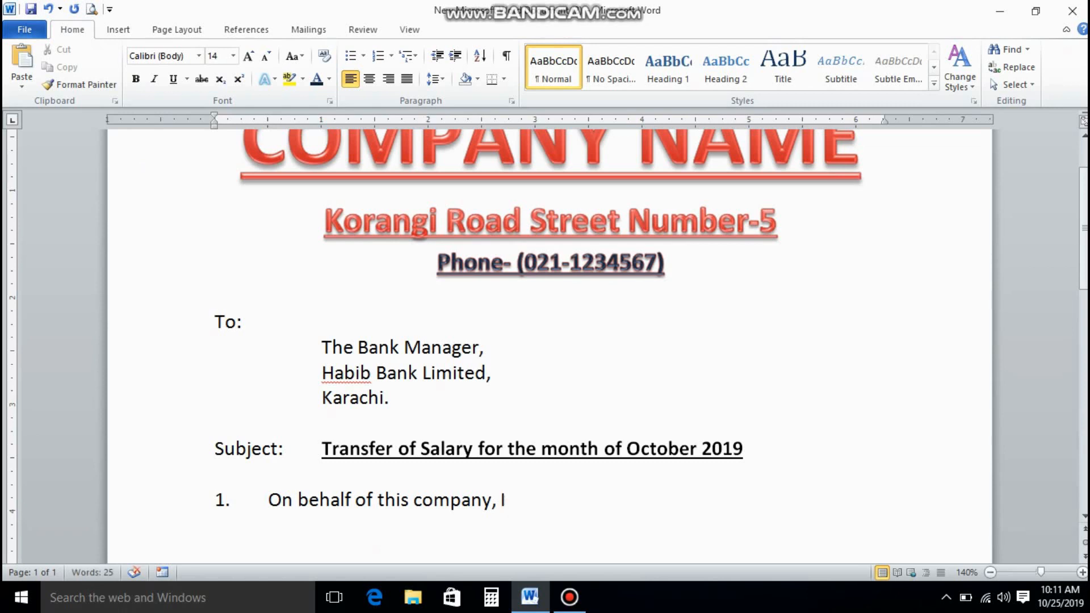
type(" request")
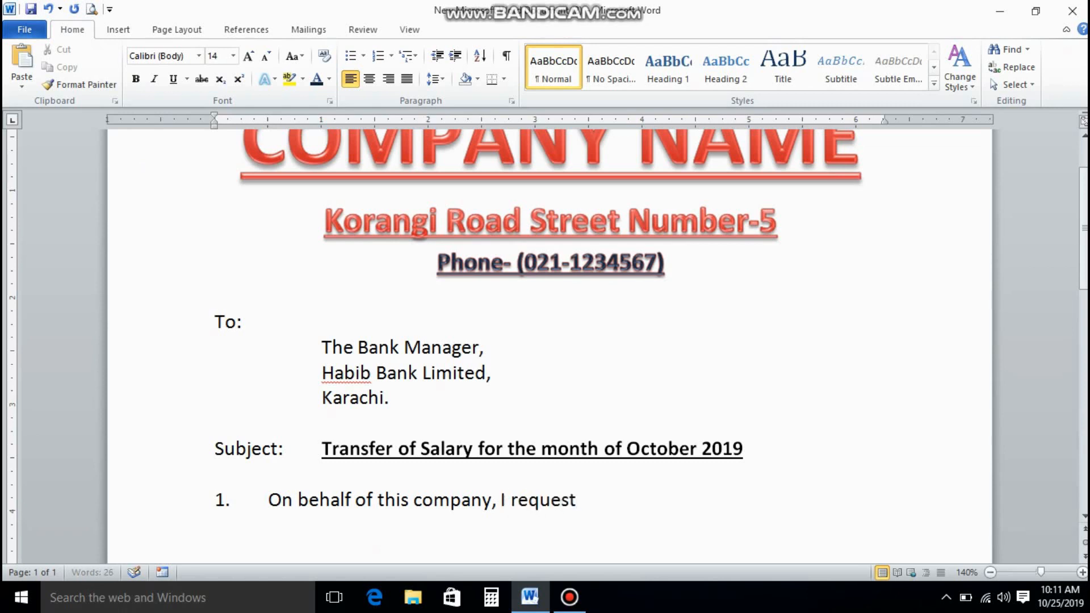
type(" to yo")
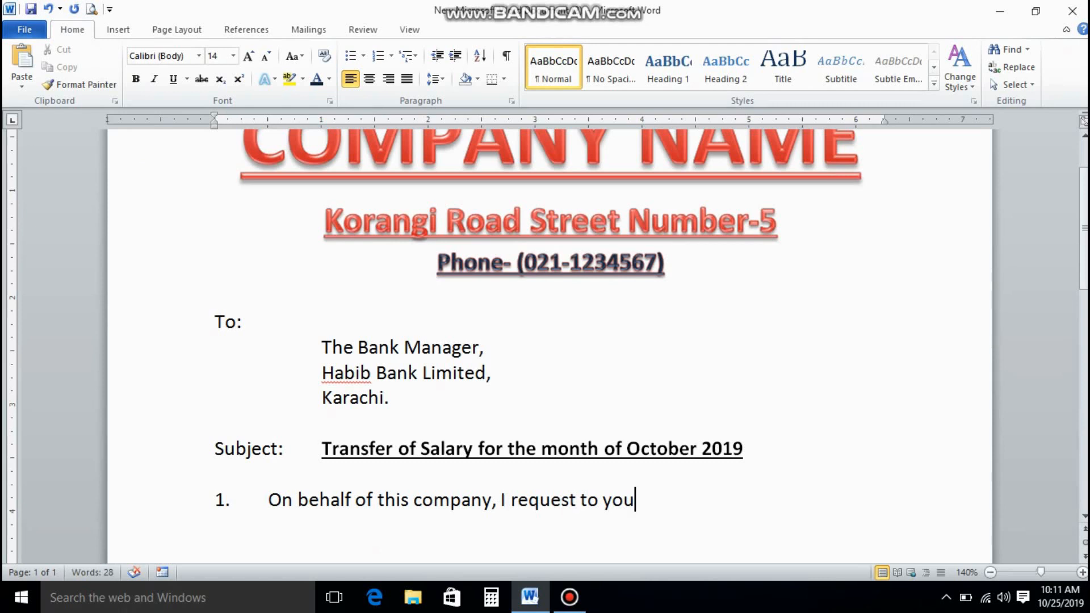
type("u to trans")
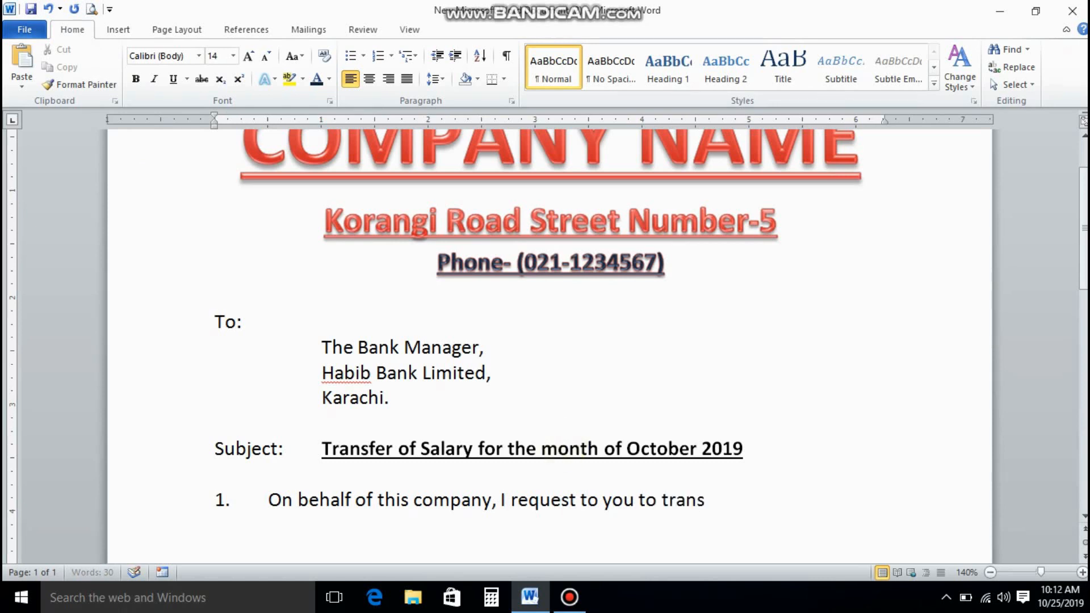
type("fer salary i")
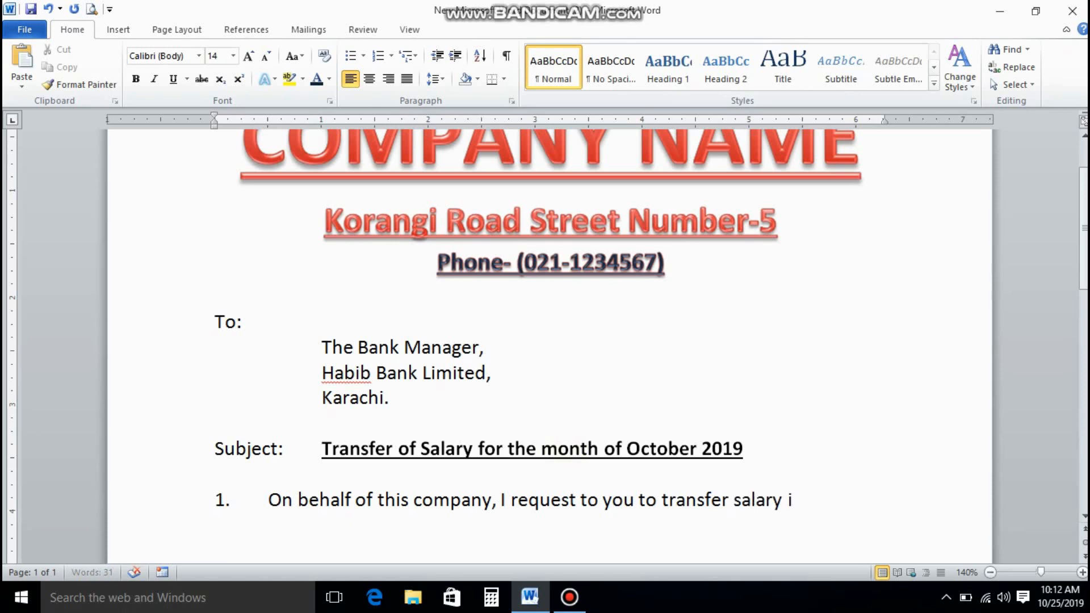
type("nto regi")
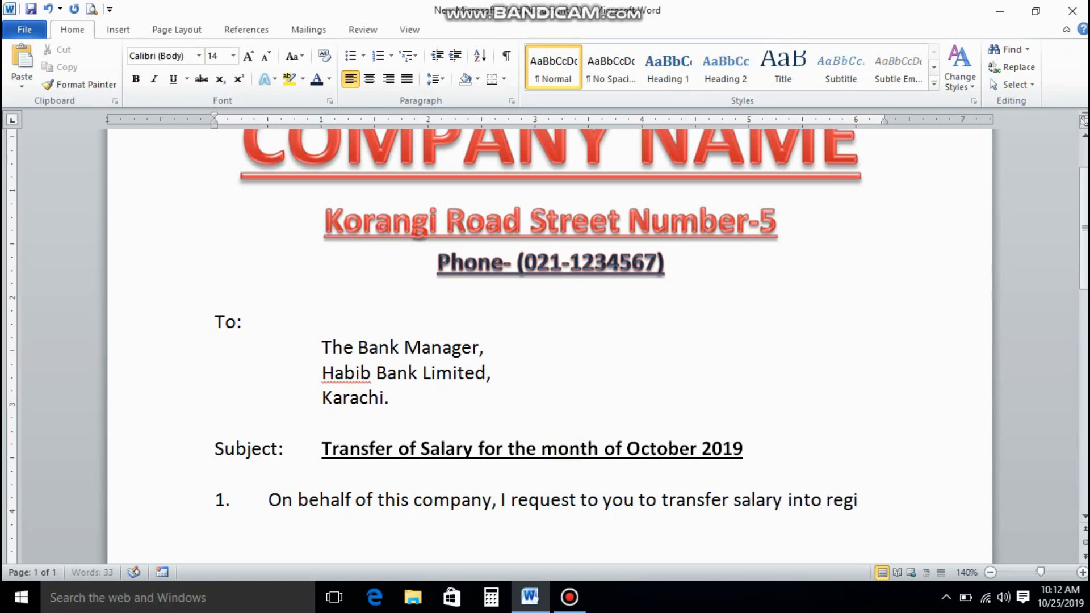
type("str")
type("ered")
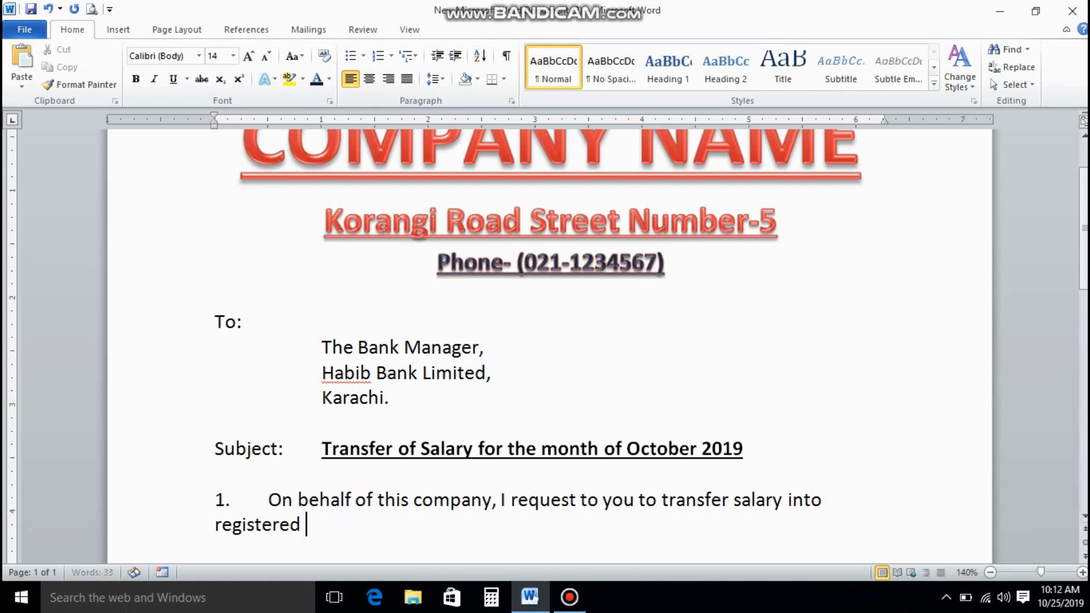
type(" a")
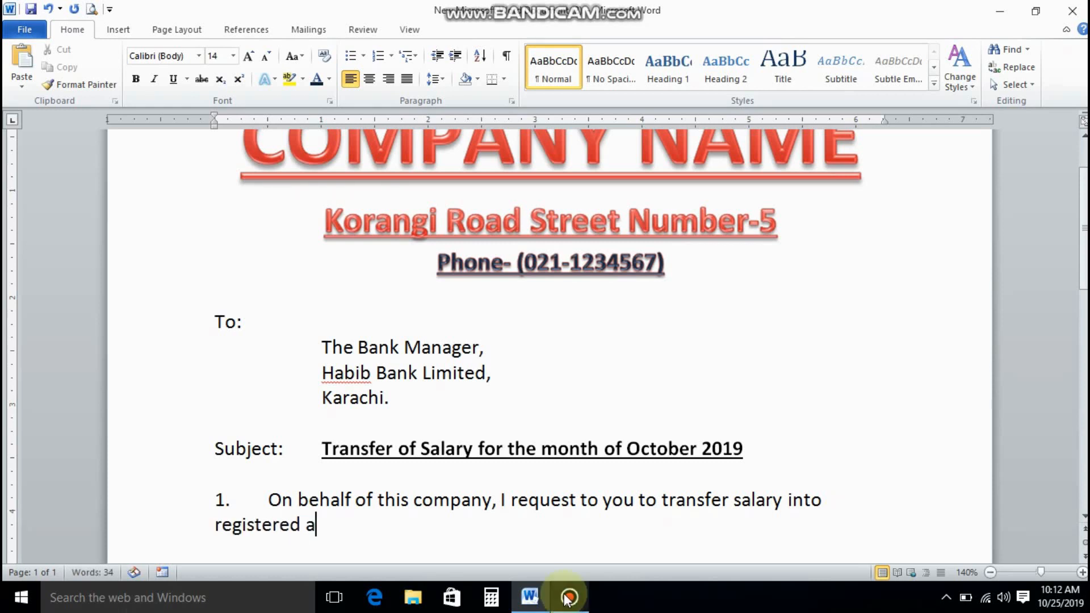
type("ccounts ")
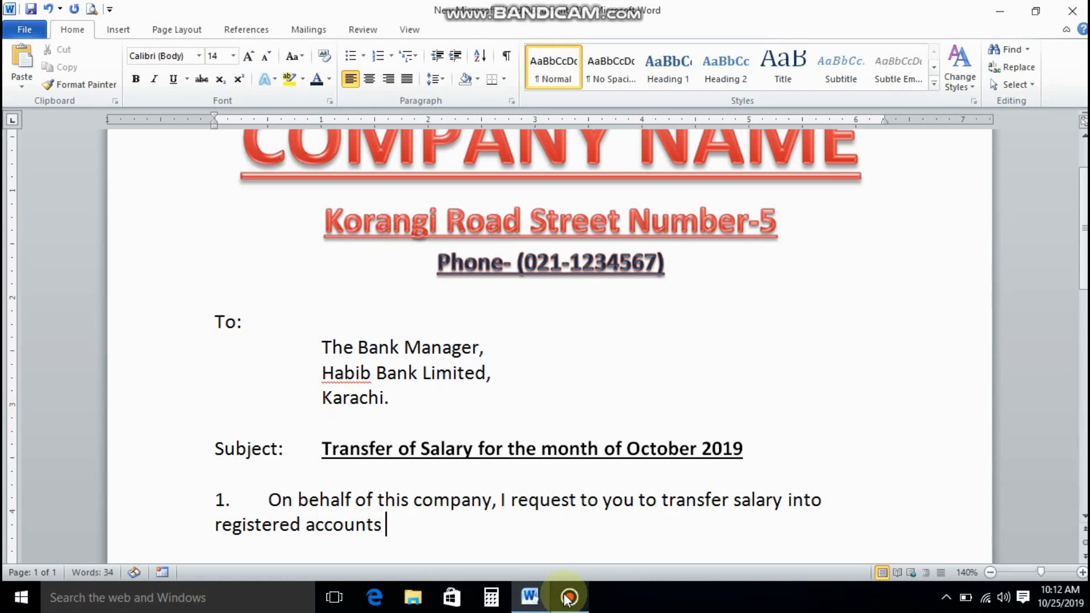
type("of our foll")
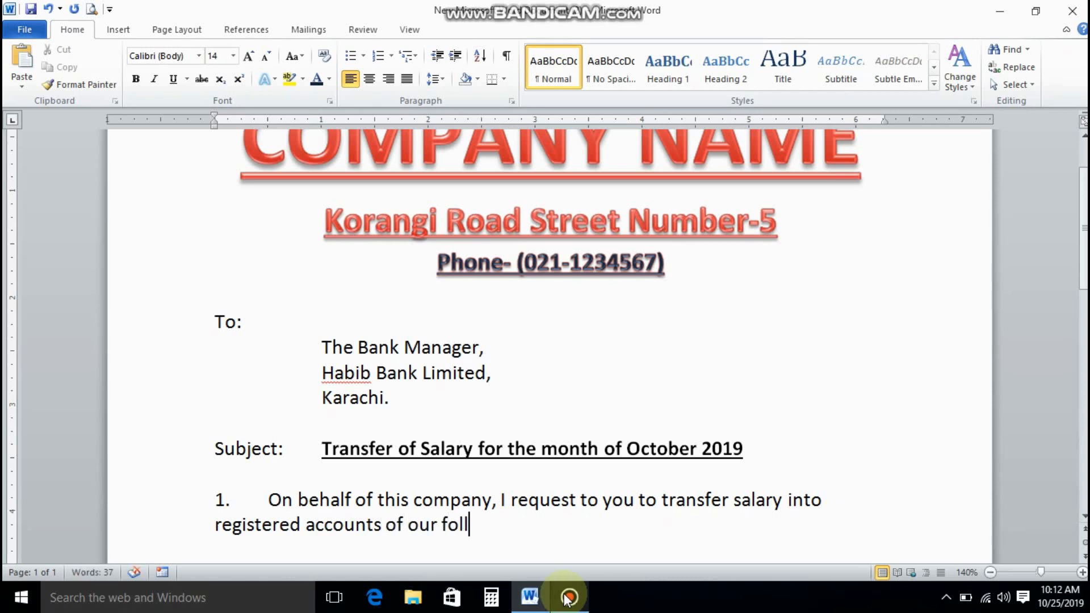
type("owing empl")
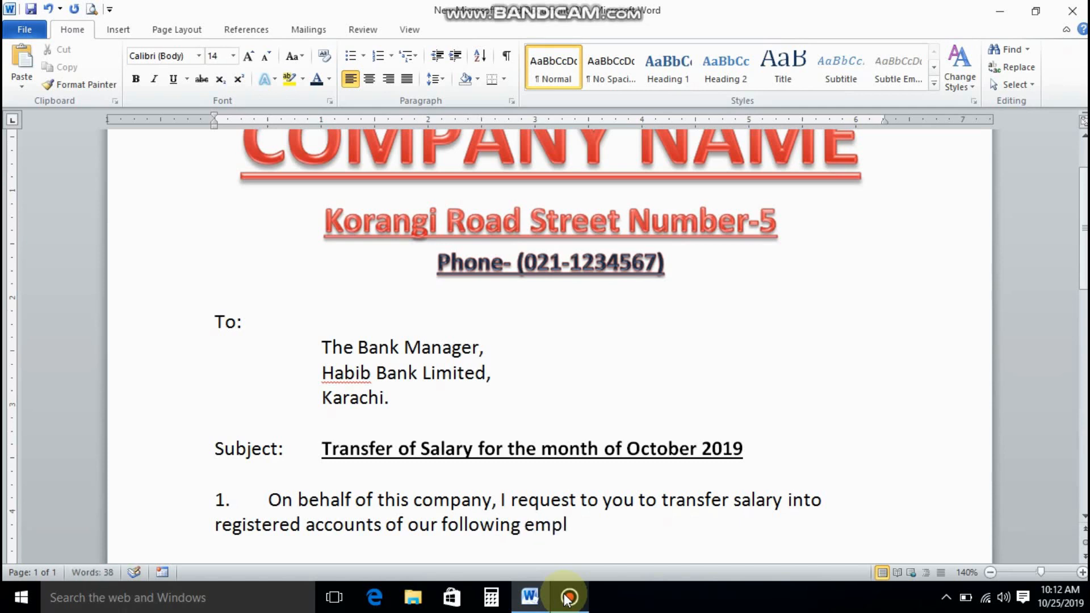
type("oyees")
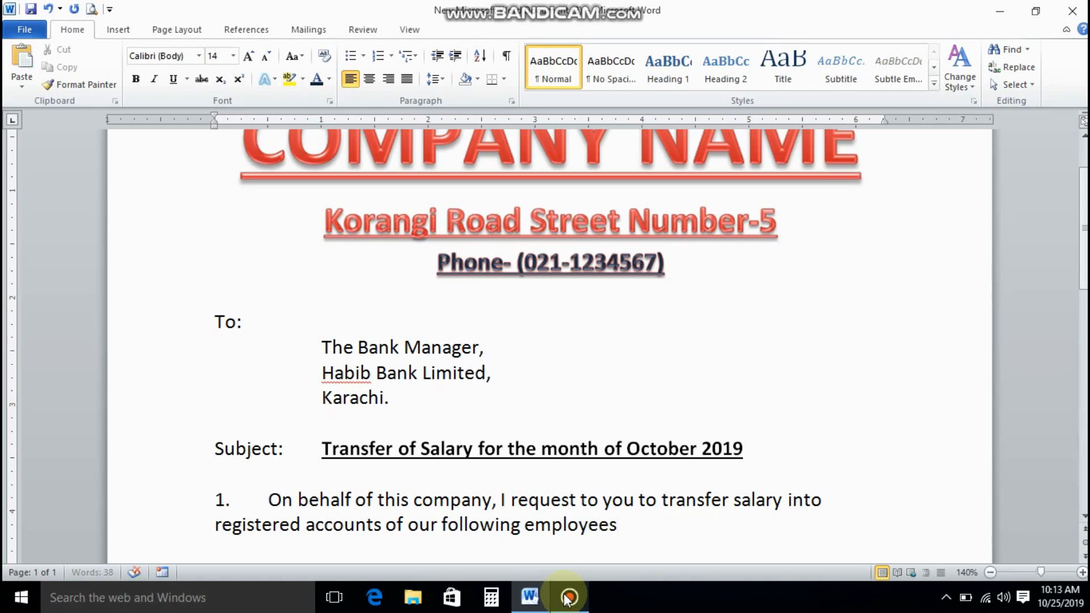
type(" from")
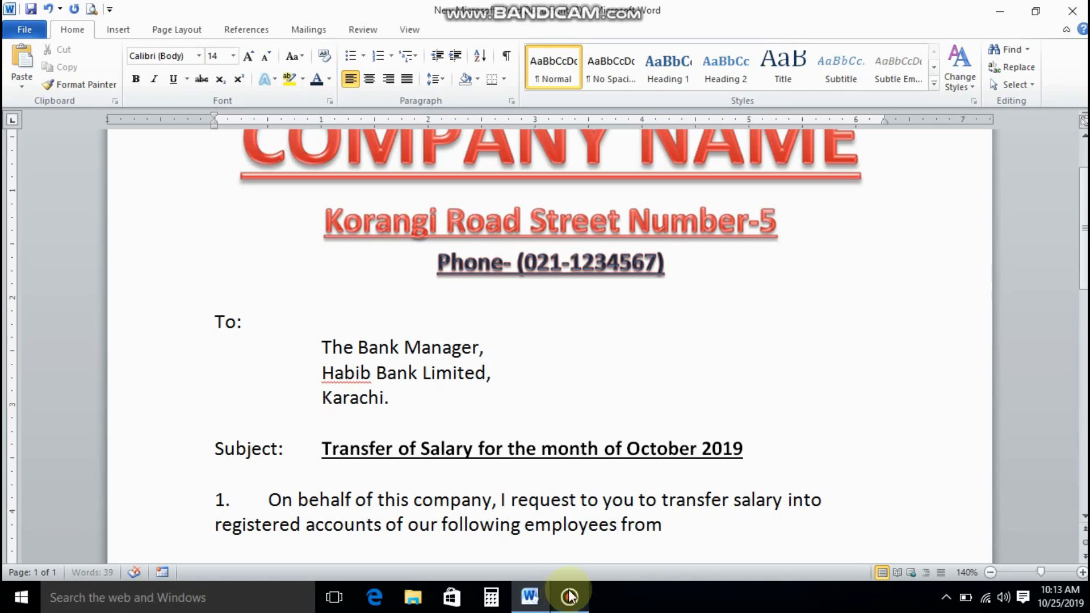
type(" our bank")
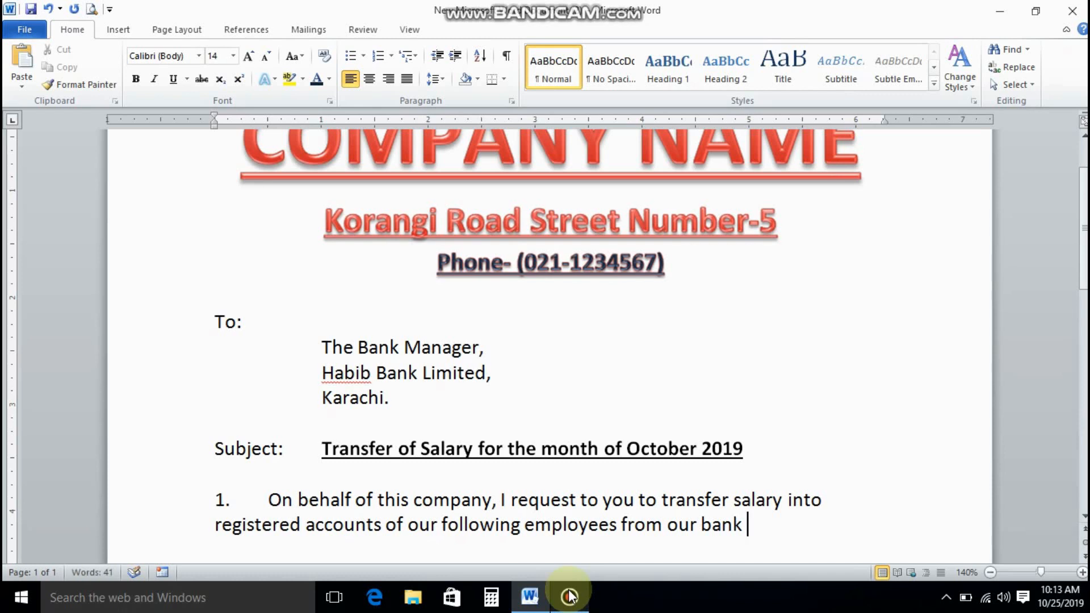
type(" account")
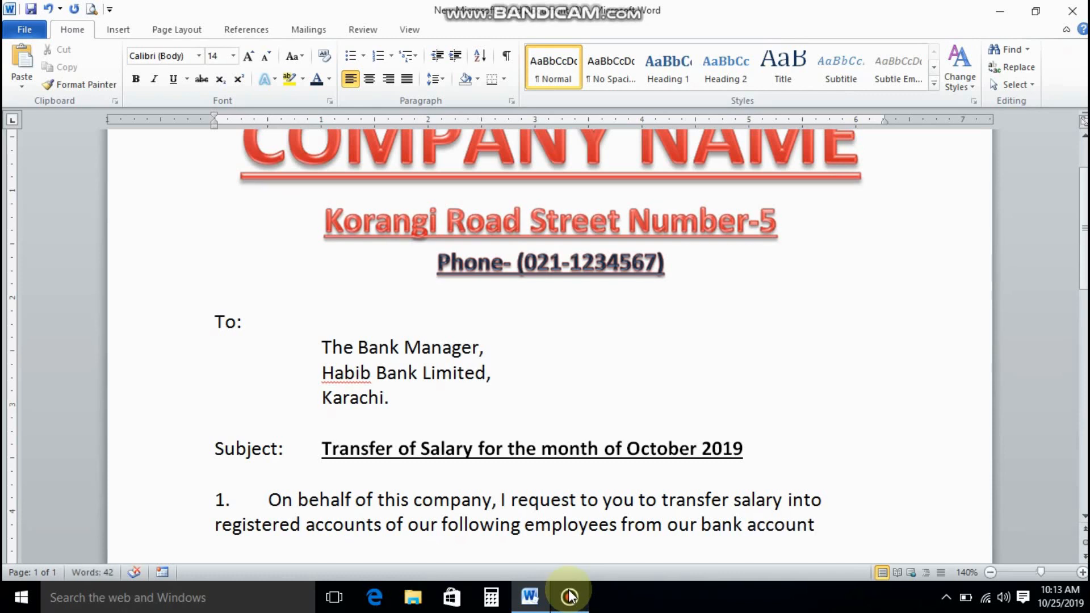
type(" with the")
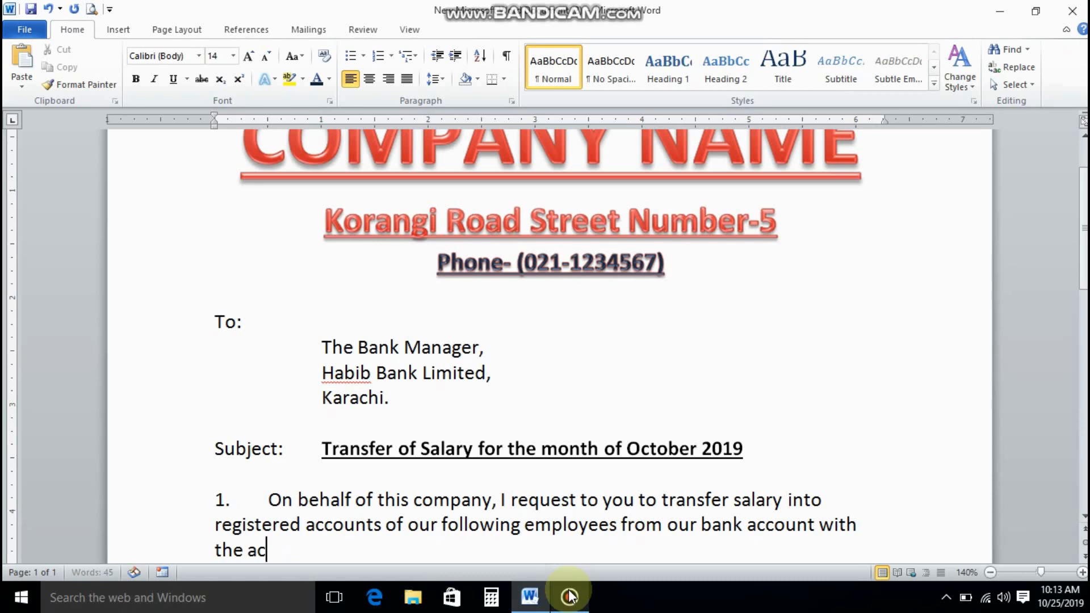
type("account num")
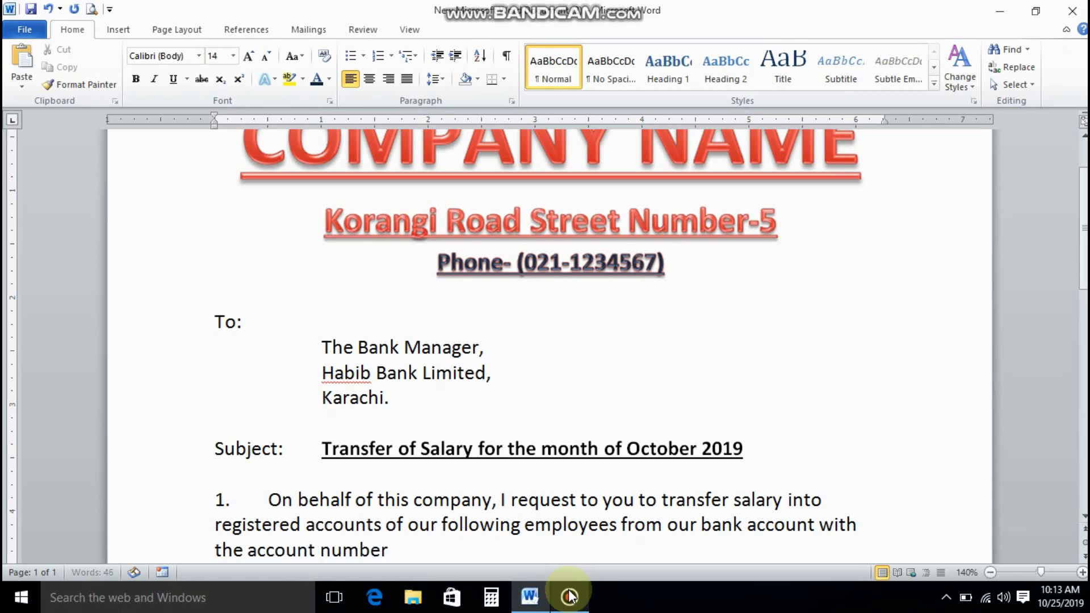
type("ber")
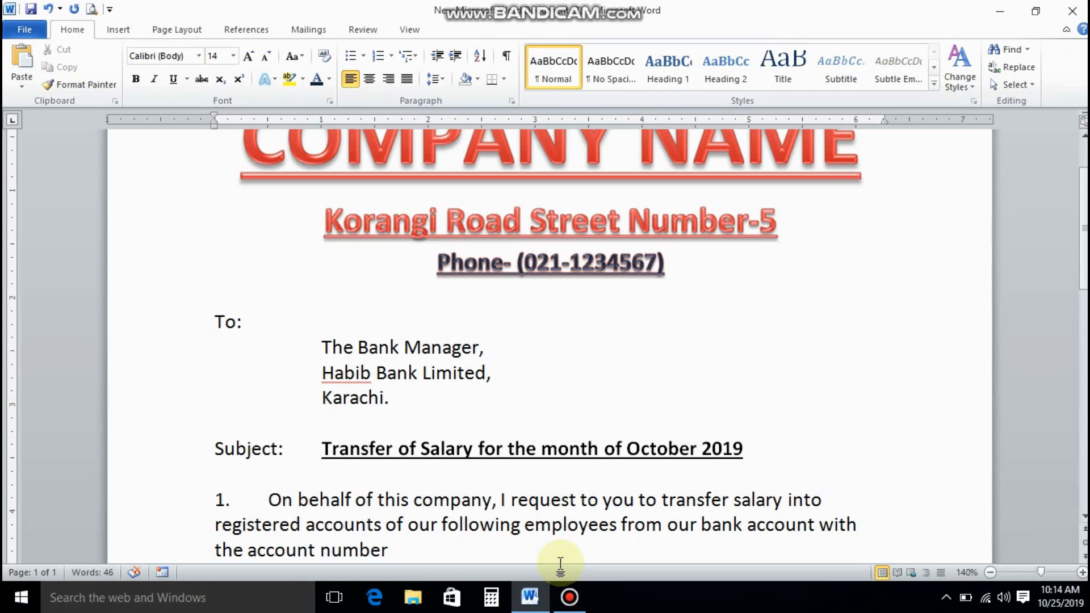
type(" 00123456789")
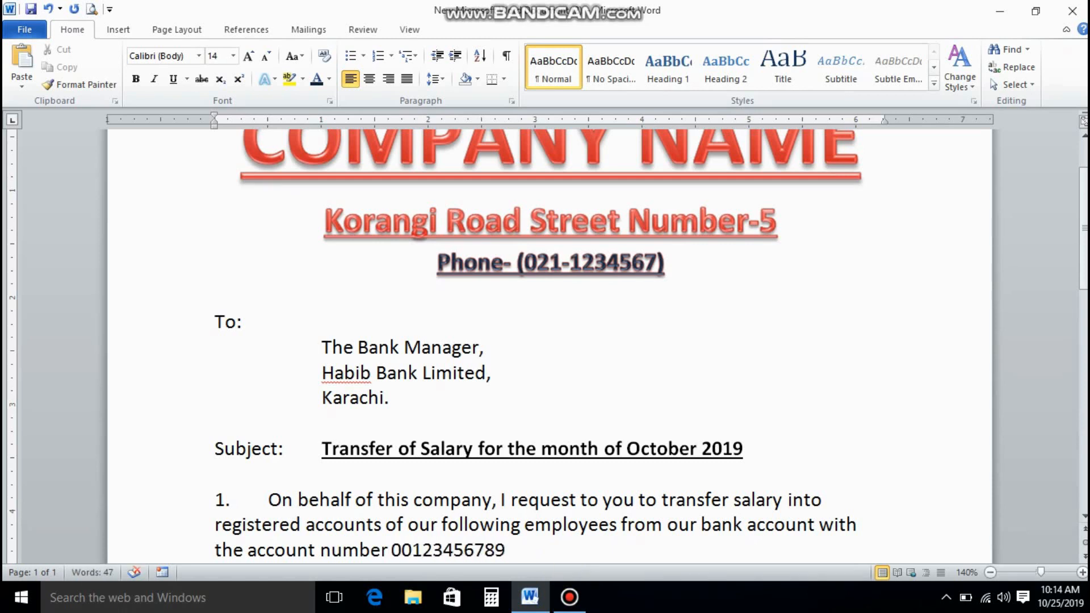
Justify paragraph 1 and finish it with the account title, 1 November 2019 and net salary details.
left_click(551, 525)
key("ctrl+j")
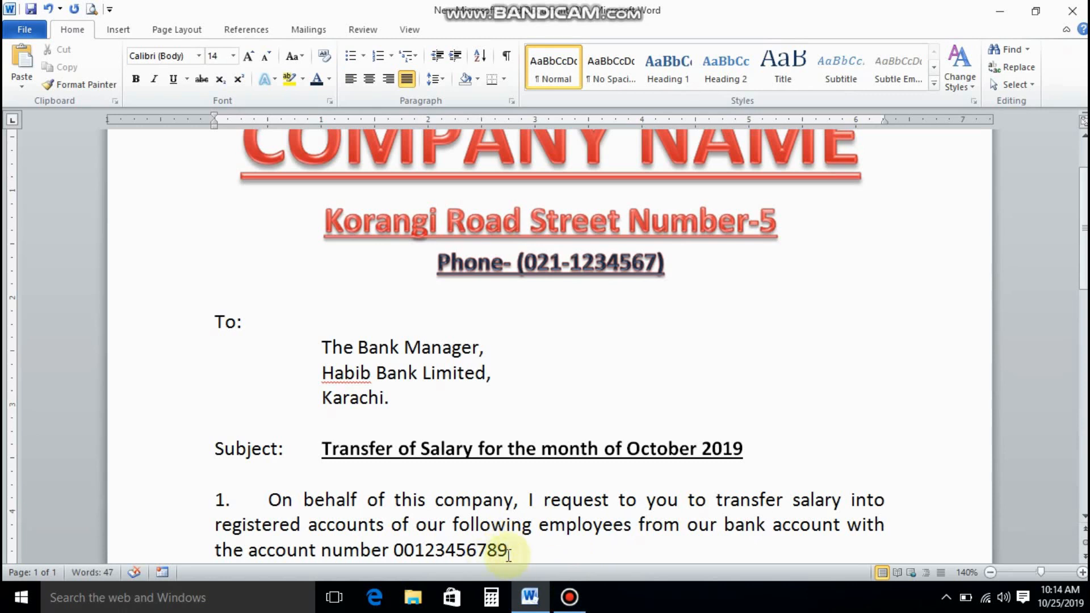
left_click(509, 554)
type("under ")
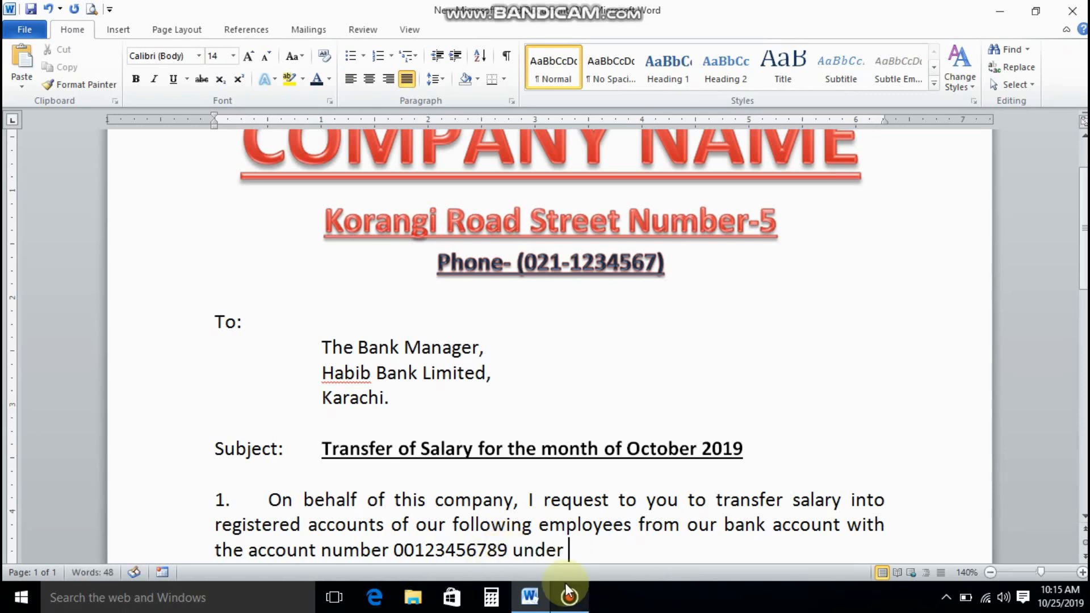
type("the name")
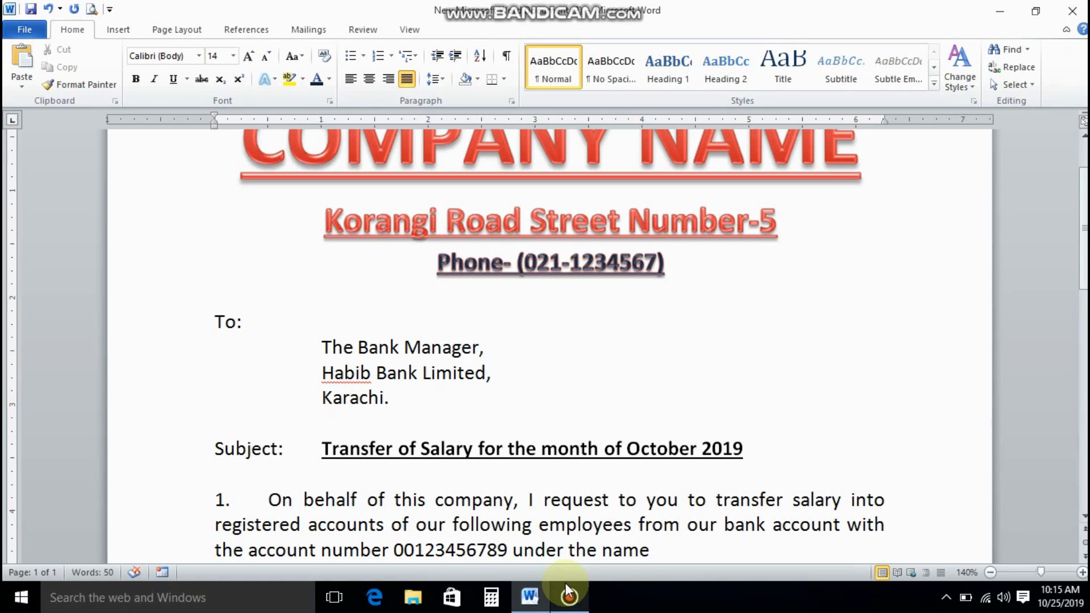
type(" of (Account Tit")
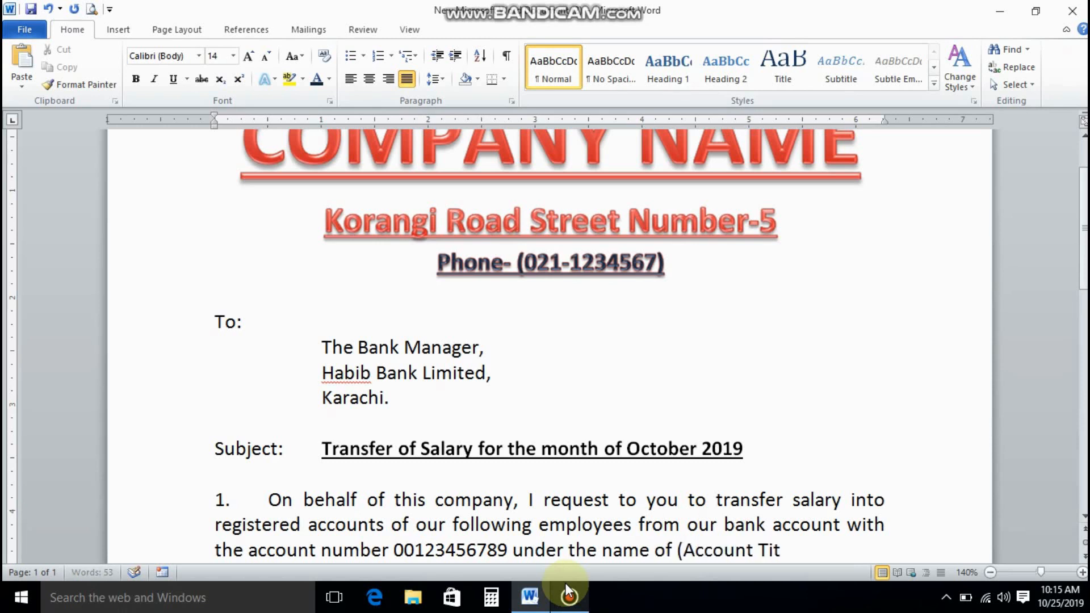
type("tle")
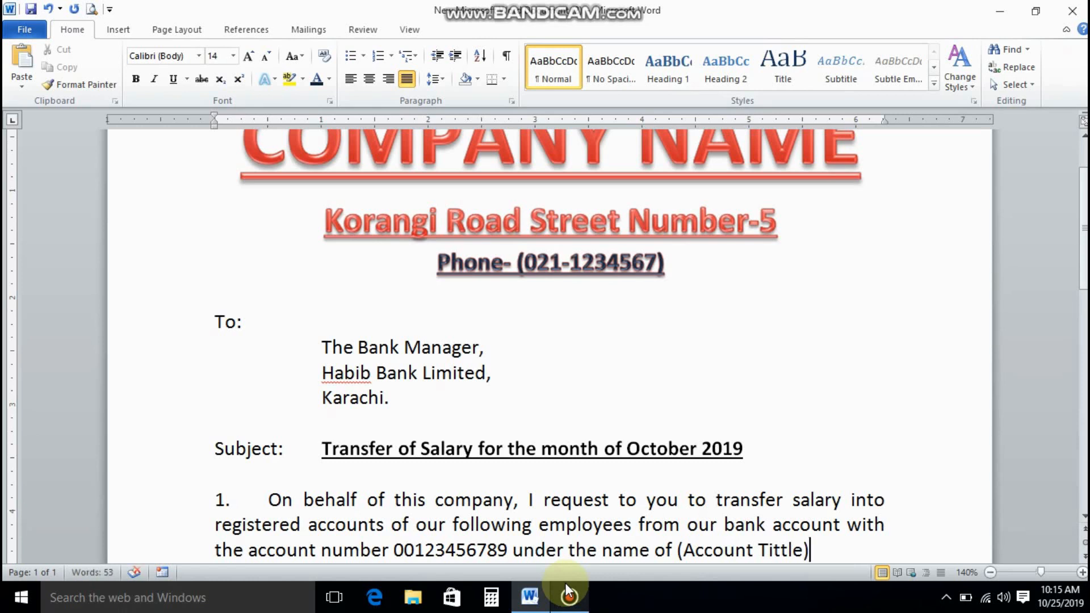
type(") on 1")
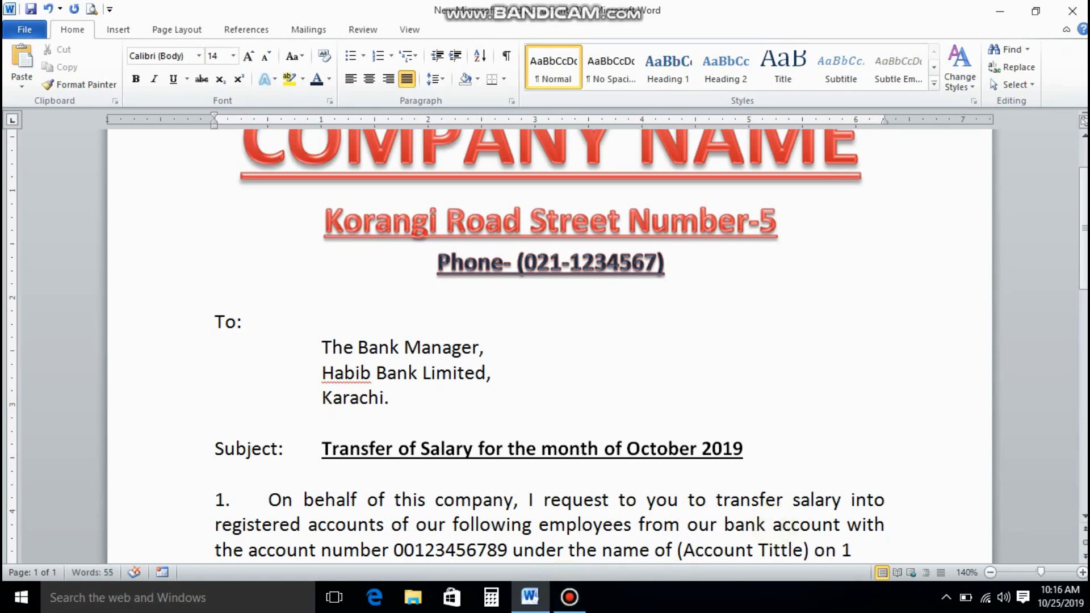
type(" Novem")
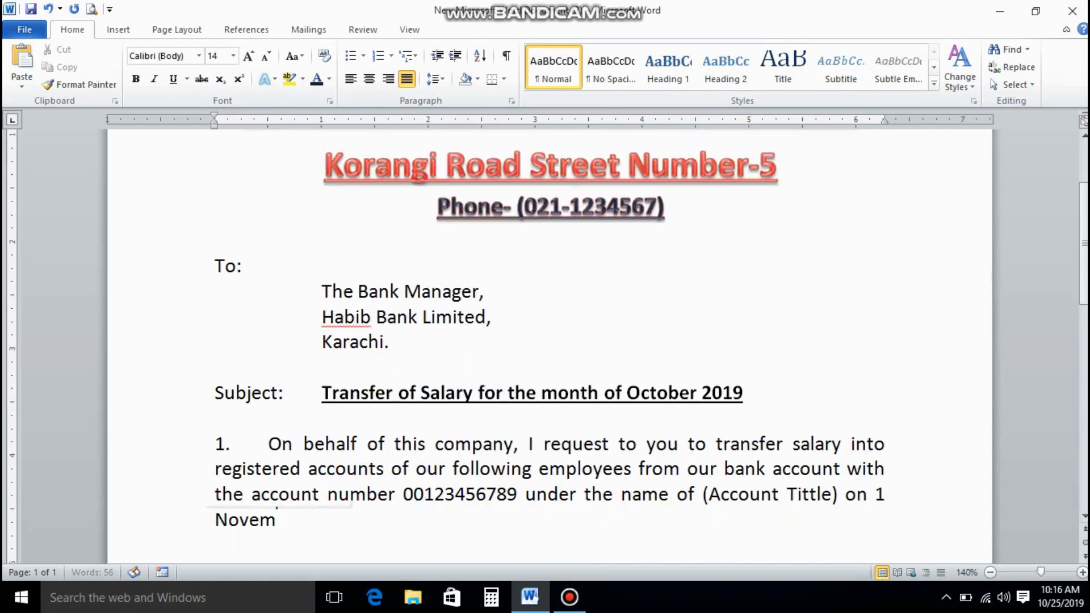
type("ber 2019")
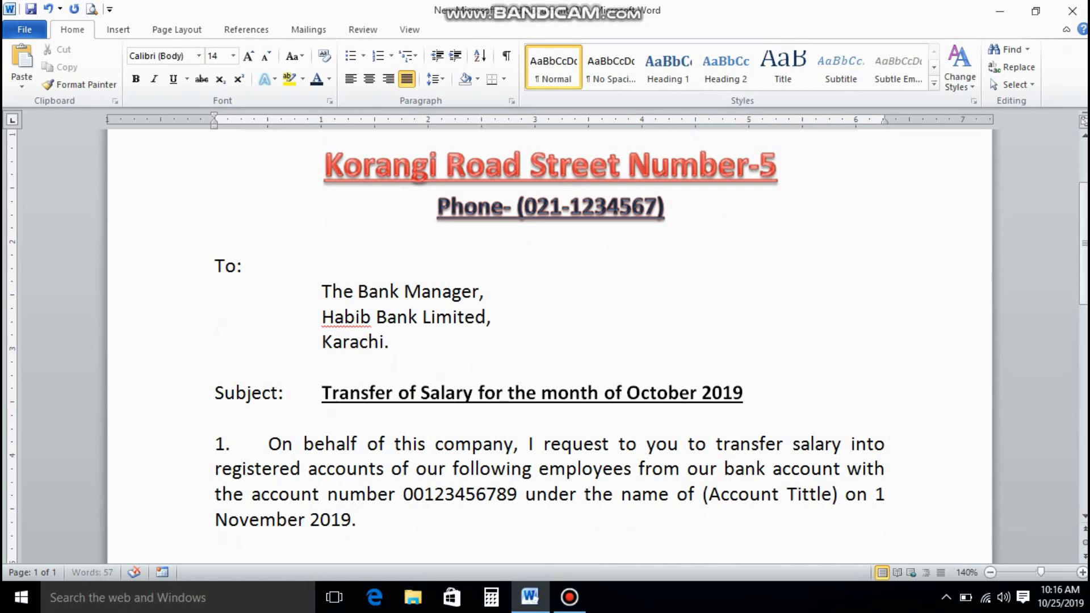
type(". Detail of account num")
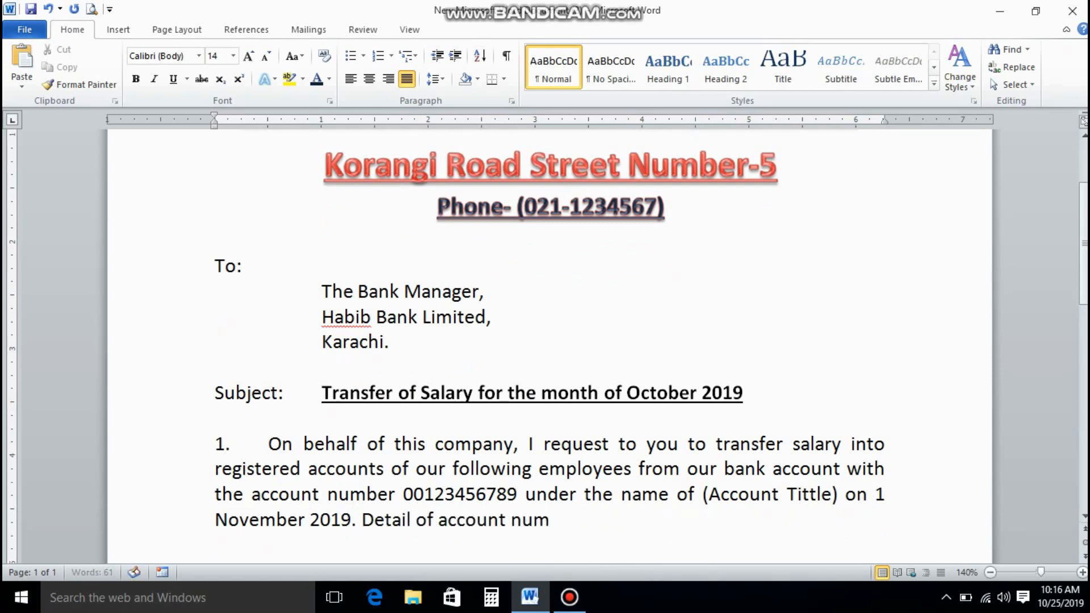
type("ber and ne")
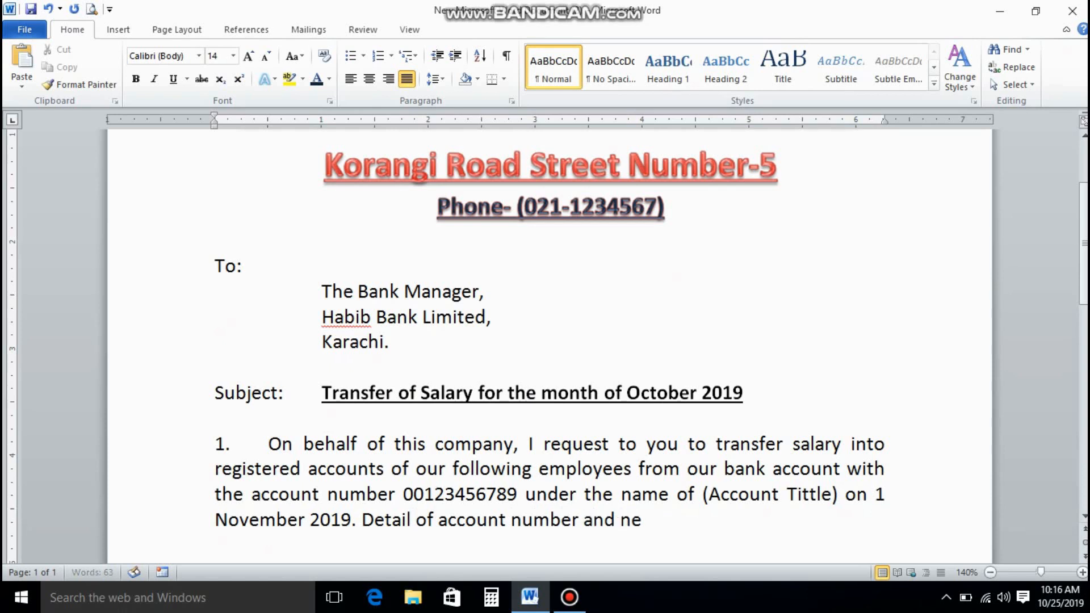
type("t salary mentioned")
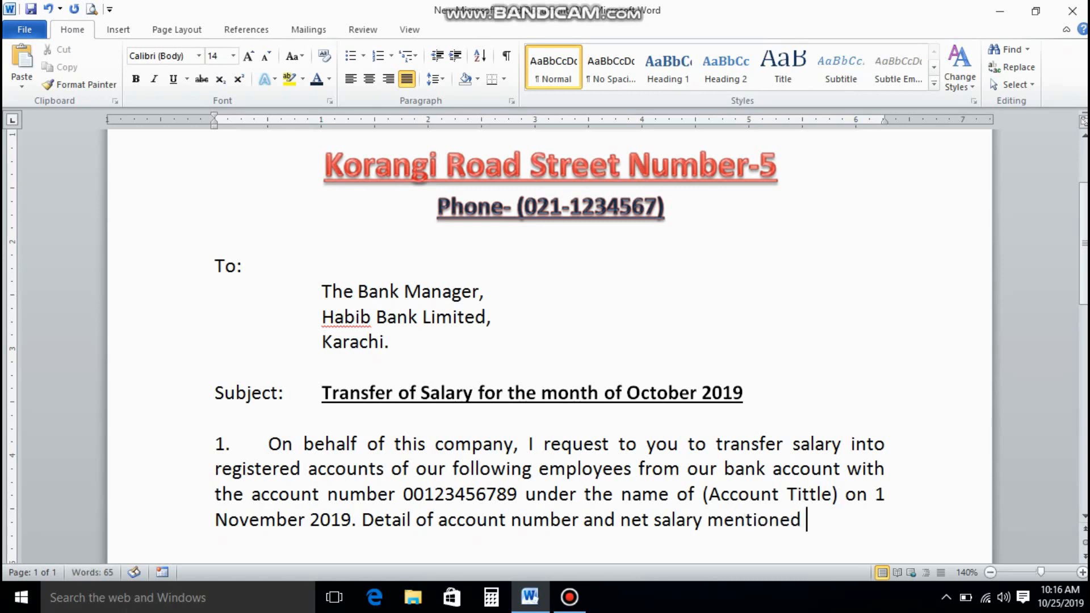
type(" against eac")
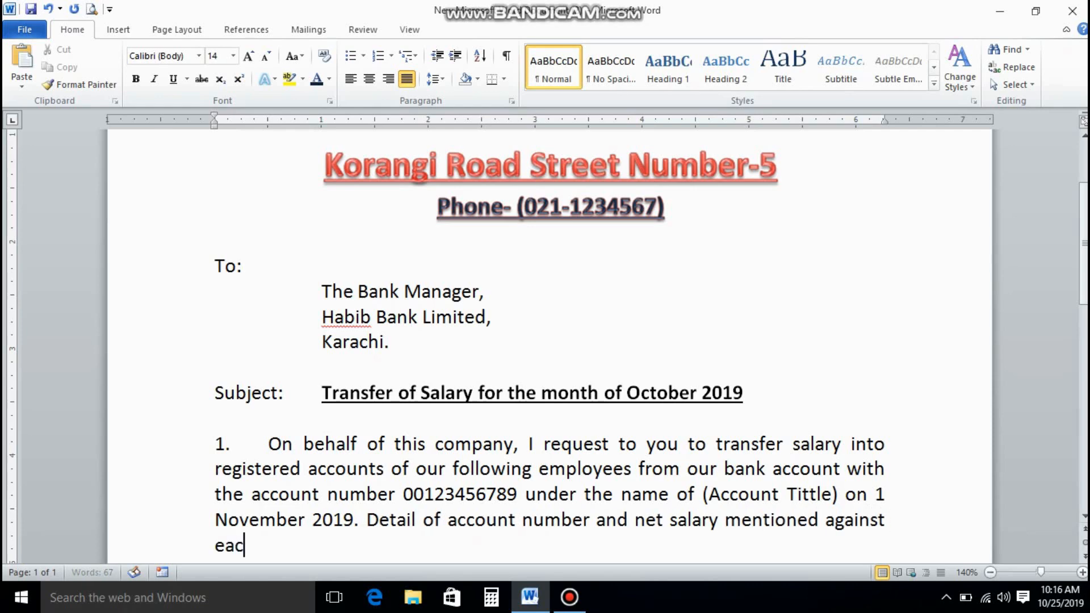
type("h.")
key("Return")
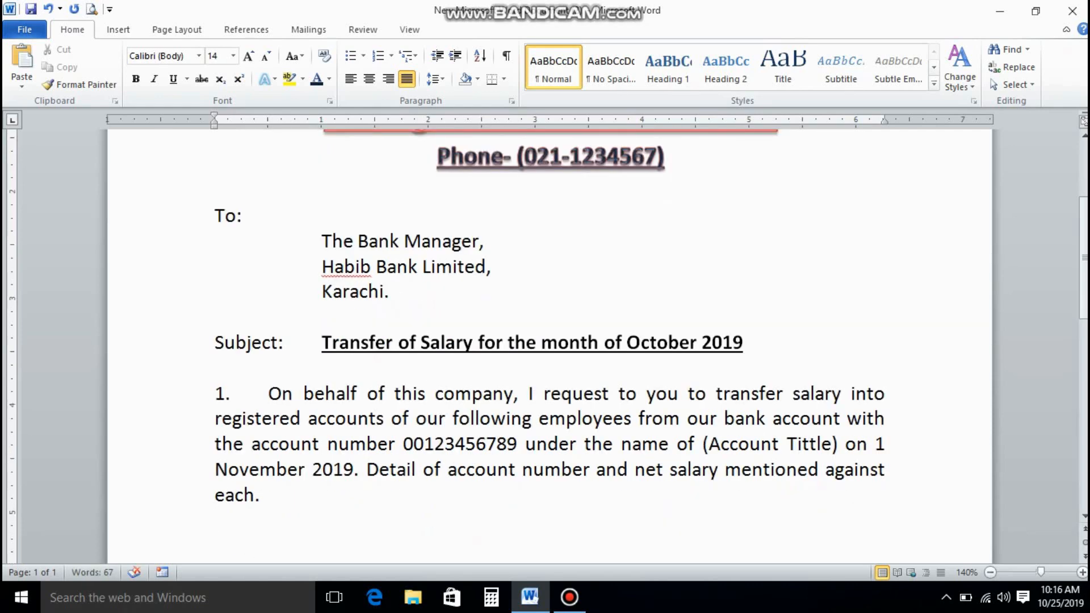
Insert a 4x2 table and narrow its left edge and first column.
left_click(134, 32)
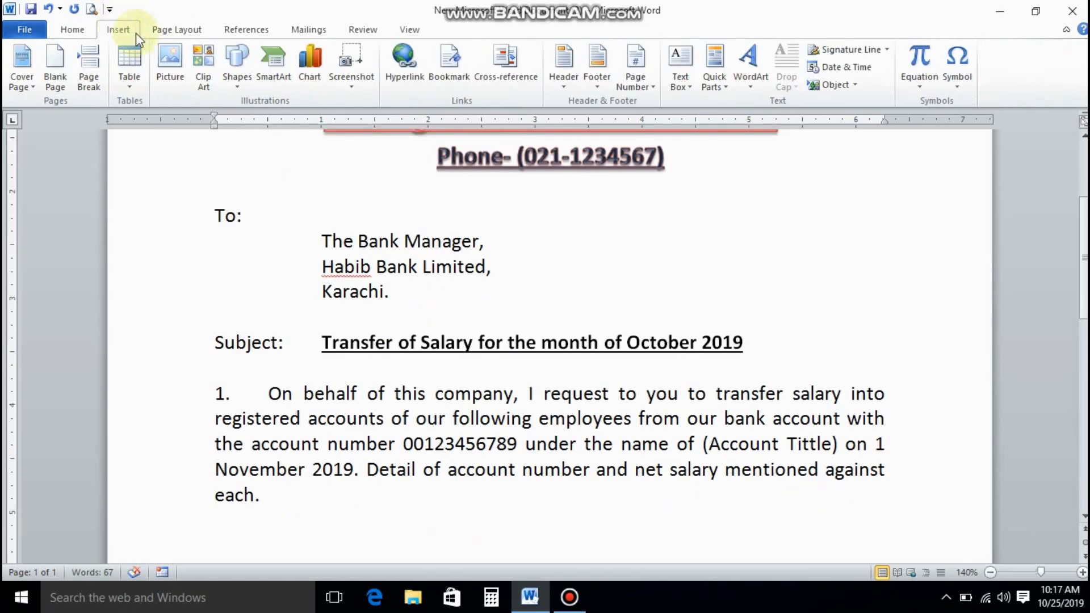
left_click(141, 85)
left_click(170, 138)
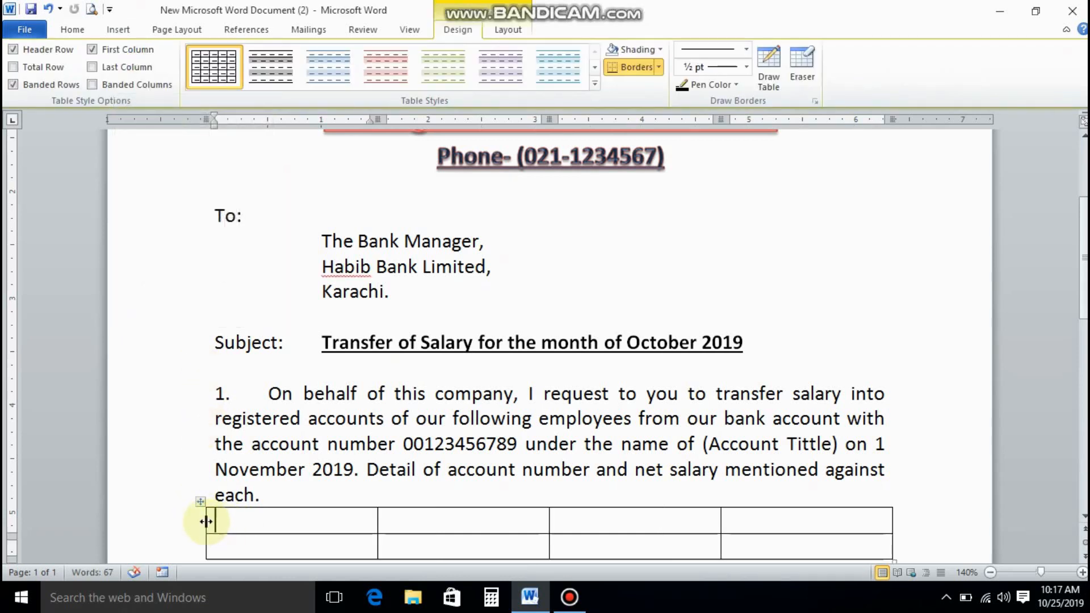
left_click_drag(209, 520, 267, 528)
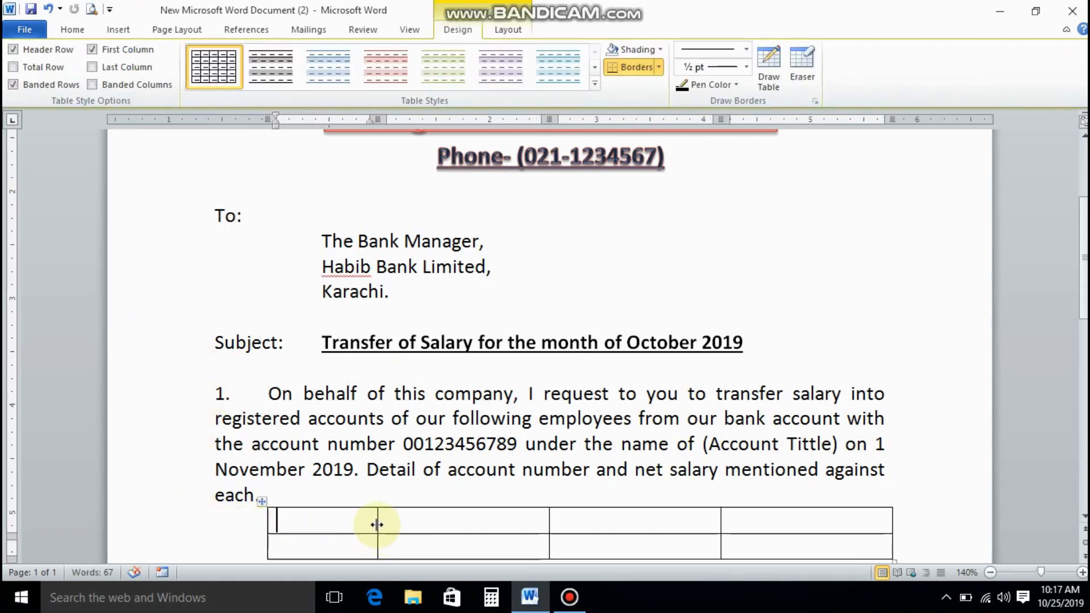
left_click_drag(376, 525, 327, 521)
Fill the header row with S/N, Name of Emp, Account Number and Net Salary.
type("S/")
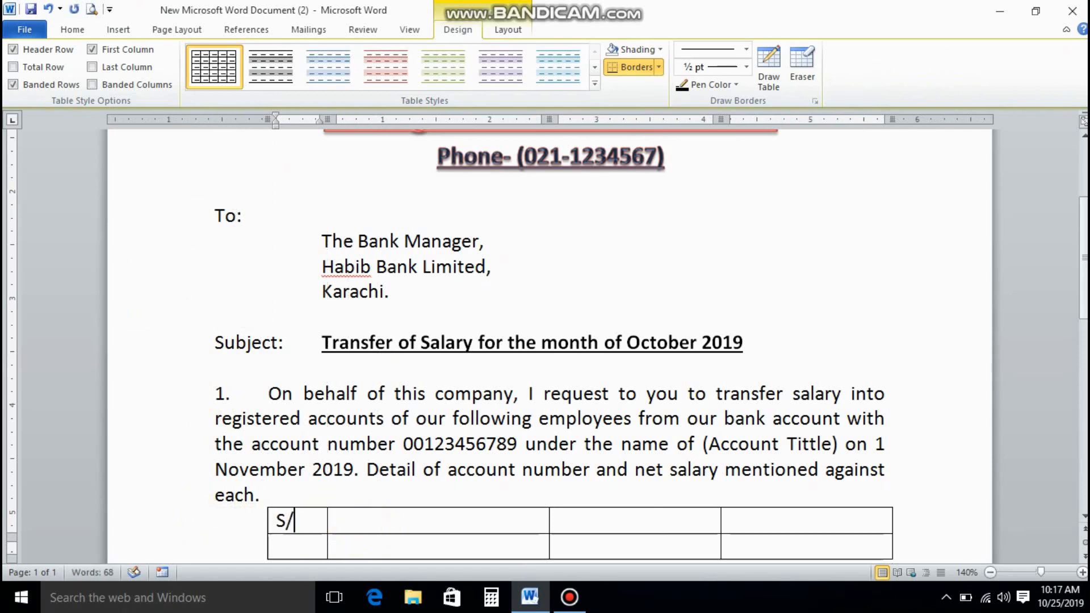
type("N")
key("Tab")
type("Name of")
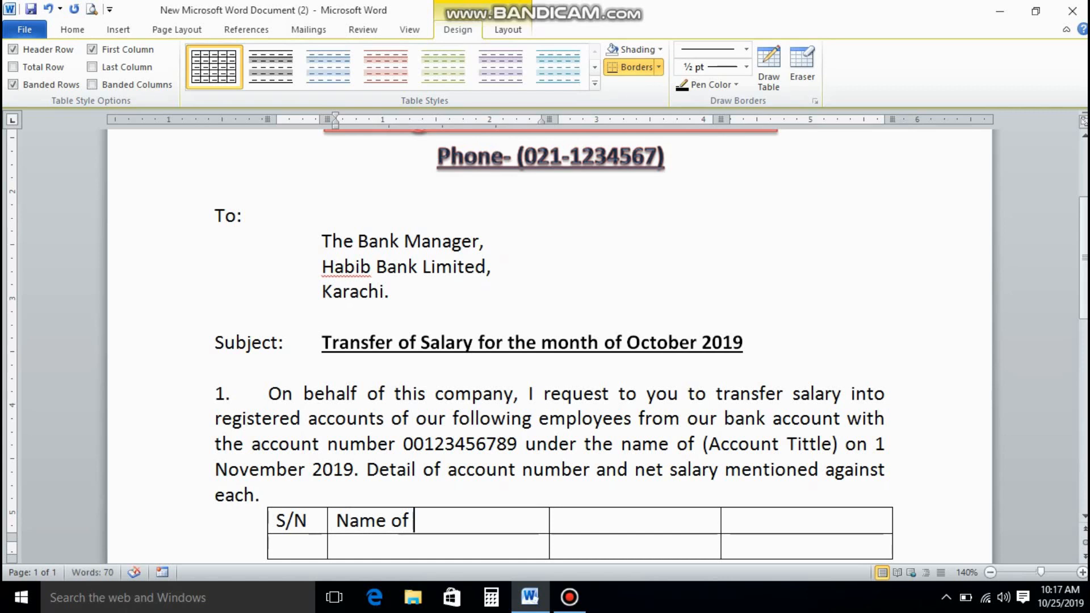
type(" Employee")
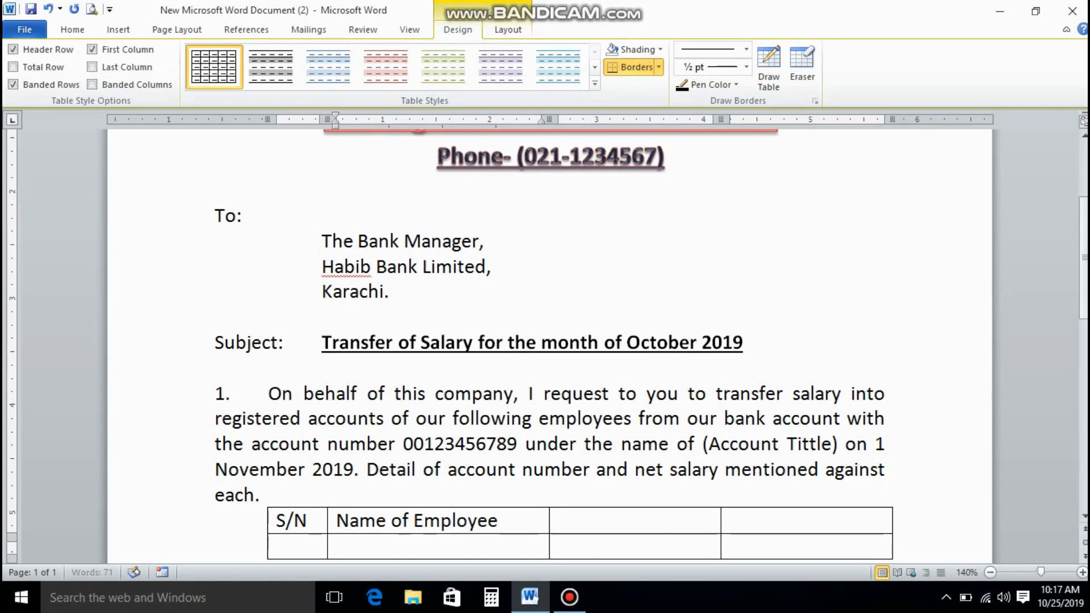
key("Tab")
type("Acc")
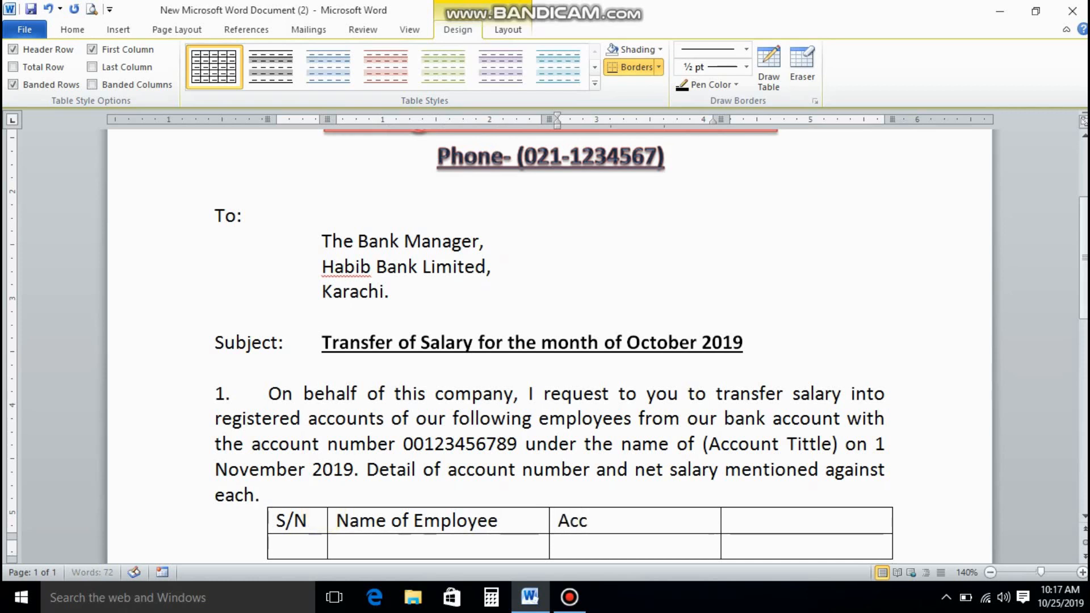
type("ount Number")
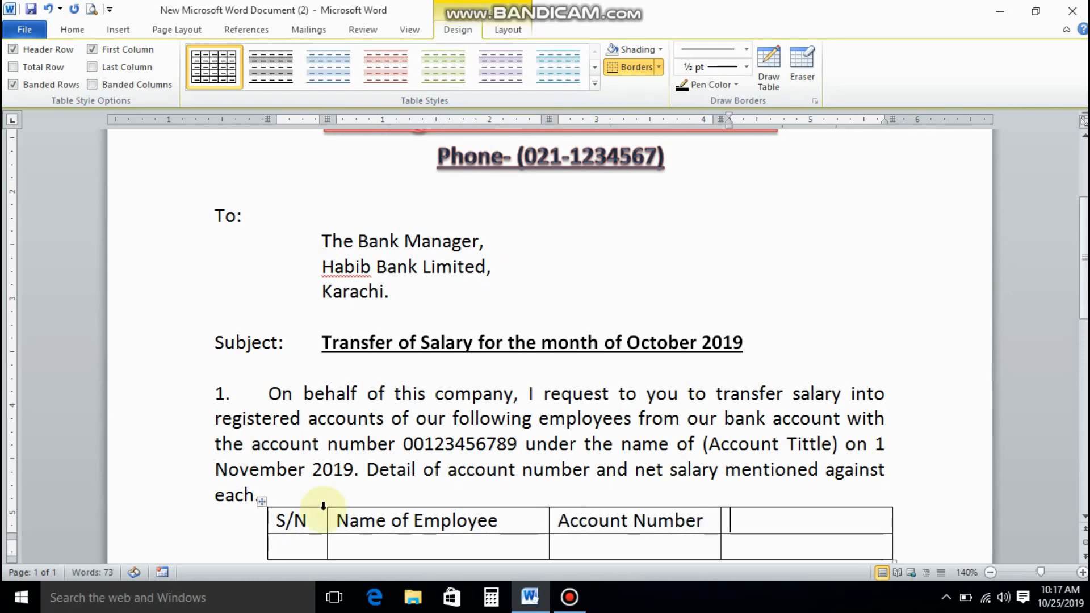
key("Tab")
type("Net S")
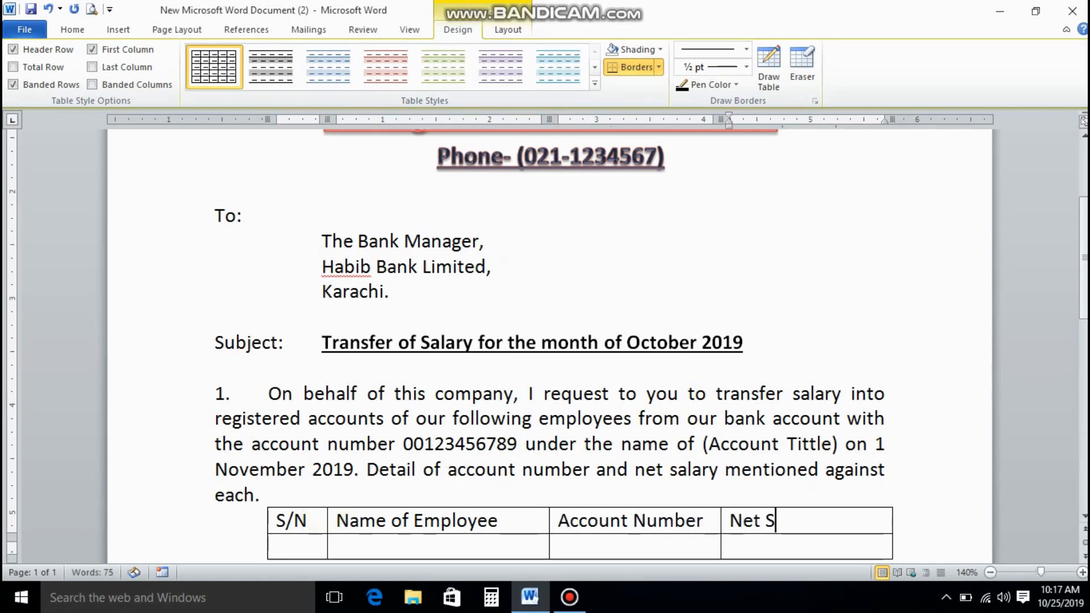
type("alary")
key("Tab")
Apply a. b. c. lettered numbering to the S/N cell and decrease its indent.
left_click(72, 29)
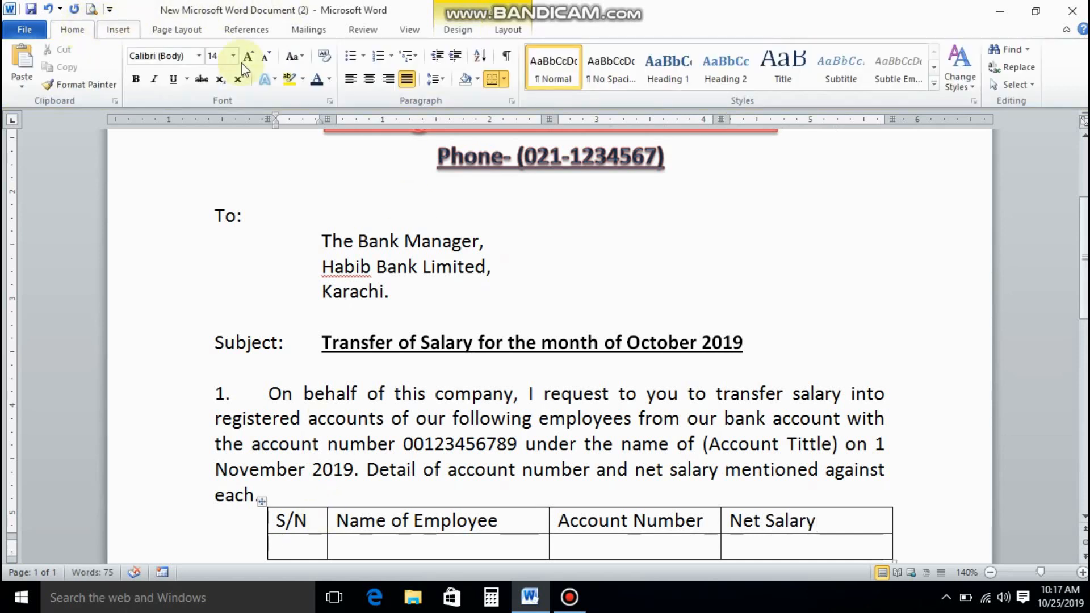
left_click(391, 59)
left_click(380, 244)
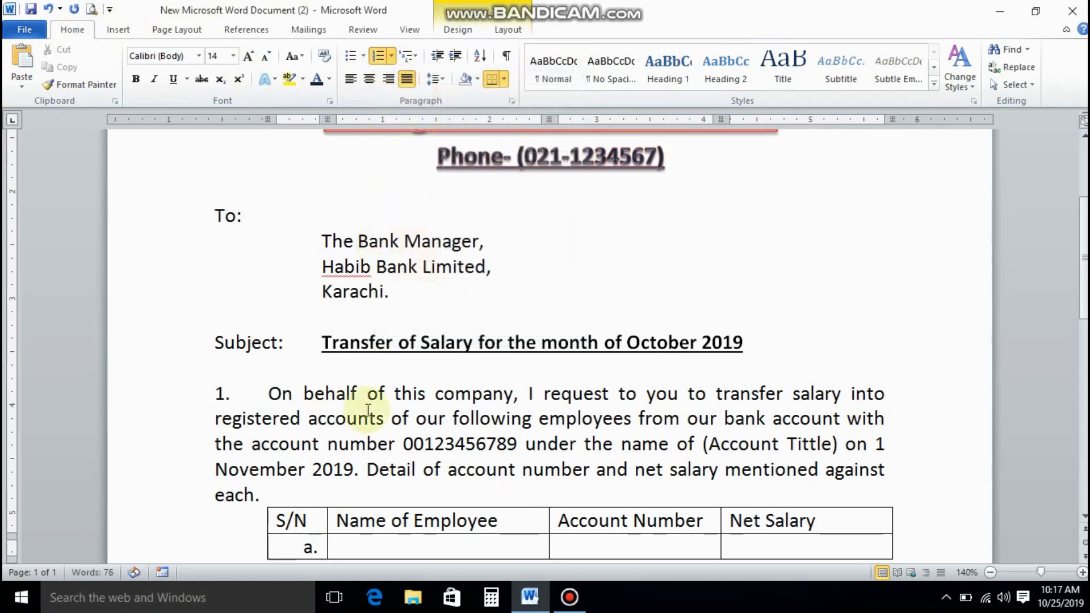
left_click(437, 56)
Bold the header row, extend the table to rows b. through h., and minimize Word.
left_click_drag(282, 521, 742, 525)
left_click(136, 79)
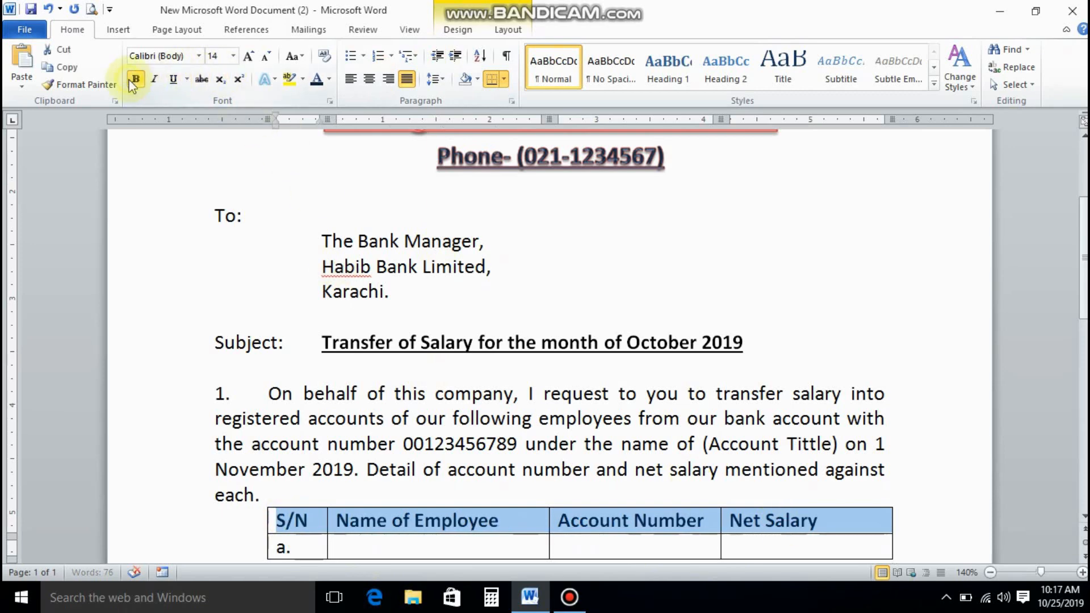
scroll(414, 462, "down", 2)
left_click(375, 443)
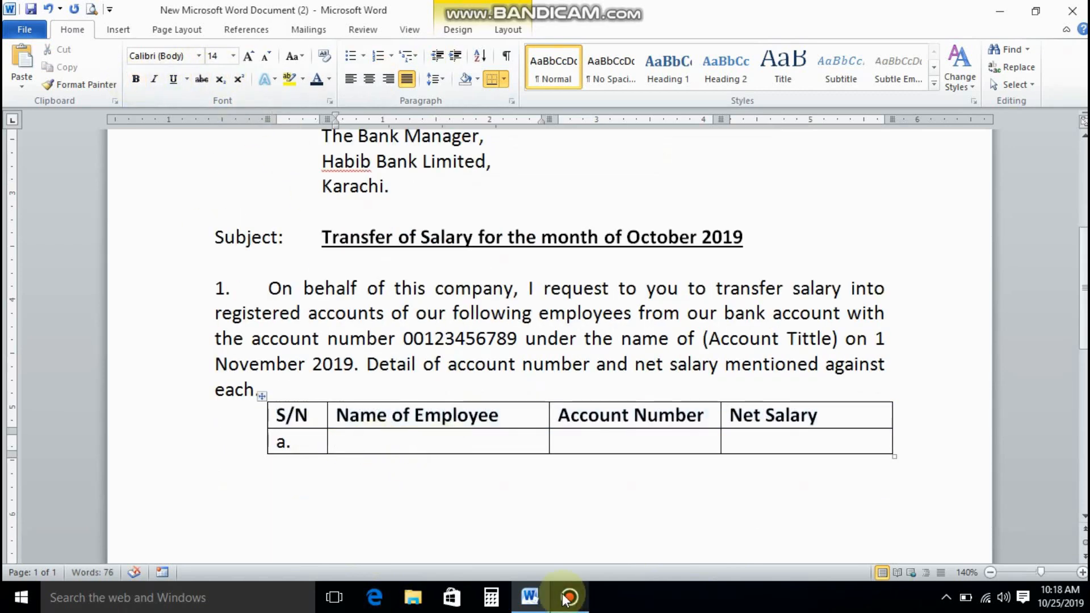
key("Tab")
key("Tab")
key("Tab")
key("Tab")
key("Tab")
key("Tab")
key("Tab")
key("Tab")
key("Tab")
key("Tab")
key("Tab")
key("Tab")
key("Tab")
key("Tab")
key("Tab")
key("Tab")
key("Tab")
key("Tab")
key("Tab")
key("Tab")
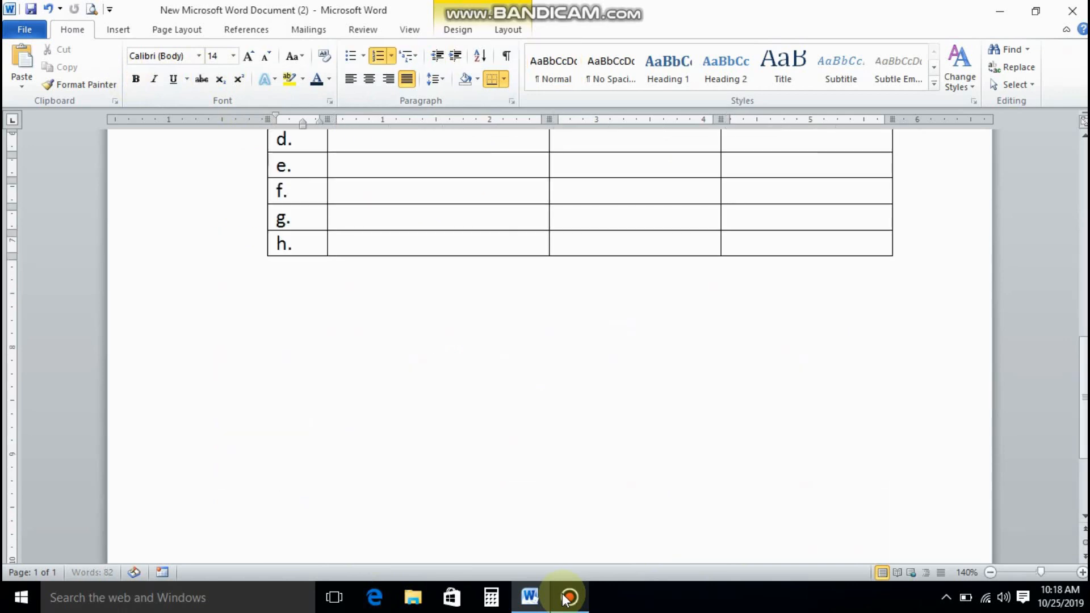
scroll(494, 408, "up", 3)
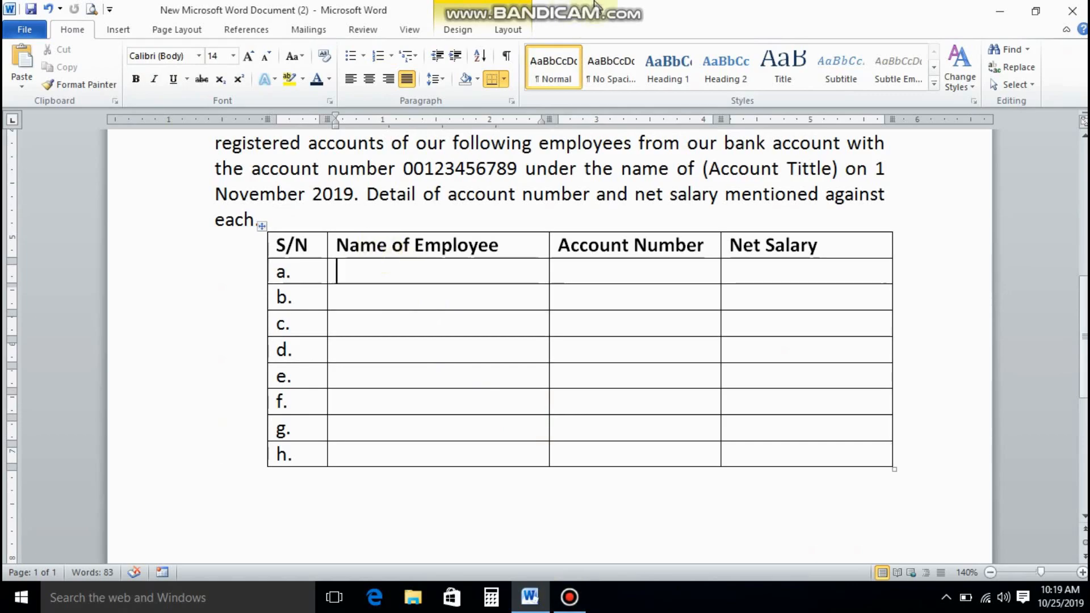
left_click(999, 12)
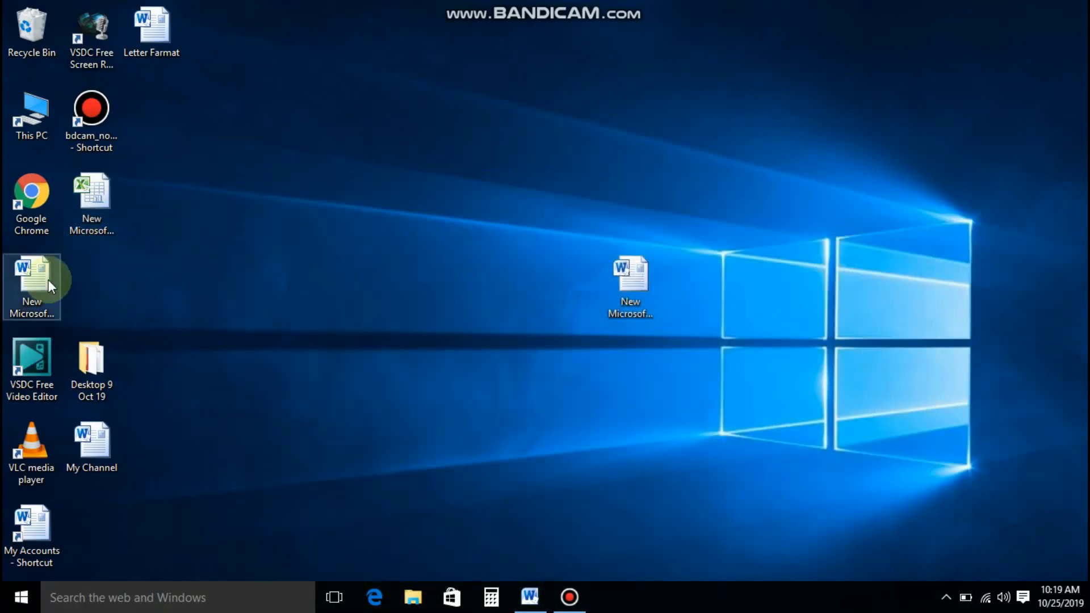
Open the Excel salary workbook and copy employee names C4:C11 from the Salary Sheet.
double_click(106, 208)
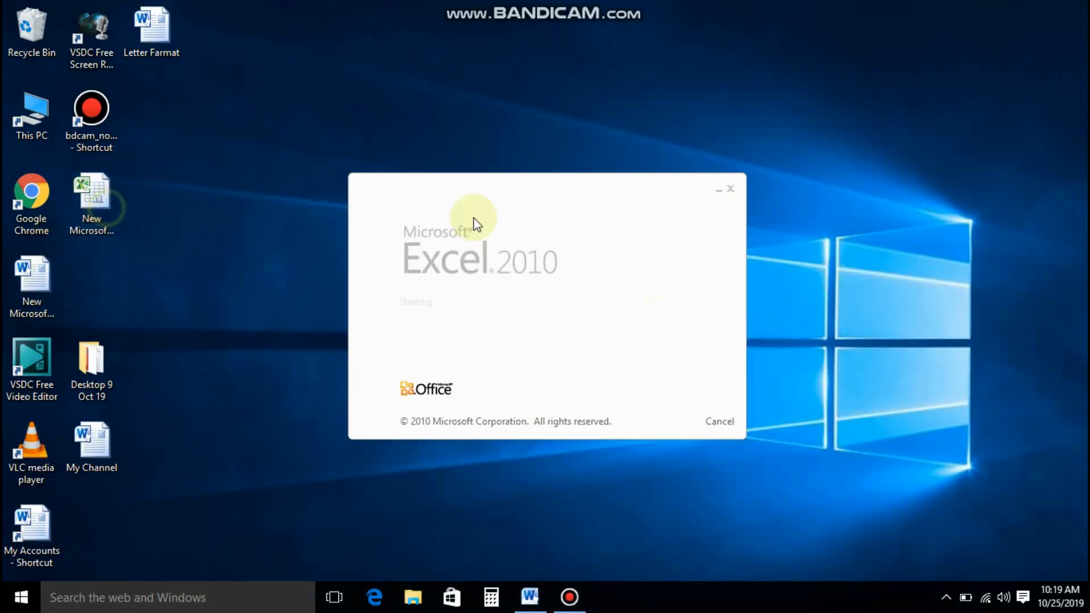
left_click(108, 557)
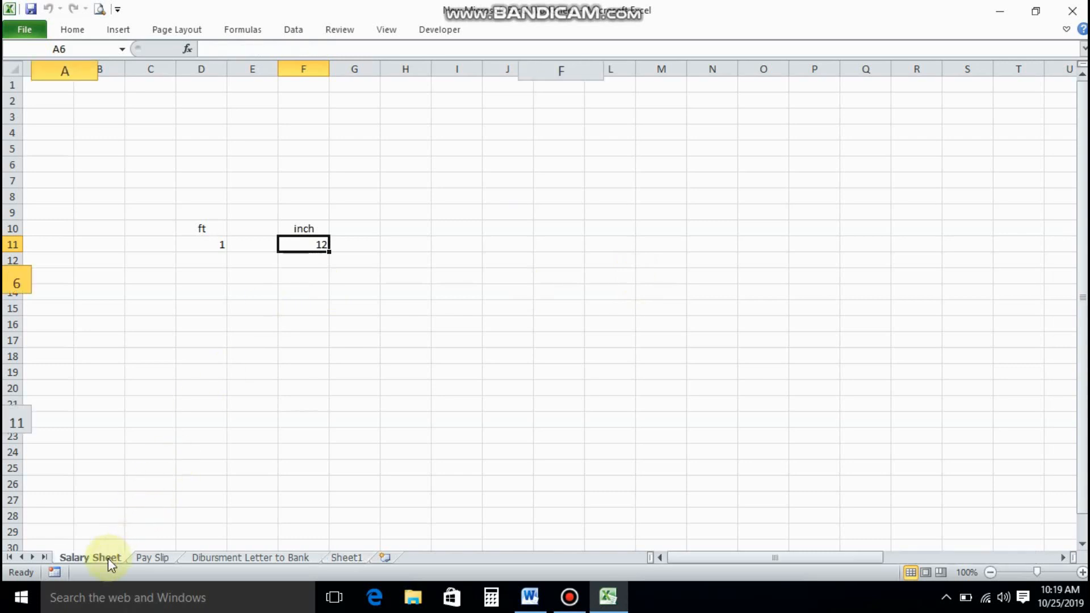
left_click(152, 557)
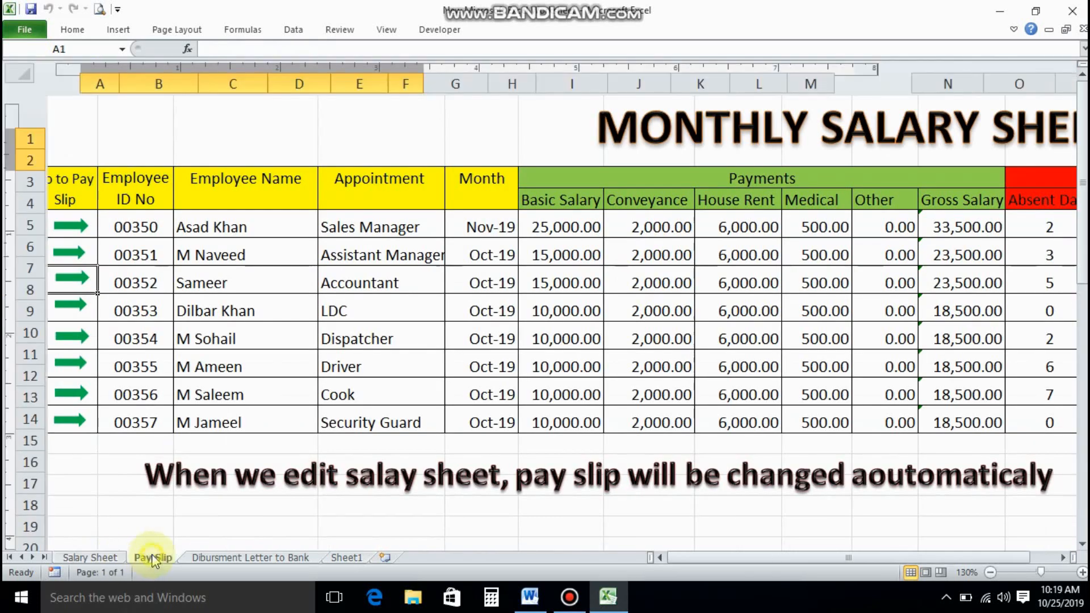
left_click(113, 557)
left_click_drag(204, 225, 210, 421)
left_click(72, 30)
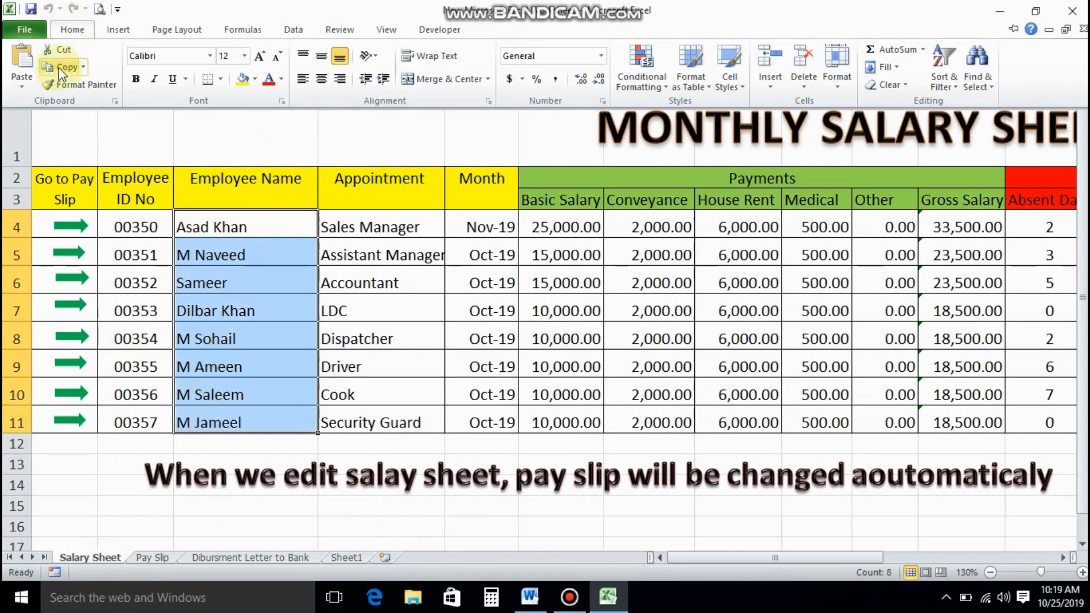
left_click(56, 63)
Paste the eight names into the Word table's Name of Employee column at size 14.
left_click(530, 597)
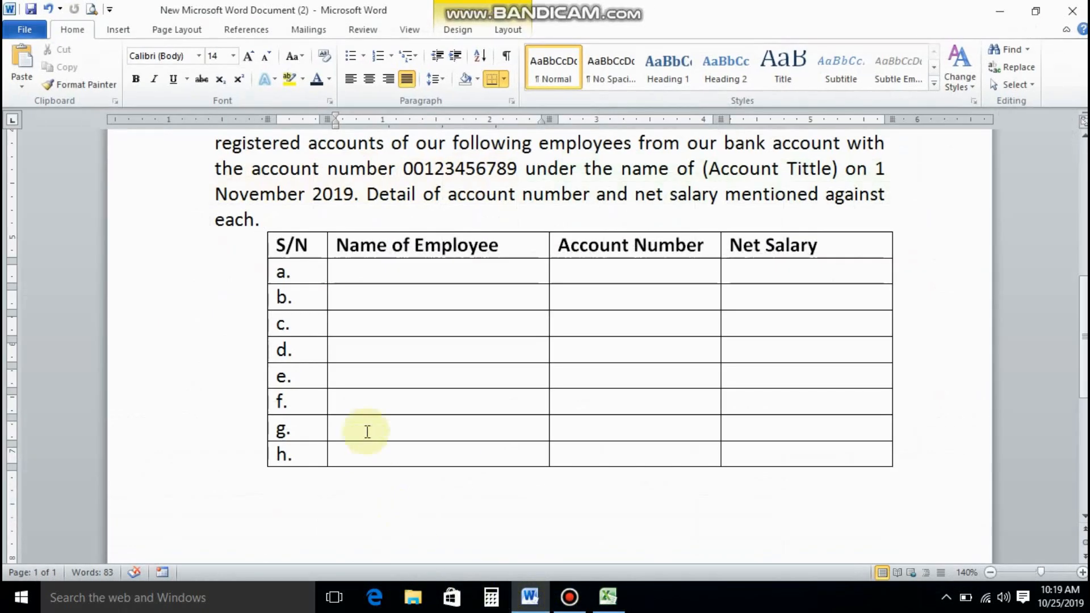
left_click_drag(383, 270, 382, 454)
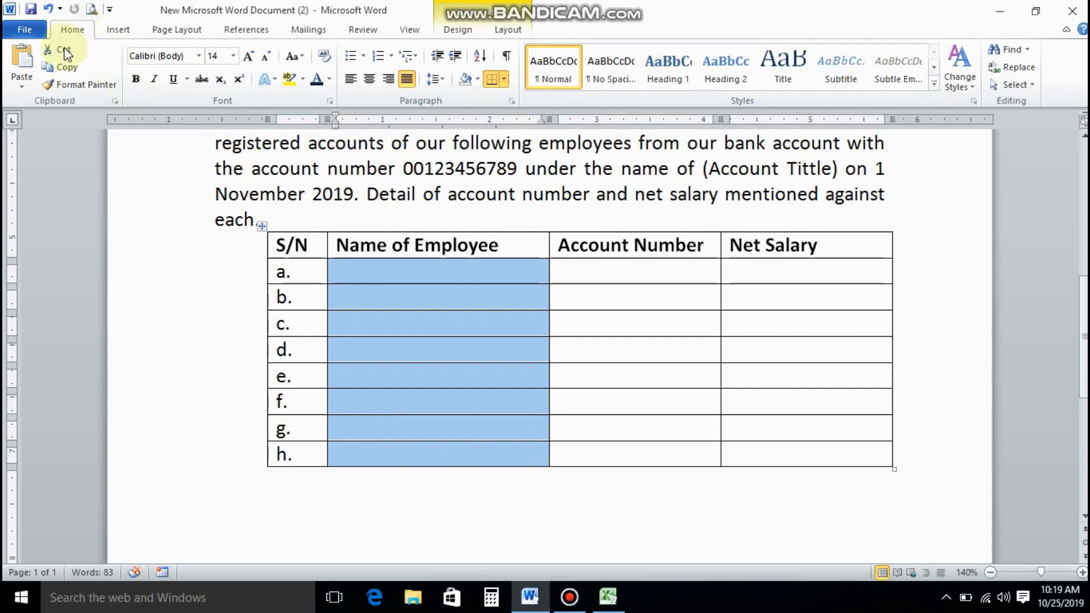
left_click(22, 63)
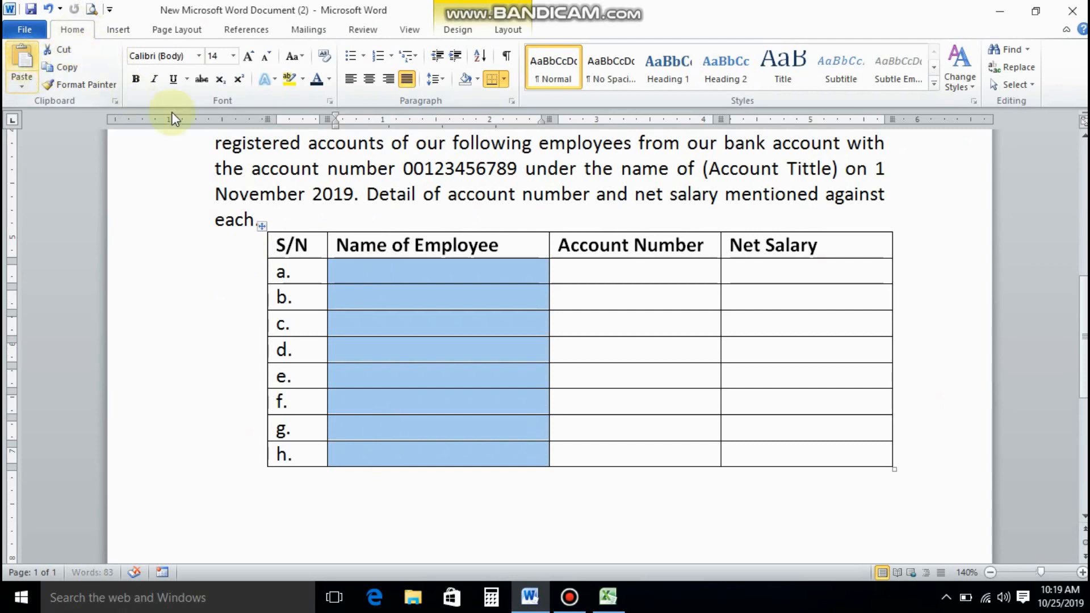
left_click(233, 56)
left_click(216, 140)
left_click(636, 267)
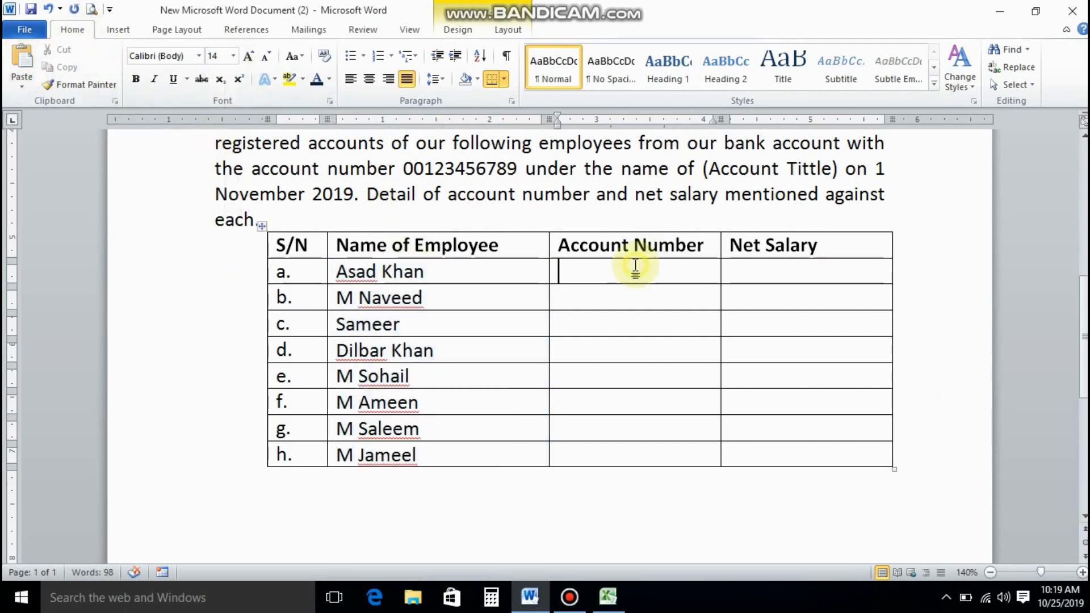
Copy the account numbers R4:R11 from the Excel Salary Sheet.
left_click(608, 597)
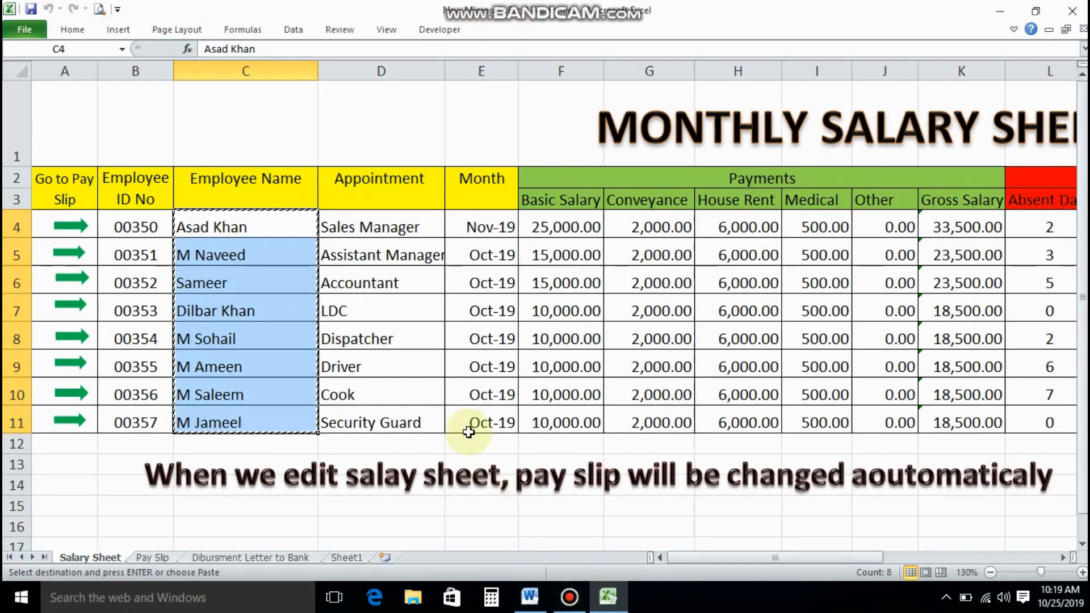
left_click_drag(775, 558, 954, 558)
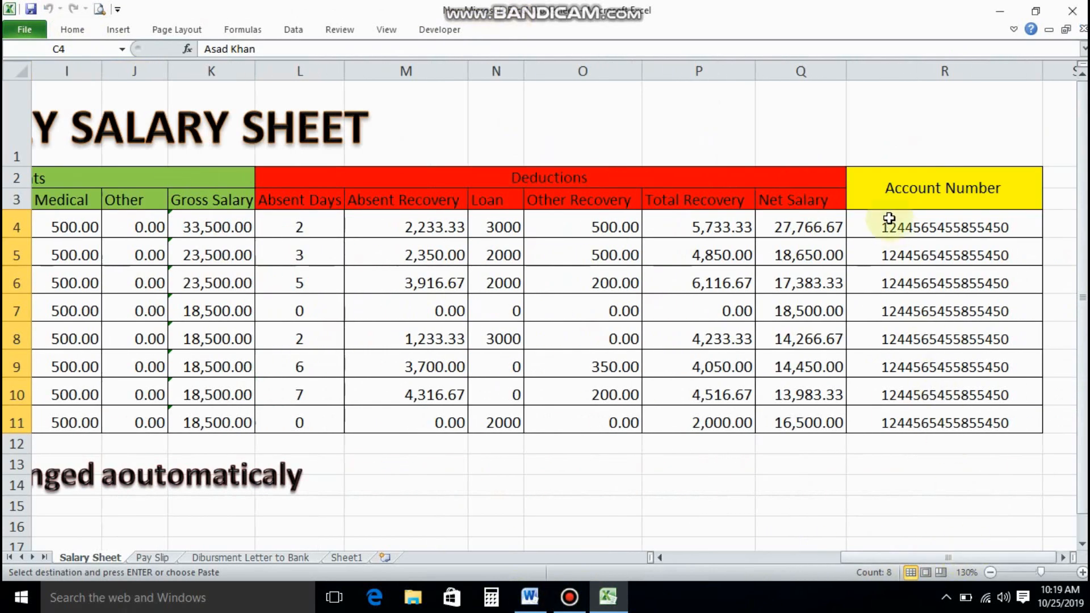
left_click_drag(889, 219, 896, 414)
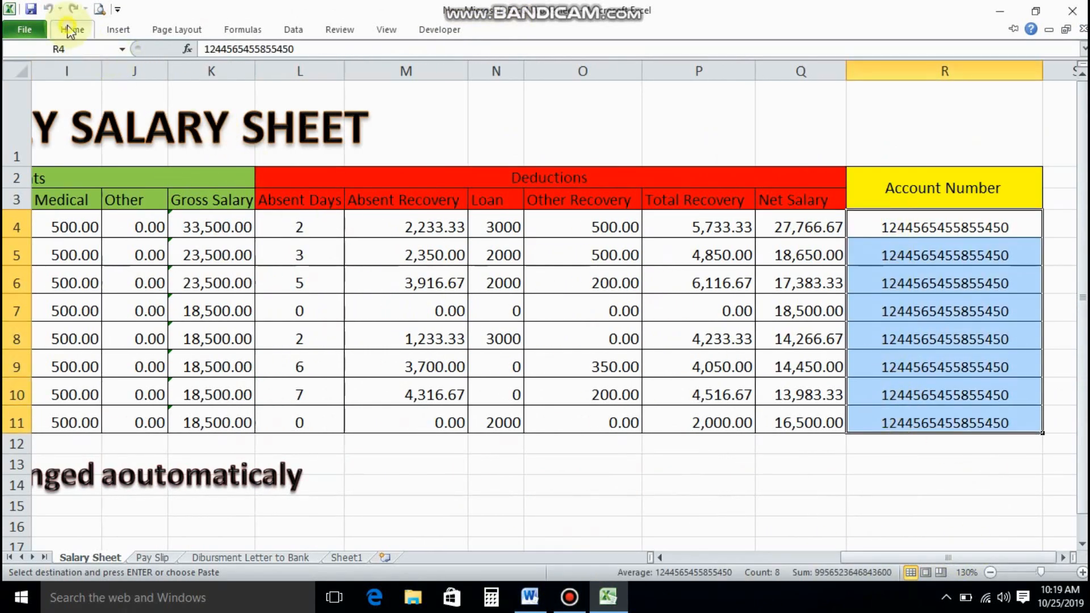
left_click(69, 31)
left_click(52, 60)
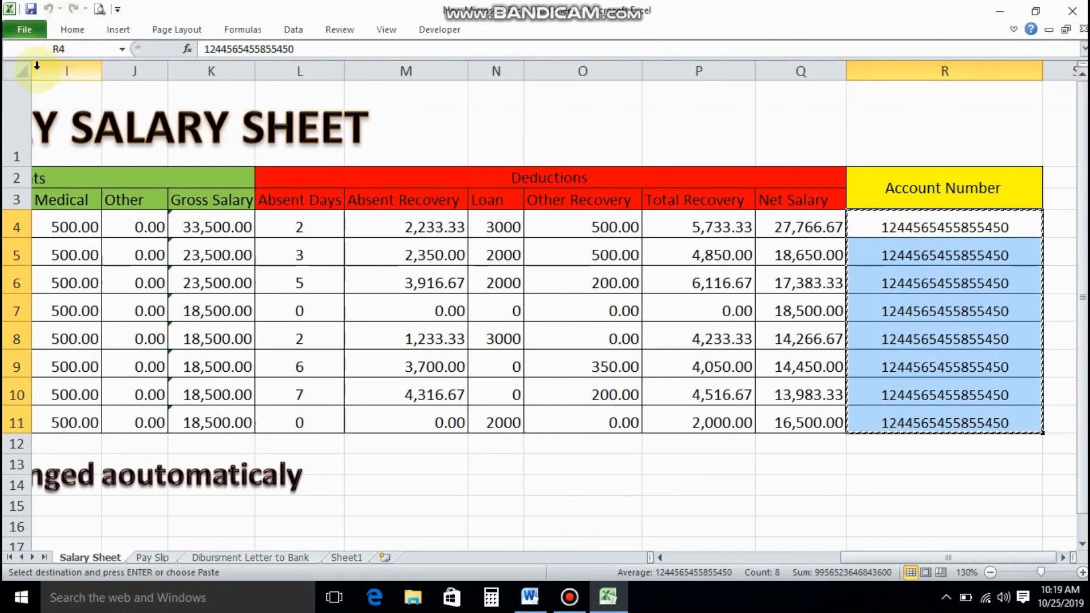
Paste the account numbers into the Word table's Account Number column at 14 pt.
left_click(531, 596)
left_click_drag(620, 270, 624, 455)
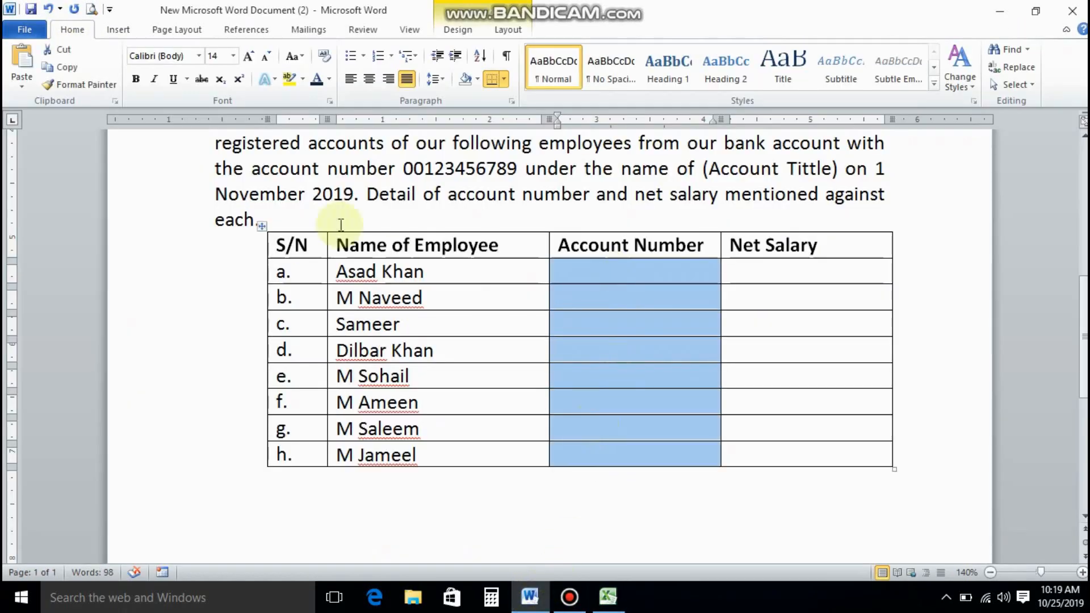
left_click(21, 60)
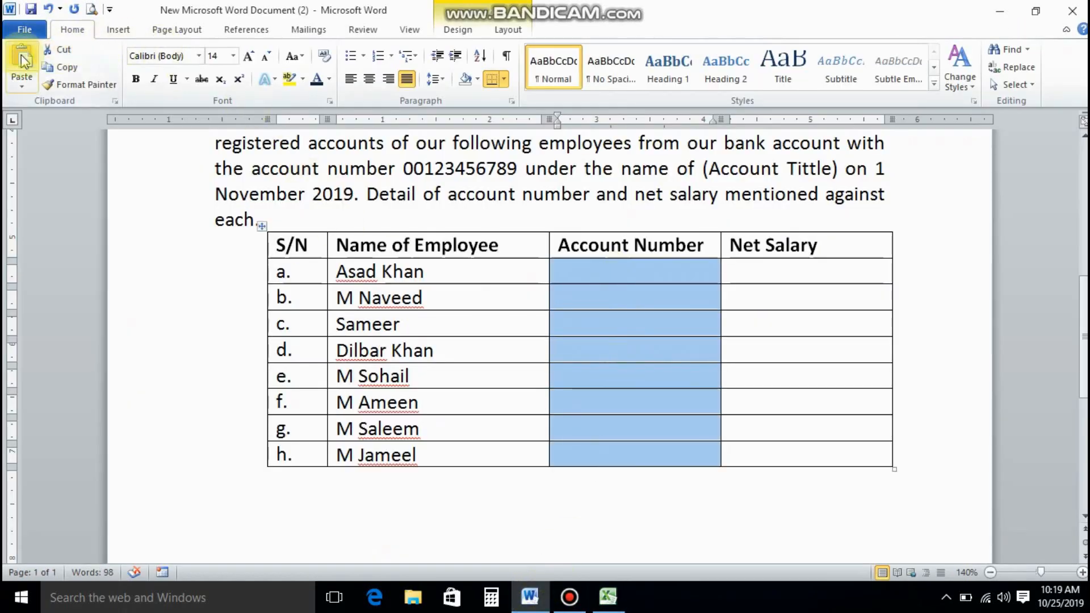
left_click(232, 55)
left_click(216, 137)
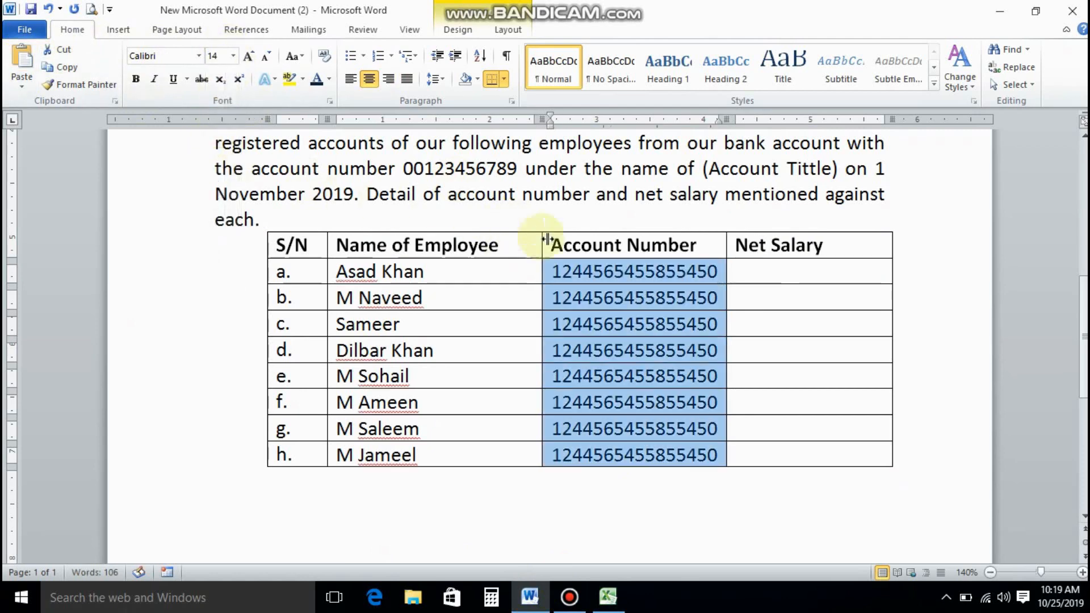
left_click(776, 275)
Copy the eight Net Salary values Q4:Q11 from the Excel sheet.
left_click(607, 596)
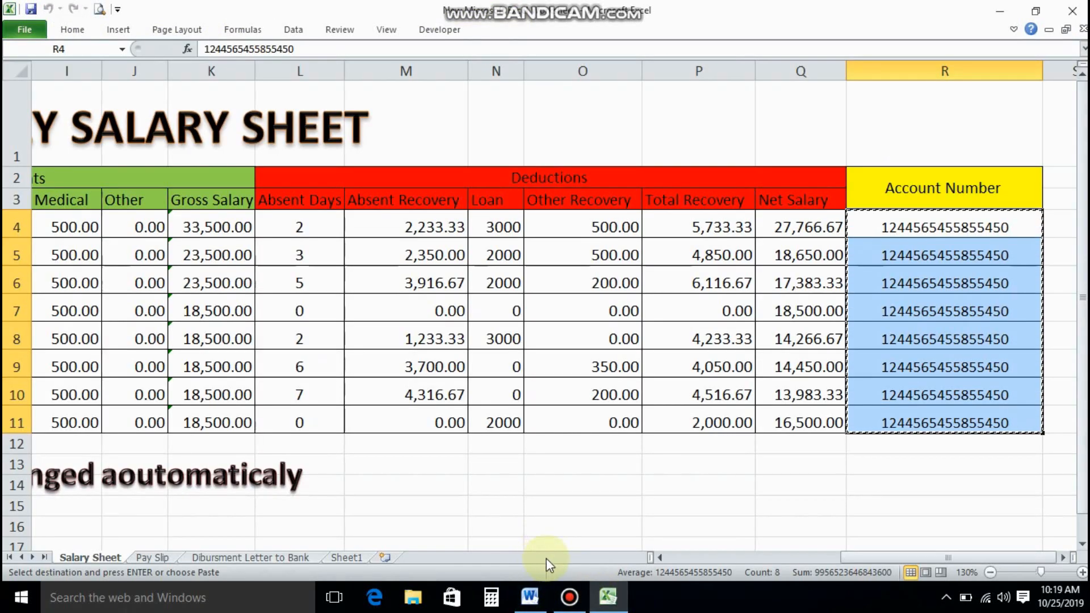
left_click_drag(802, 223, 800, 423)
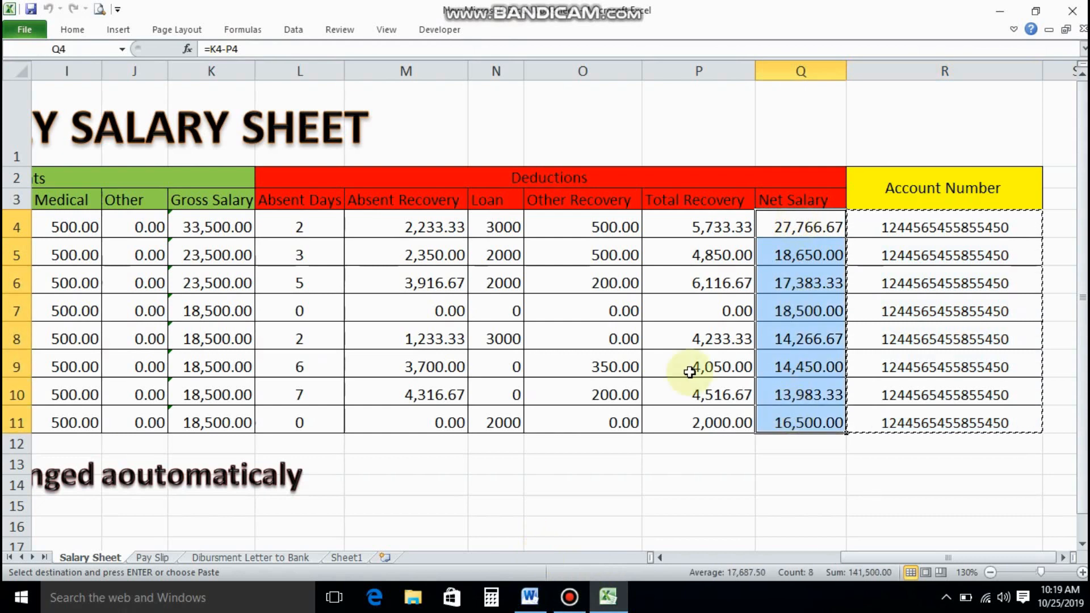
left_click(87, 34)
left_click(48, 59)
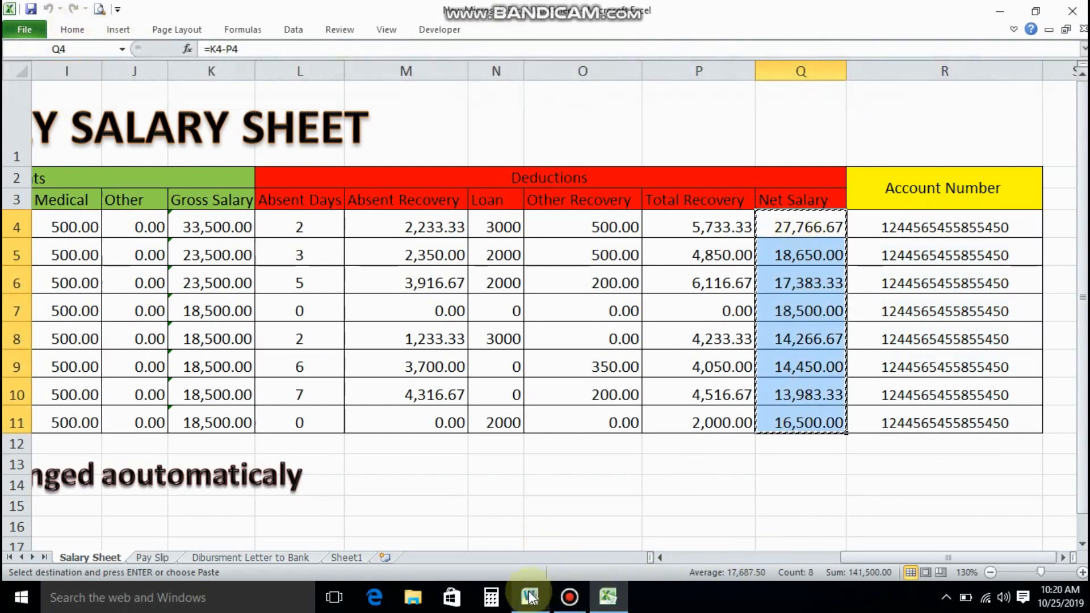
left_click(529, 596)
Paste the net salaries into the Net Salary column at 14 pt.
left_click_drag(768, 275, 768, 453)
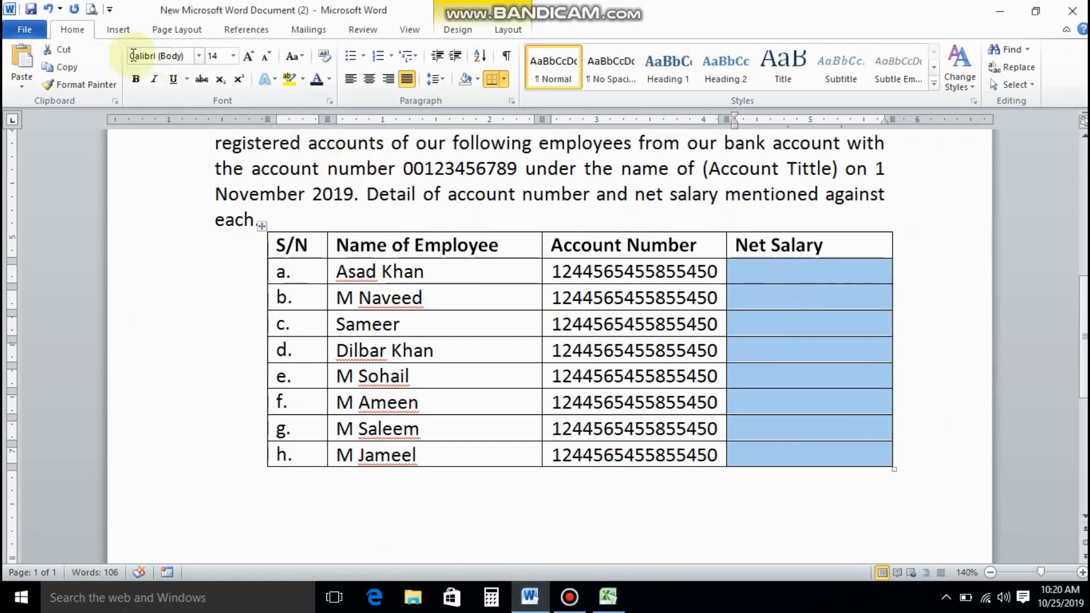
left_click(21, 60)
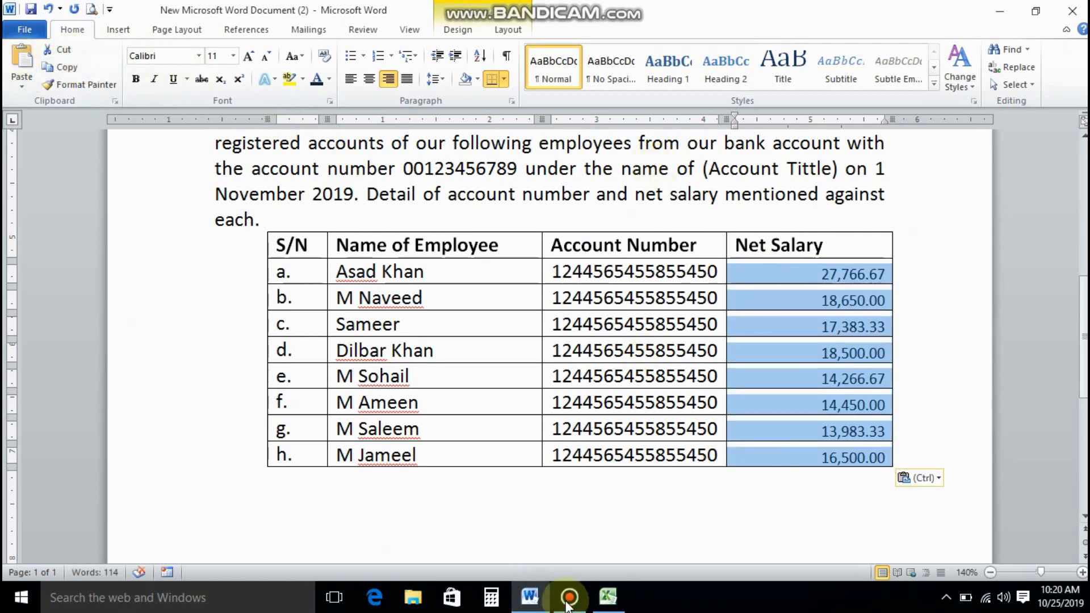
left_click(232, 55)
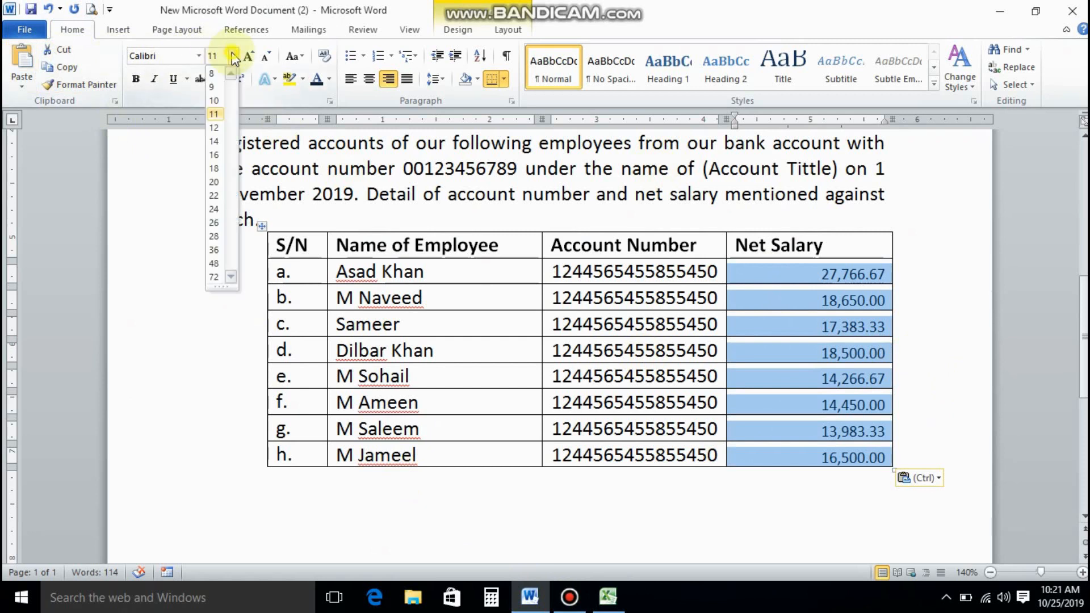
left_click(218, 126)
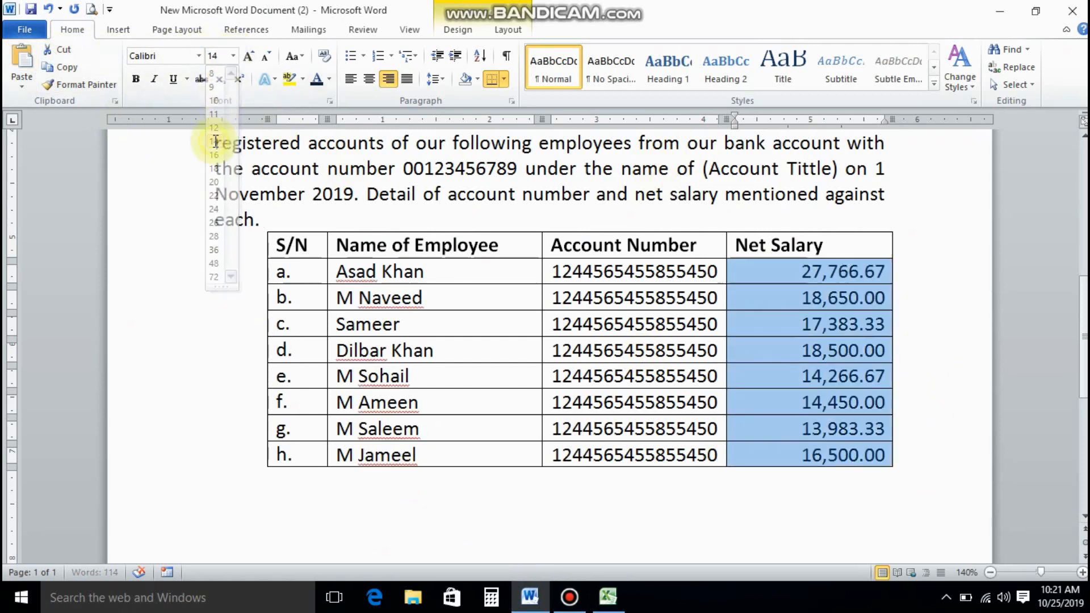
Add row i. below the table with a sum formula totalling 141,500.
left_click(787, 456)
key("Tab")
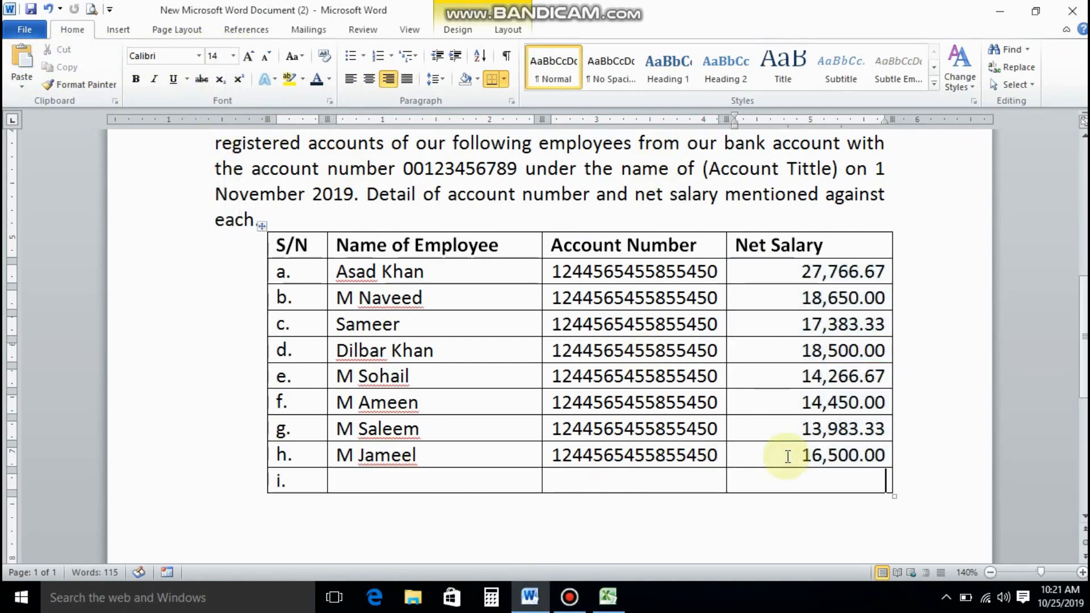
left_click(508, 29)
left_click(971, 62)
left_click(582, 338)
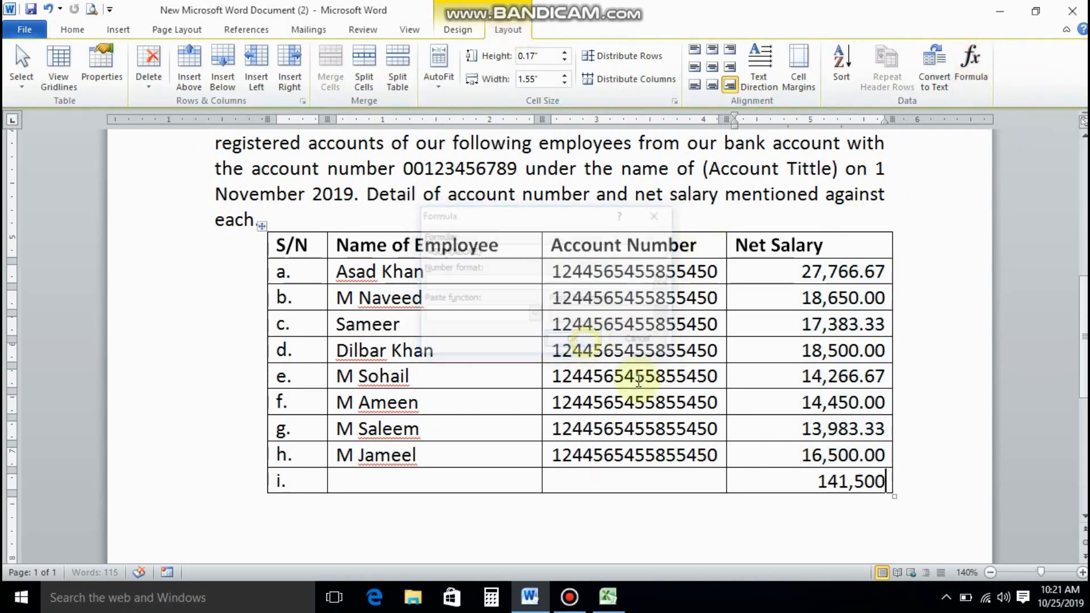
left_click_drag(662, 474, 309, 474)
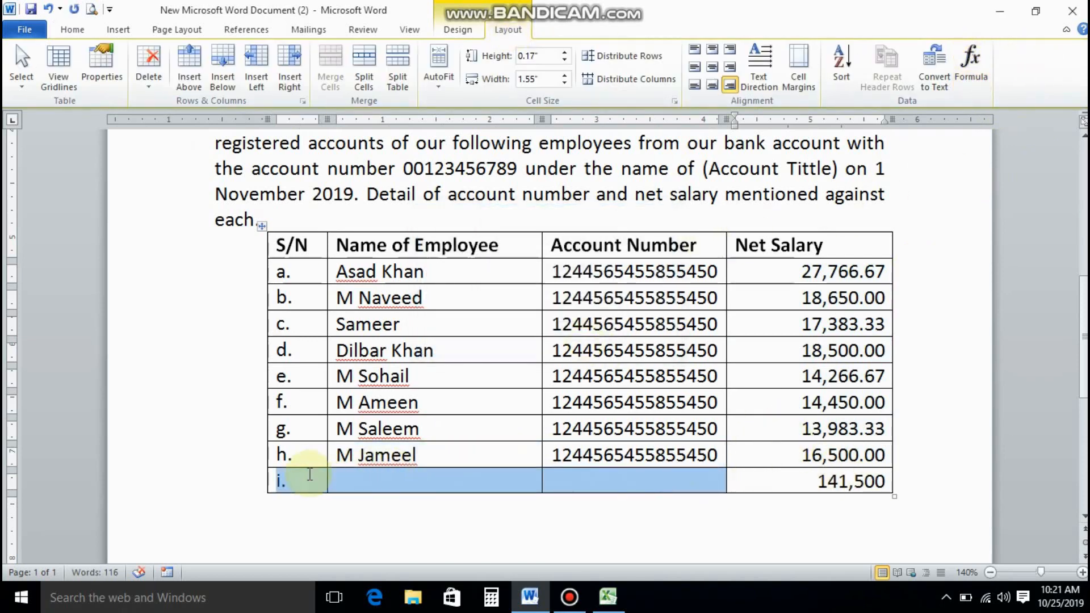
Merge the total row's first three cells, label them 'Total :', and bold 141,500.
left_click(330, 64)
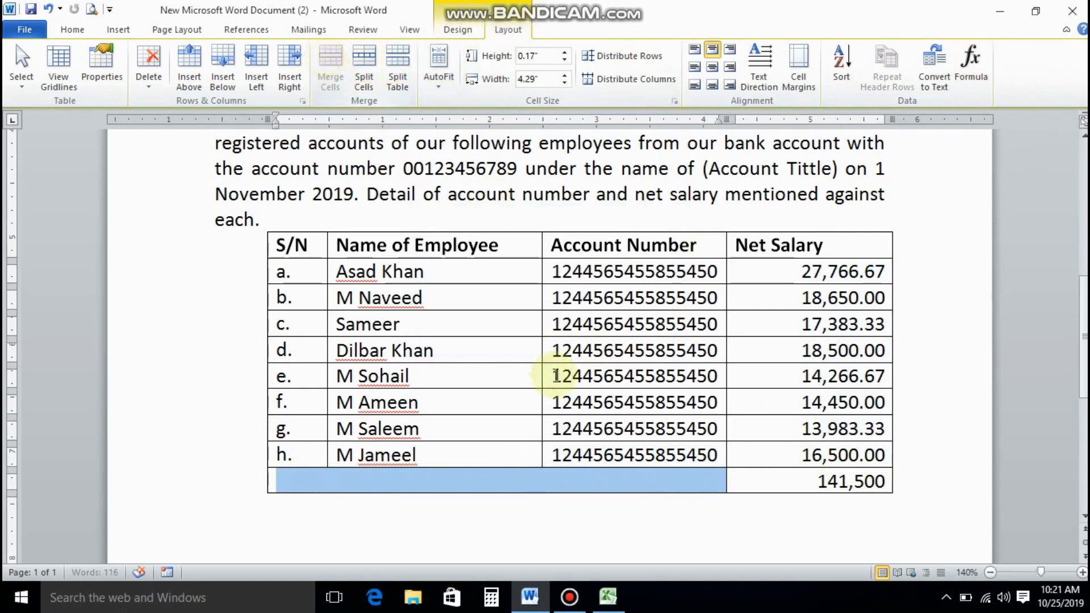
left_click(523, 480)
type("To")
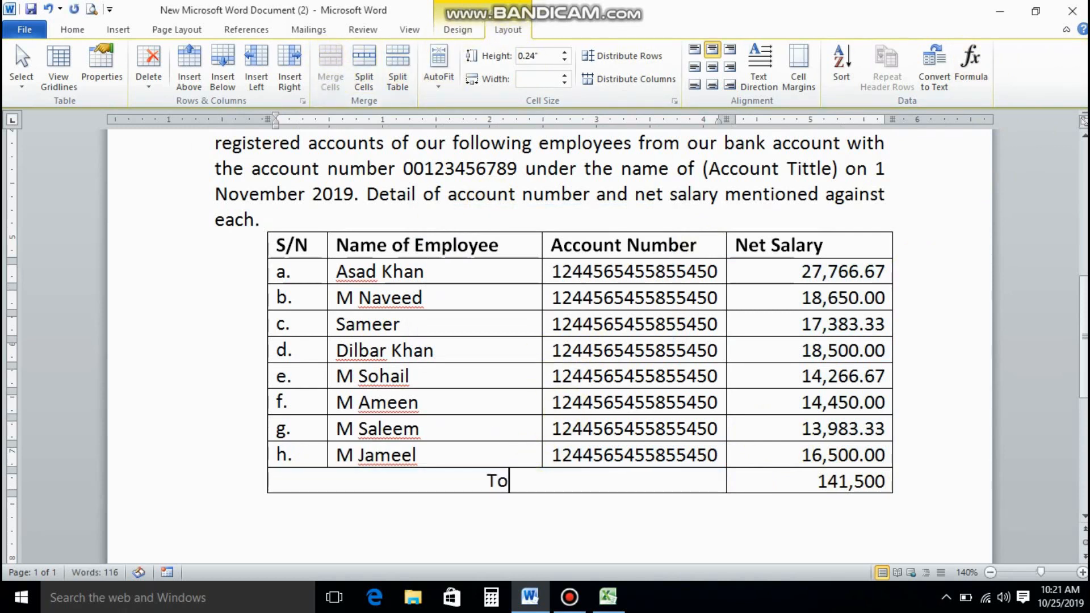
type("tal :")
key("Tab")
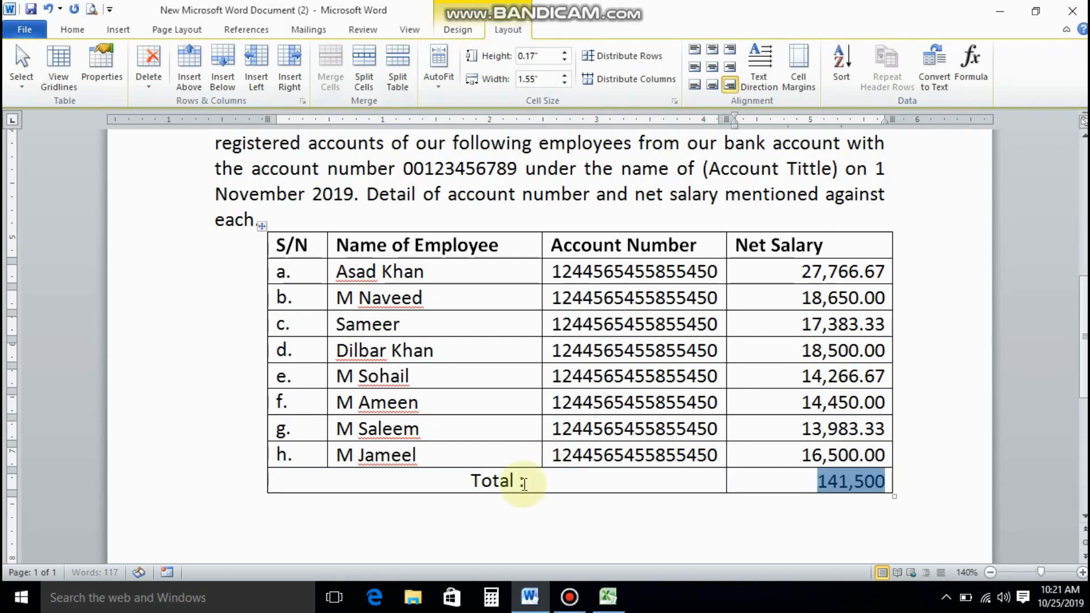
left_click(72, 29)
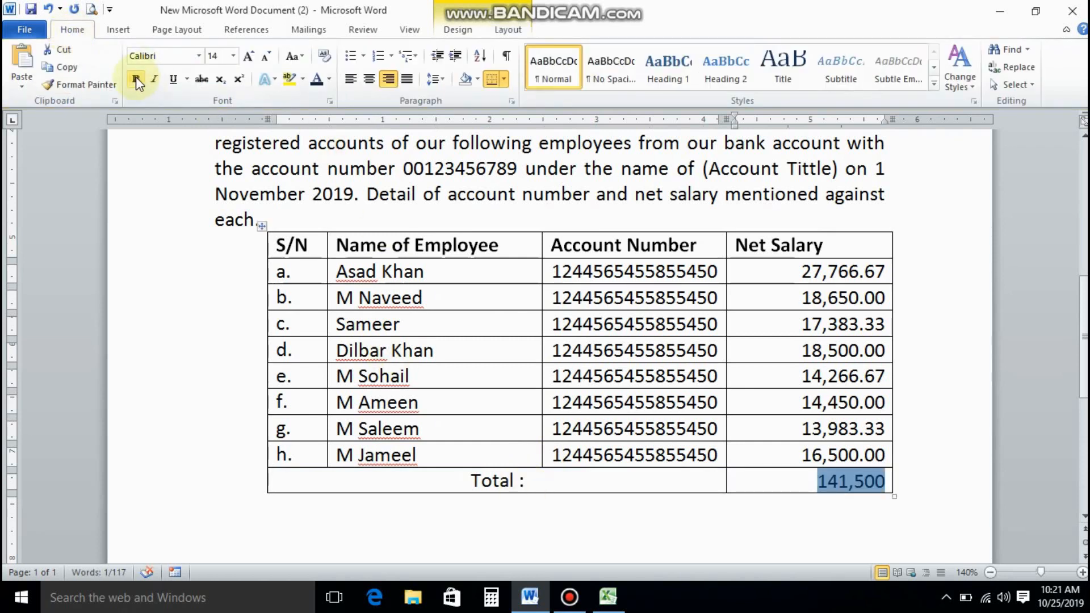
left_click(475, 477)
double_click(217, 522)
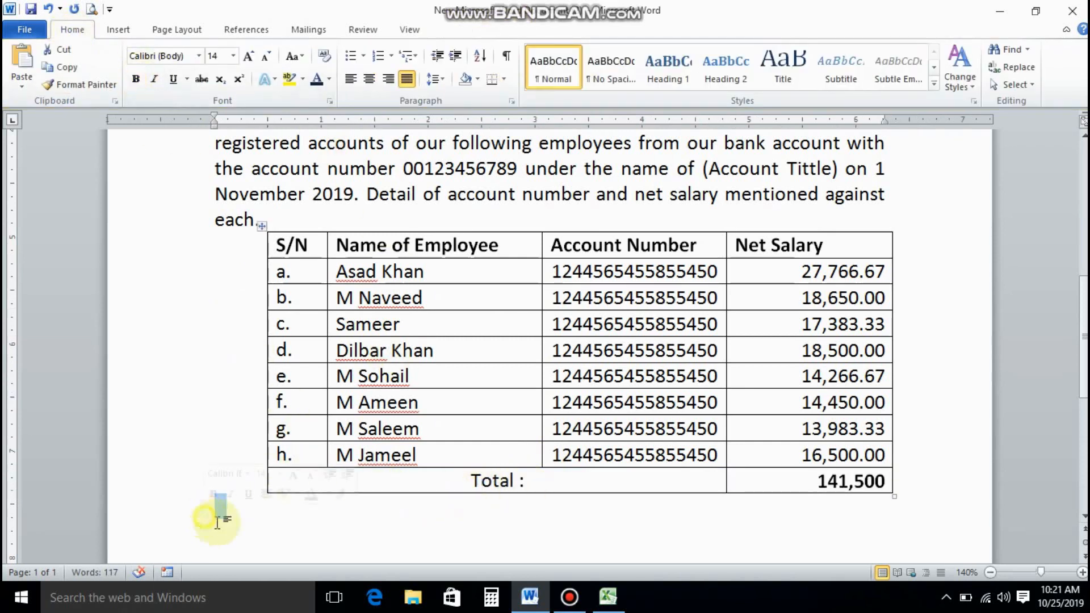
Start paragraph 2 below the table with '2.' followed by a tab.
type("2")
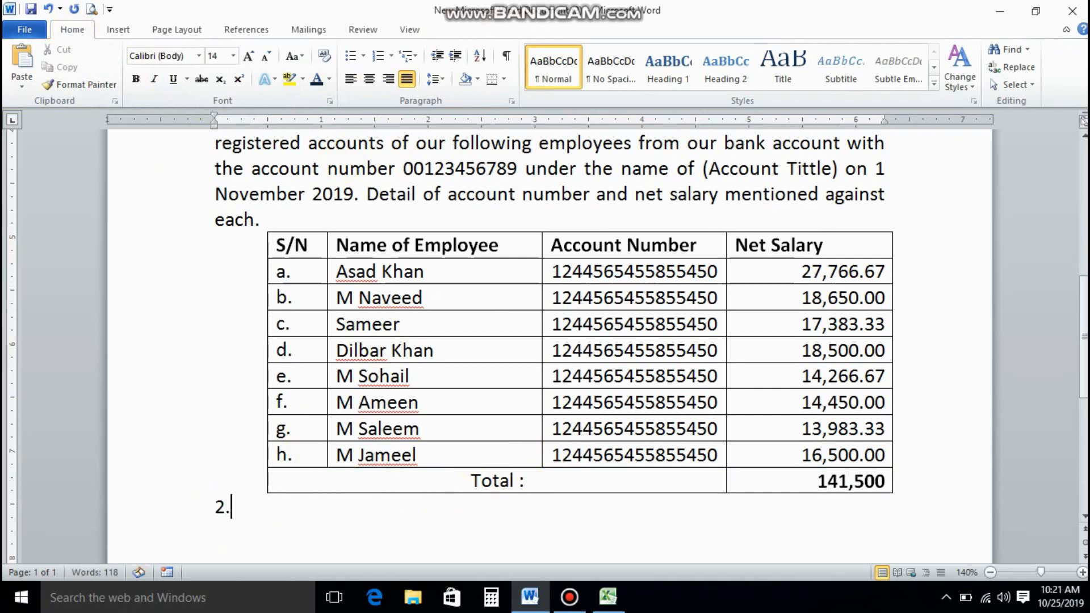
type(".")
key("Tab")
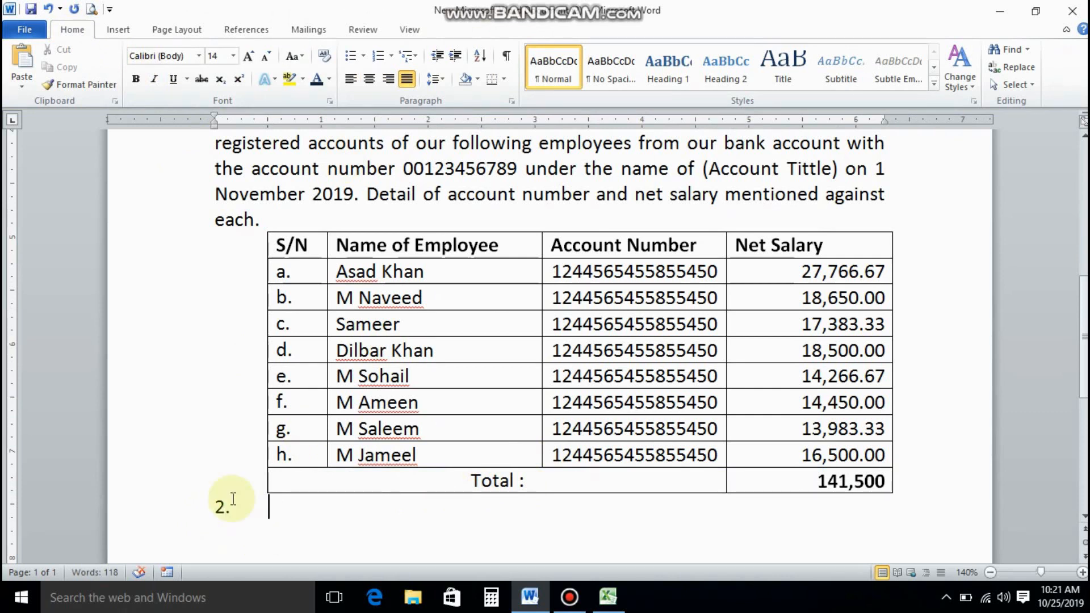
left_click(218, 507)
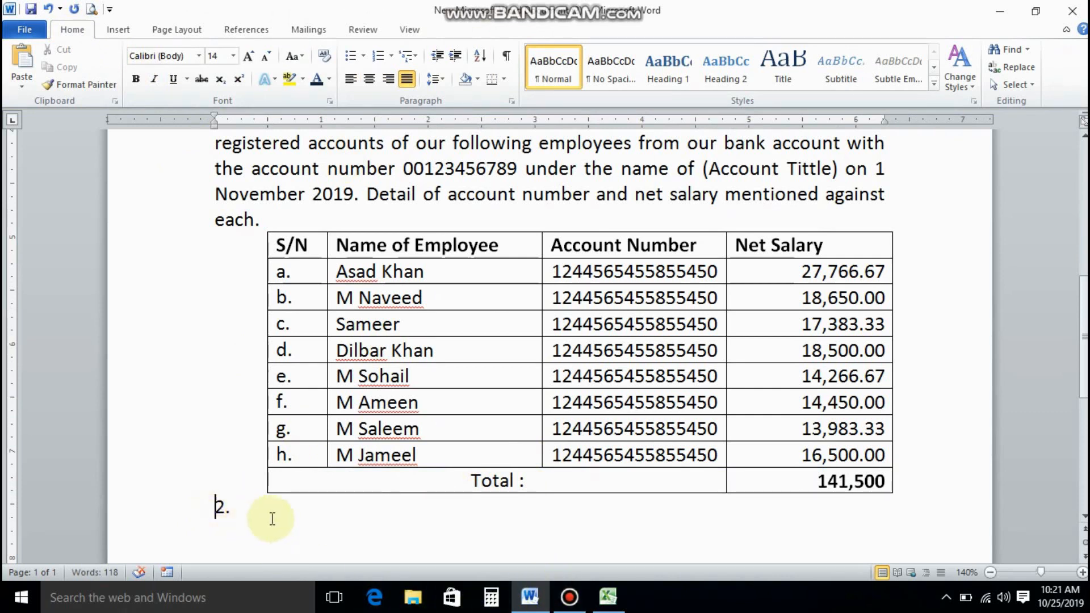
left_click(298, 519)
scroll(430, 465, "down", 1)
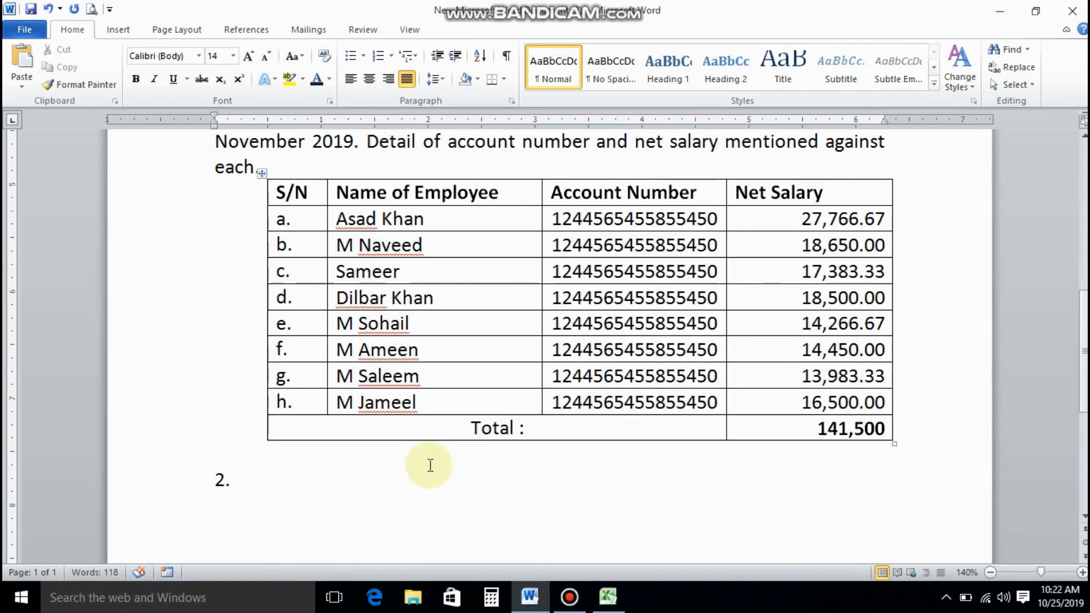
left_click(275, 475)
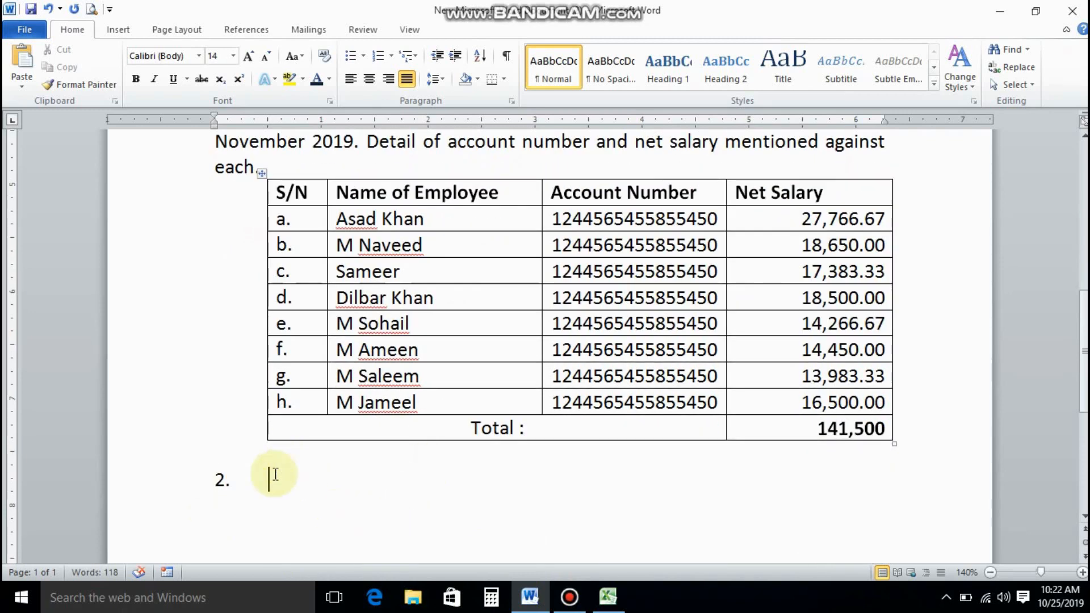
Type 'Please provide confirmation notice after completion of successful transaction of salary by (Due date).'.
type("Pl")
type("ease ")
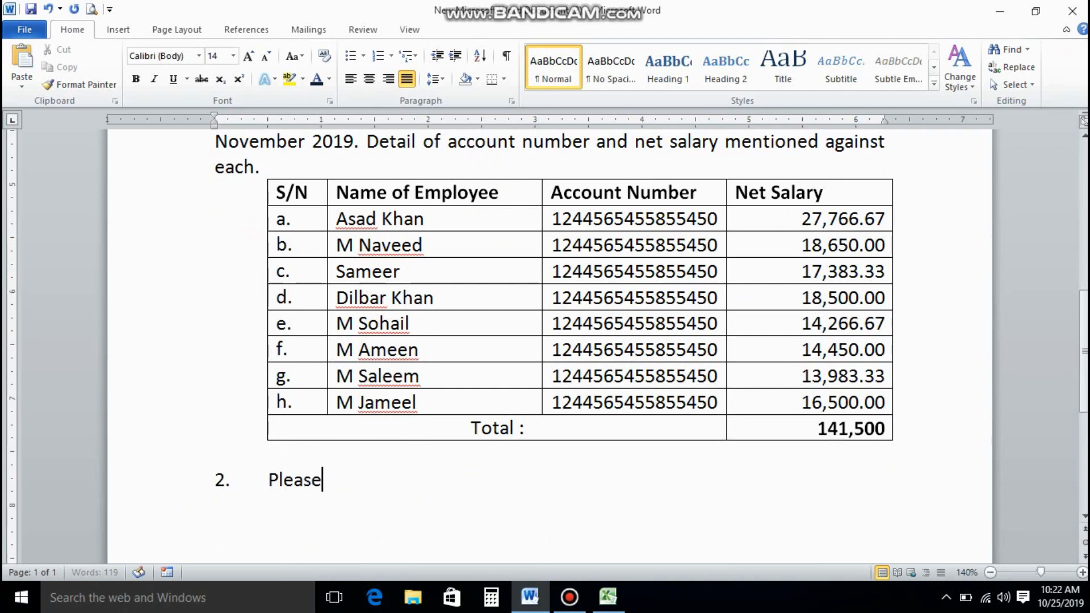
type("provide ")
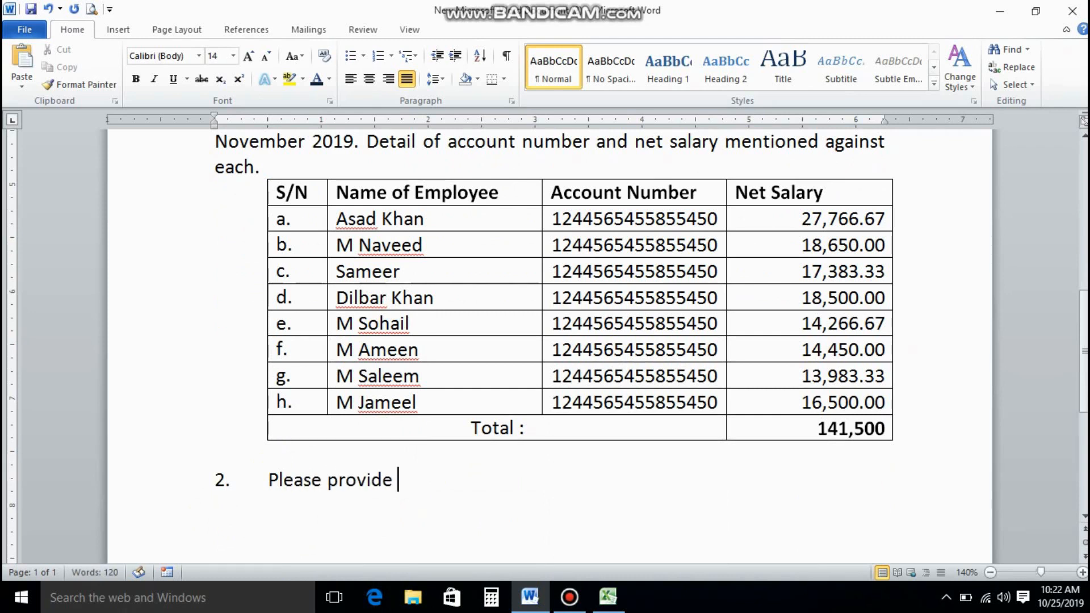
type("confir")
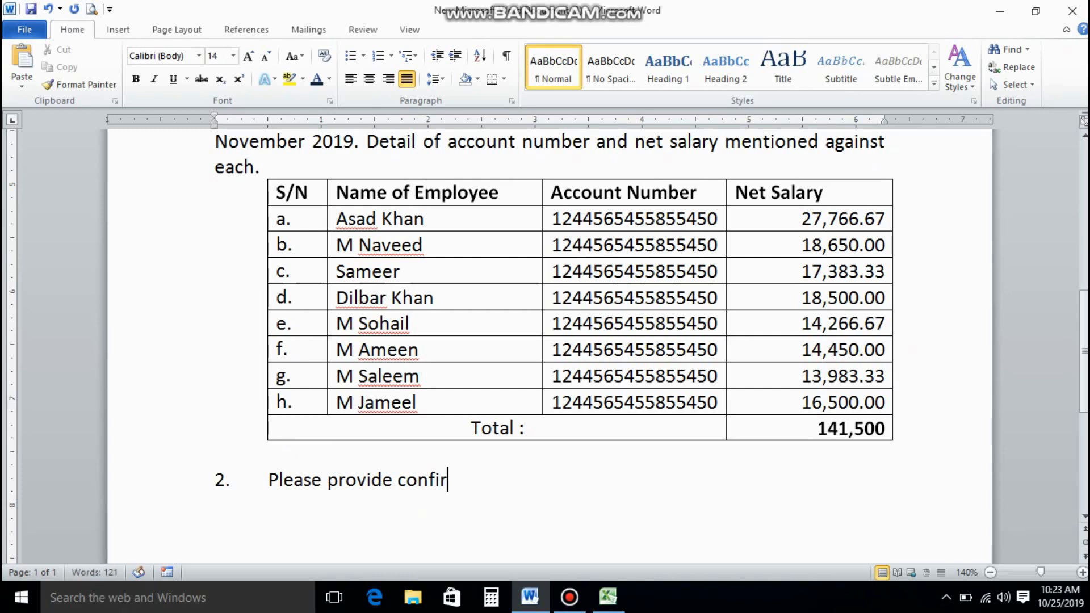
type("mation")
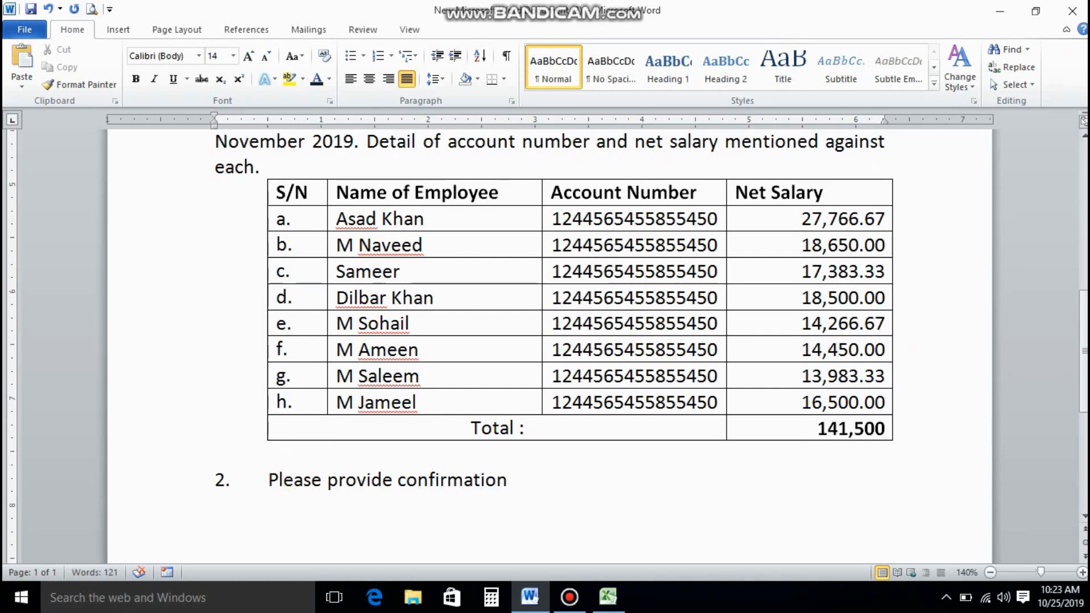
type("notice ")
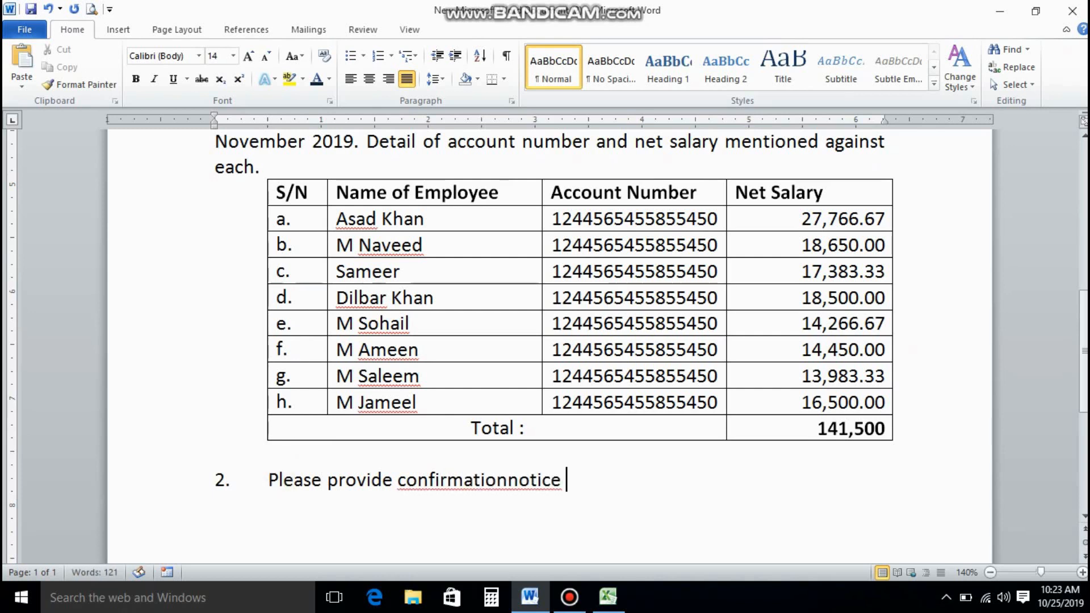
type("after")
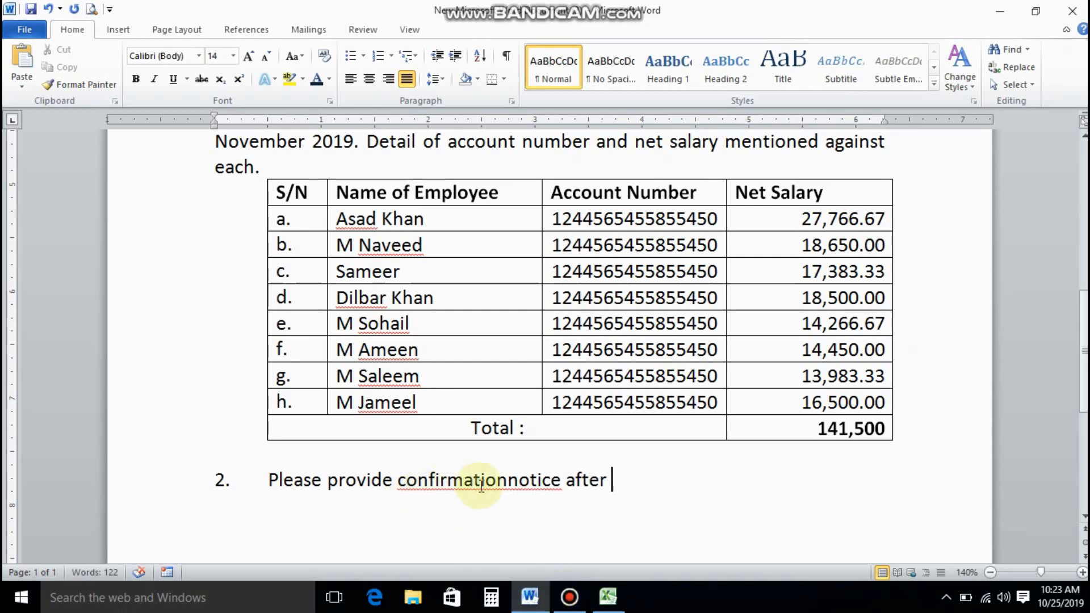
left_click(512, 482)
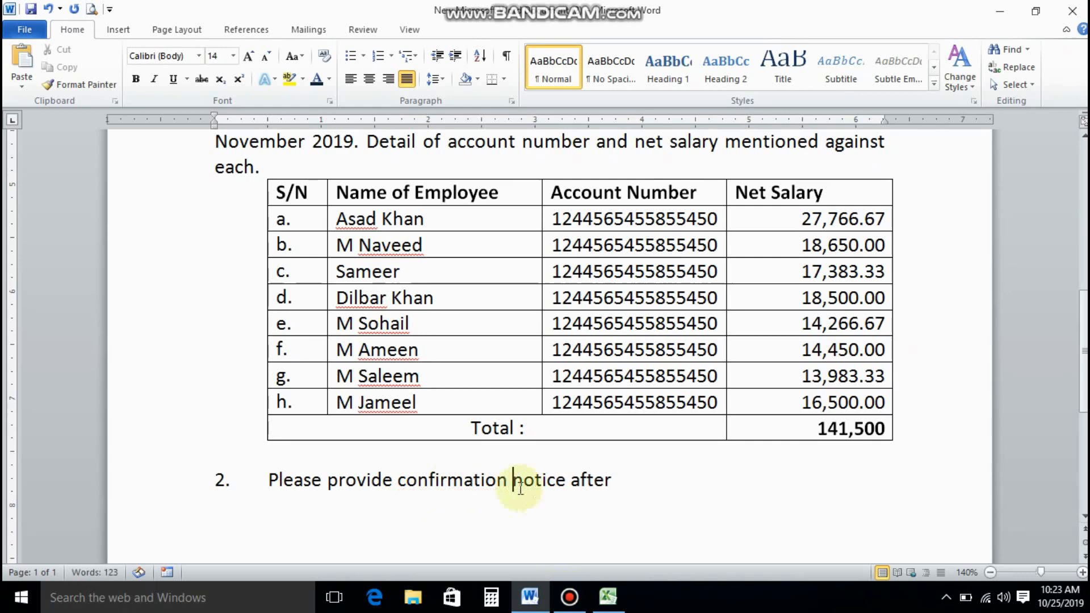
left_click(621, 484)
key("BackSpace")
type("c")
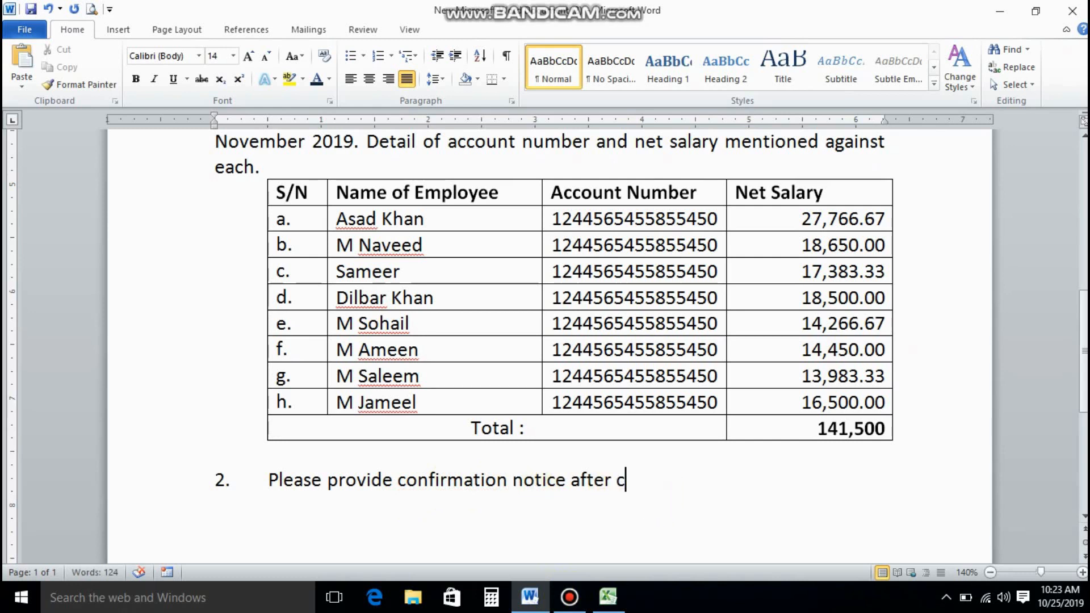
type("ompletion")
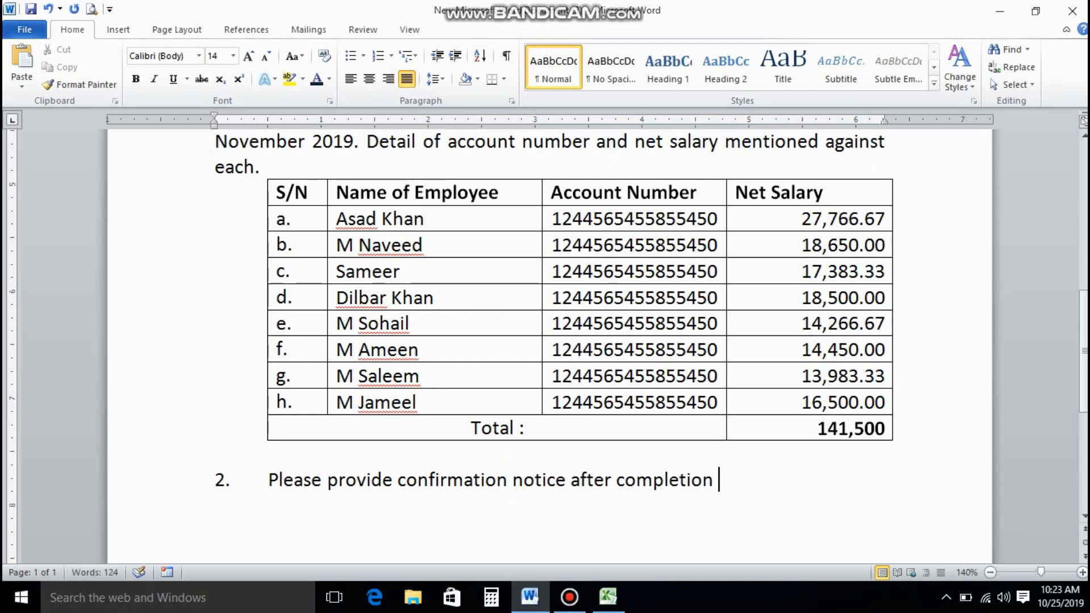
type(" of succe")
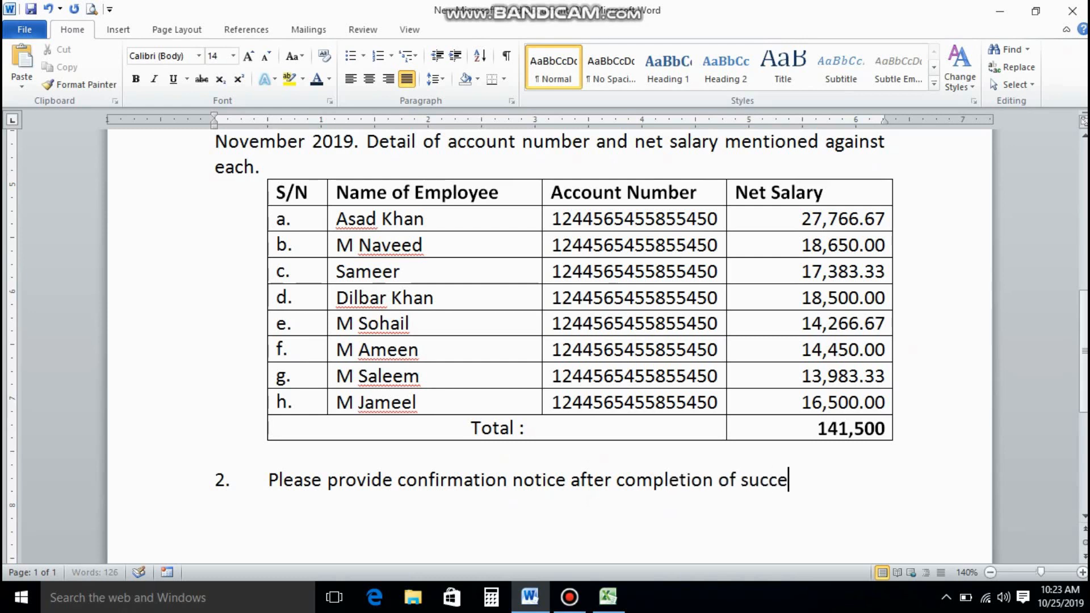
type("ssful ")
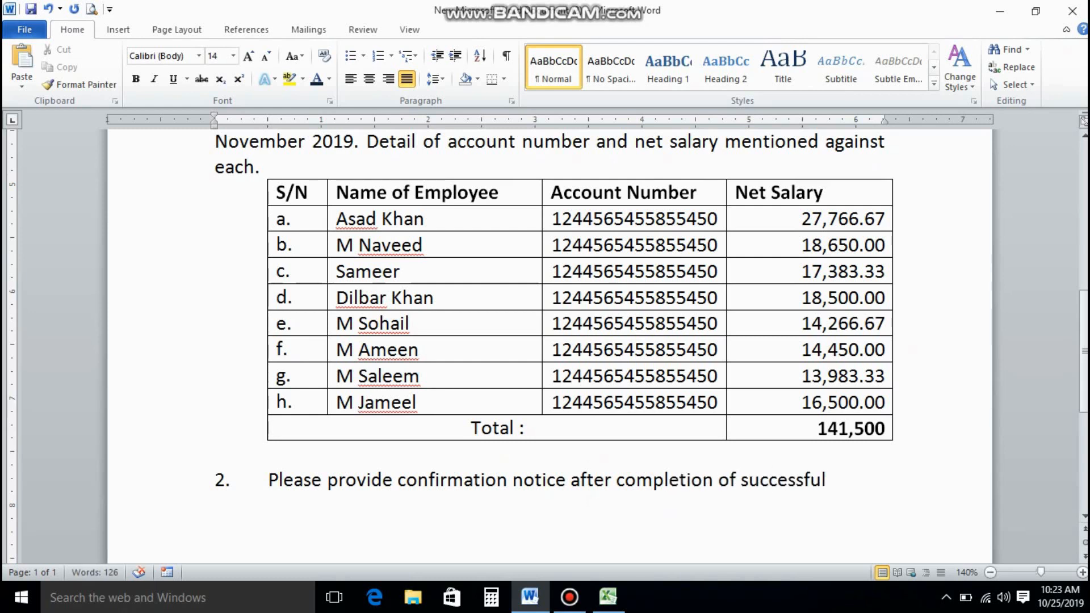
type("tran")
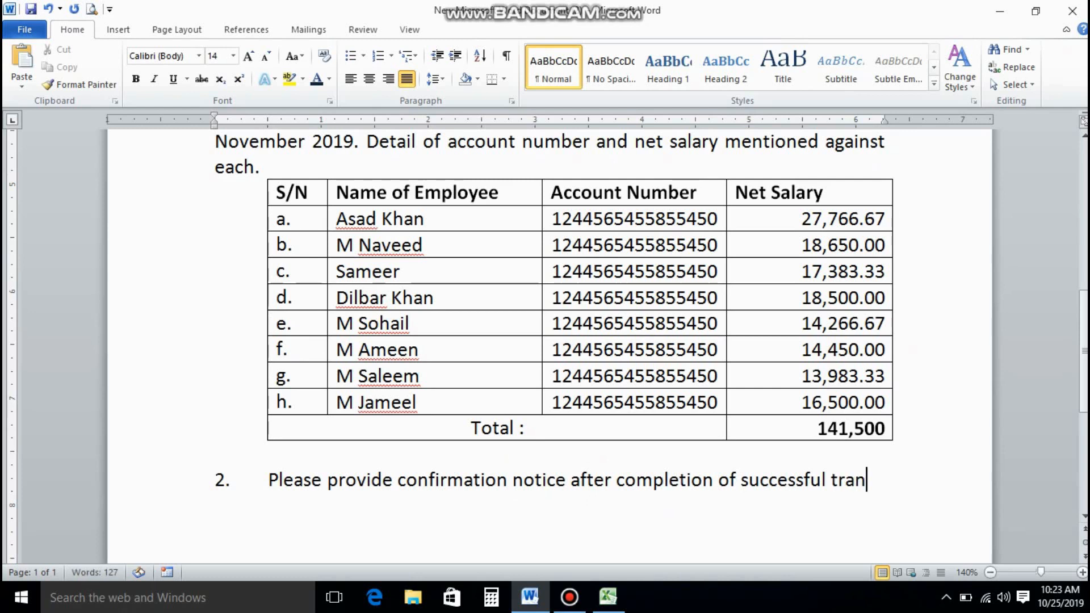
type("sac")
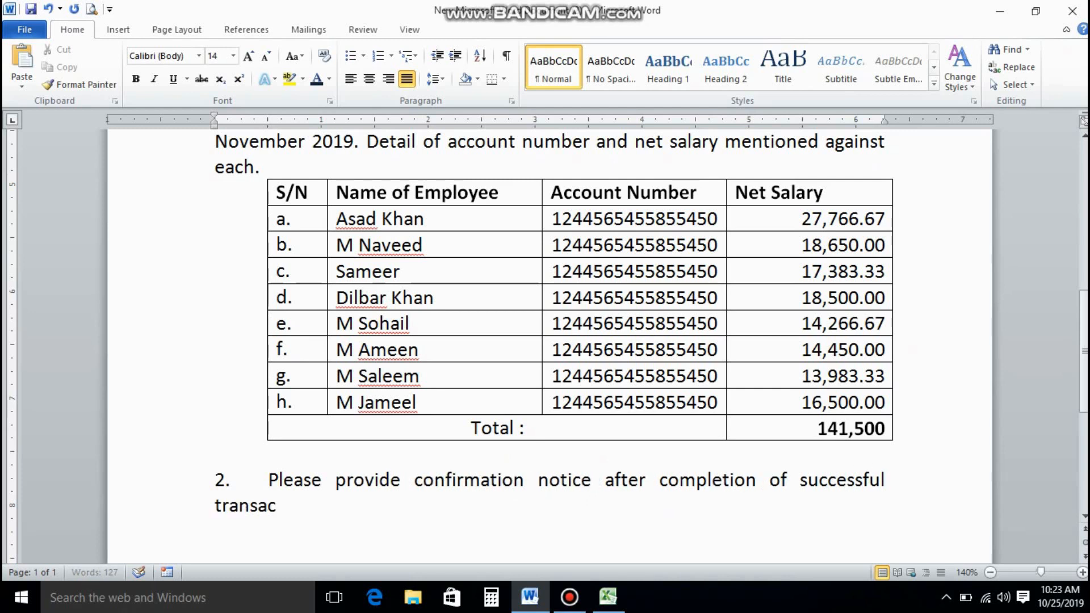
type("tion ")
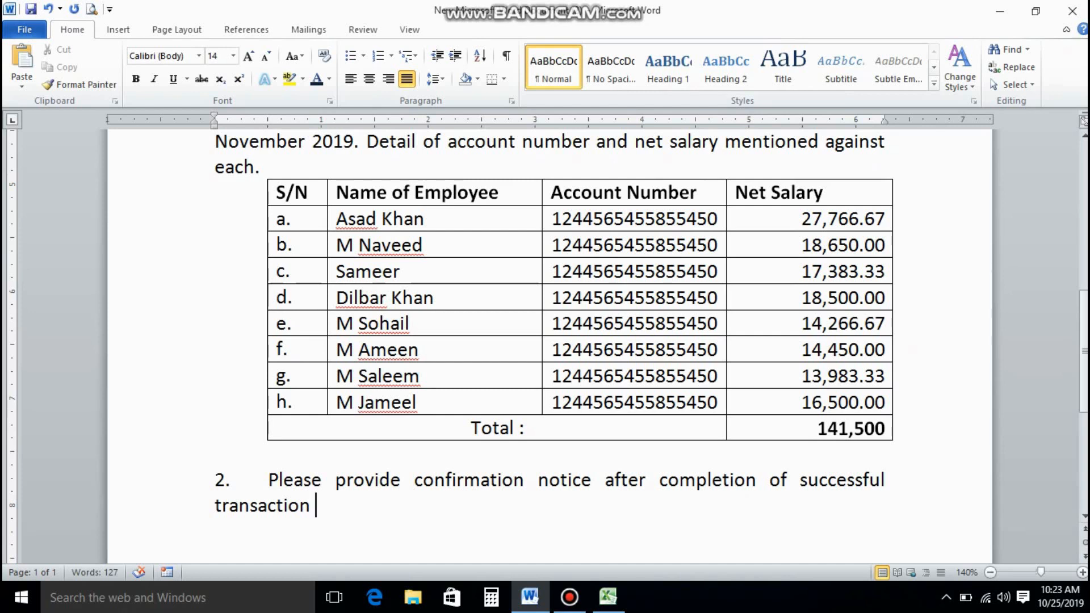
type("of salary")
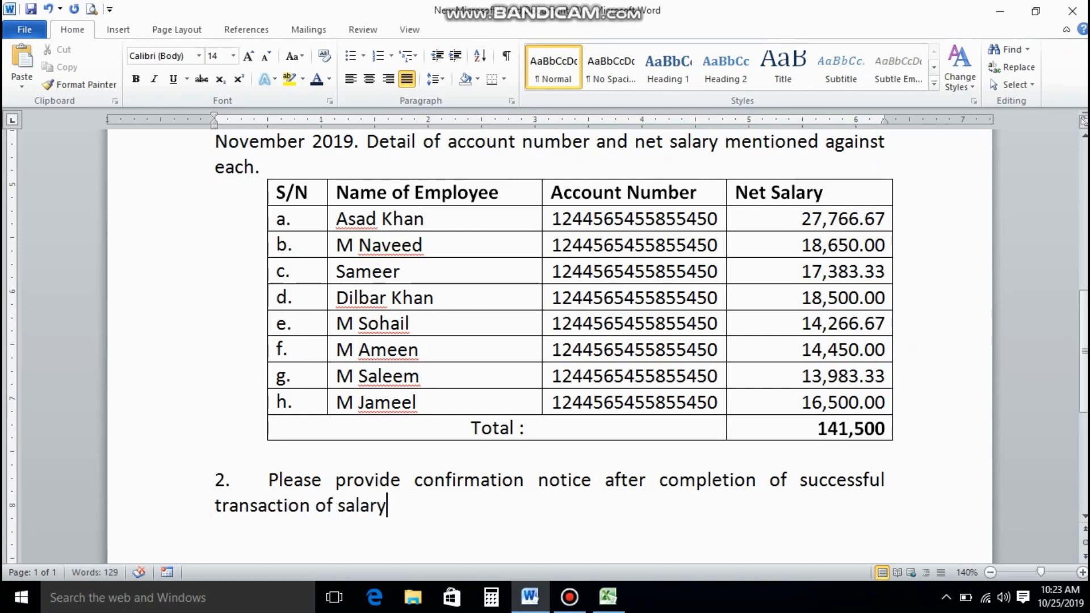
type(" by (Due da")
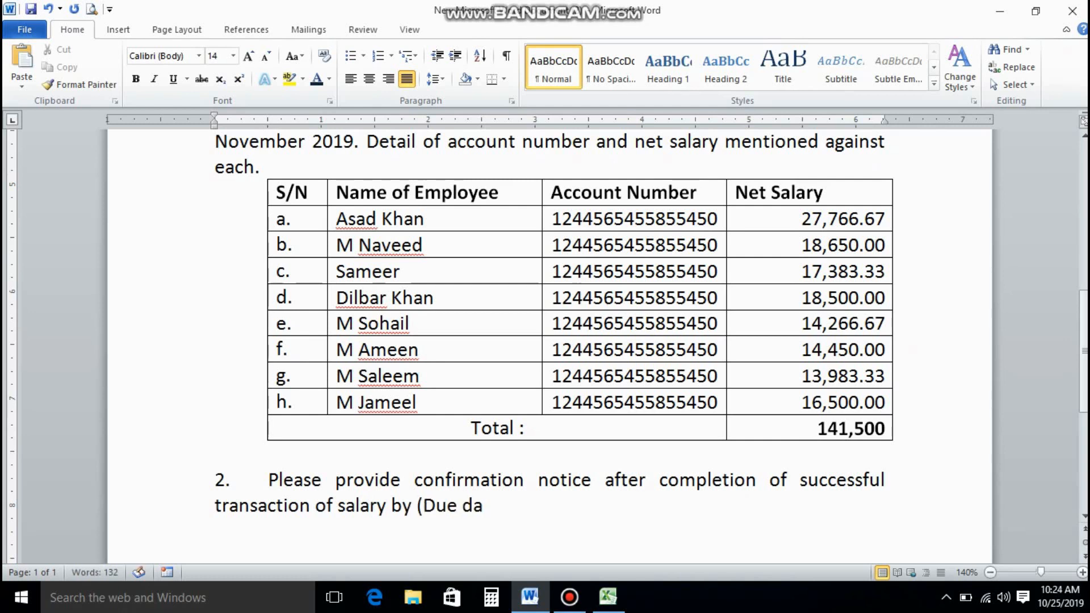
type("te).")
scroll(549, 341, "down", 3)
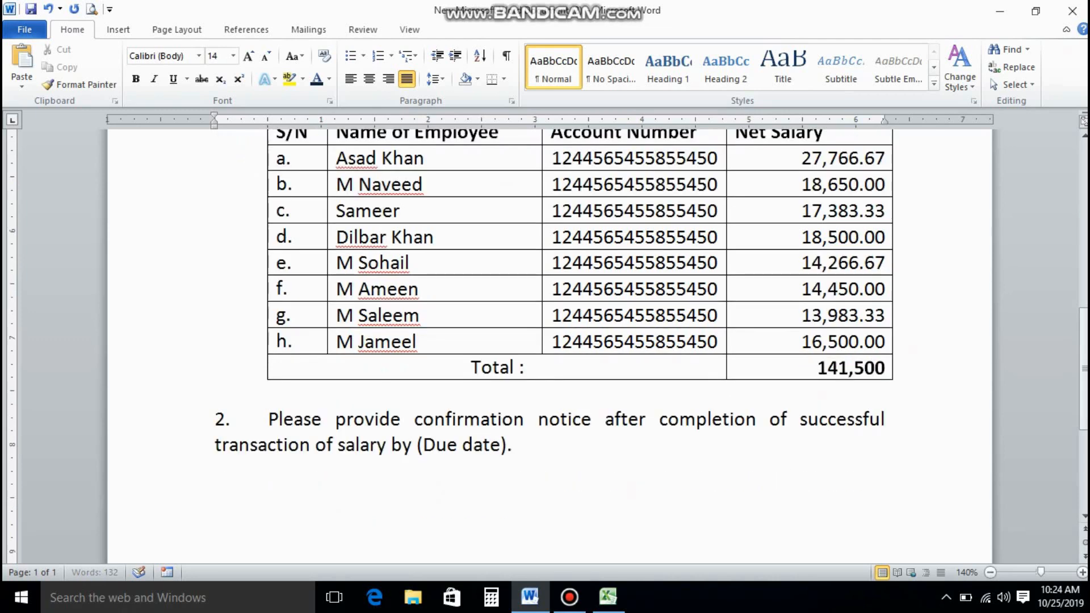
scroll(395, 428, "down", 3)
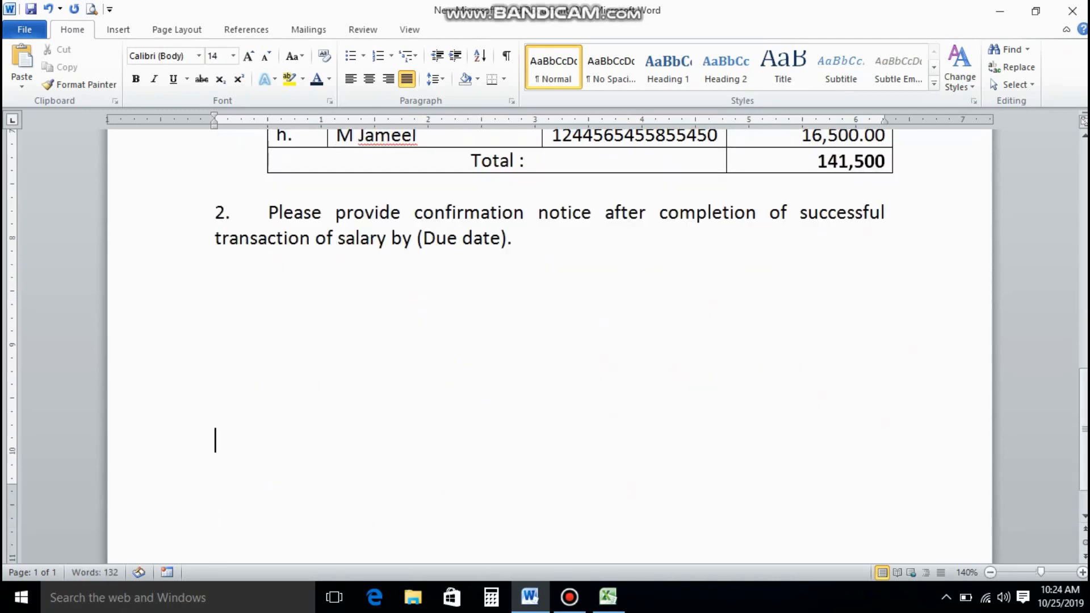
Add the right-aligned caption '(Signature with stamp of company manager)'.
left_click(389, 78)
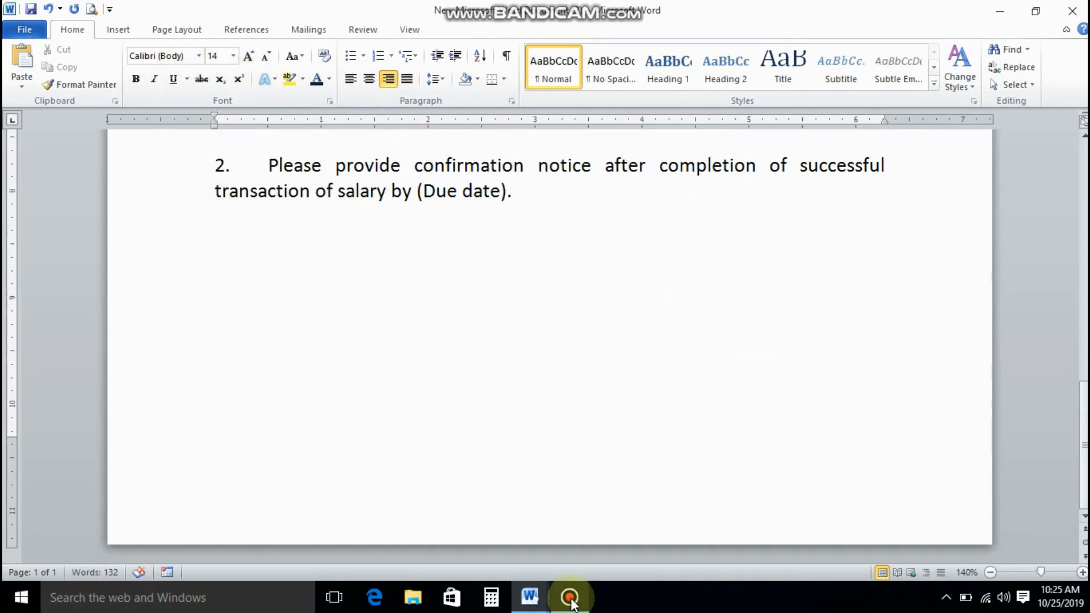
type("Sign")
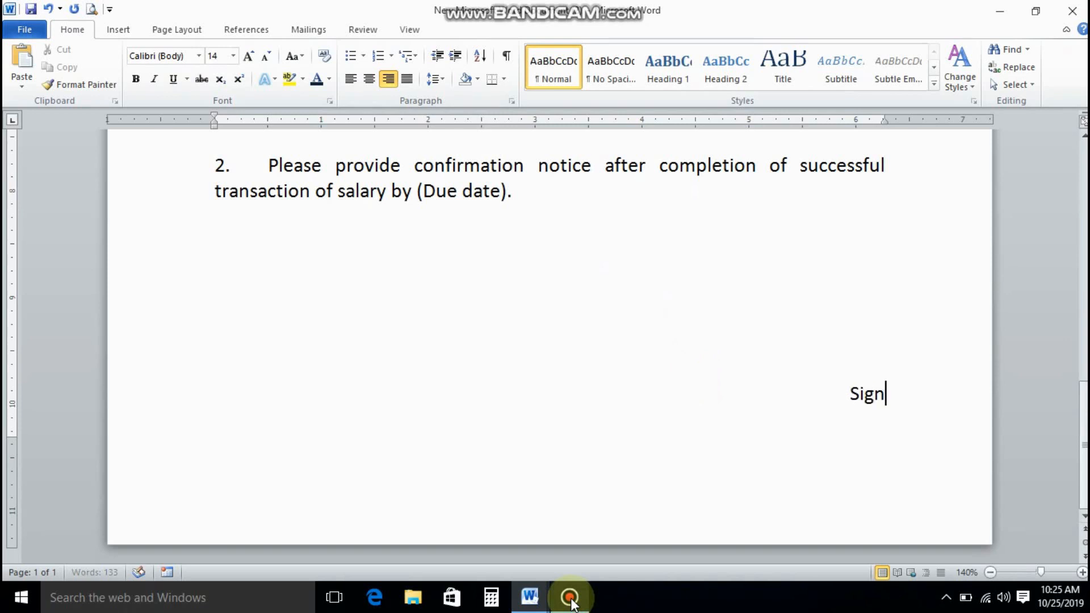
type("ature ")
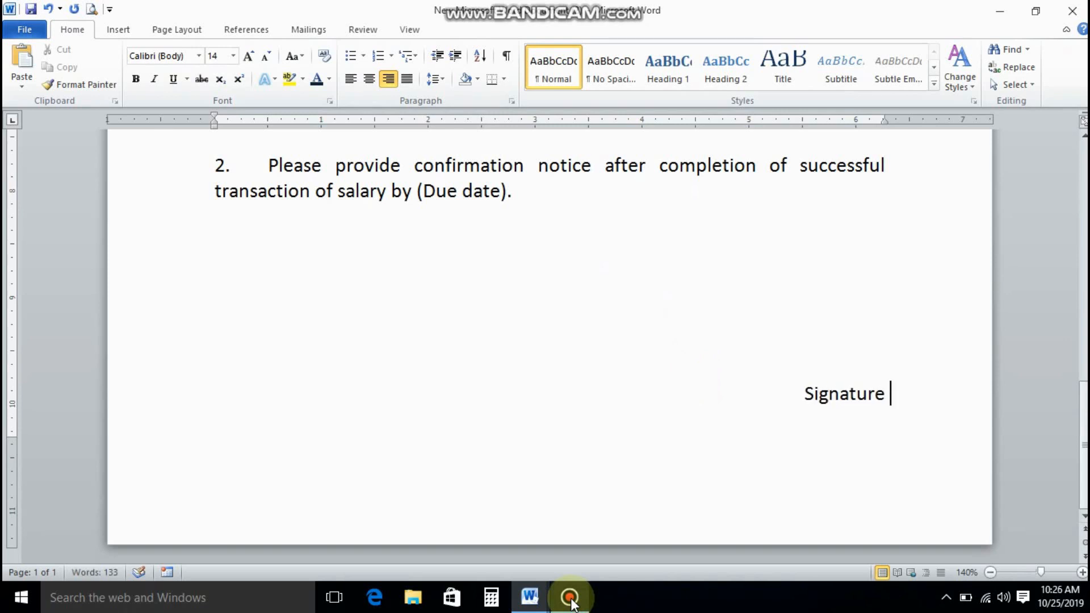
type("with sta")
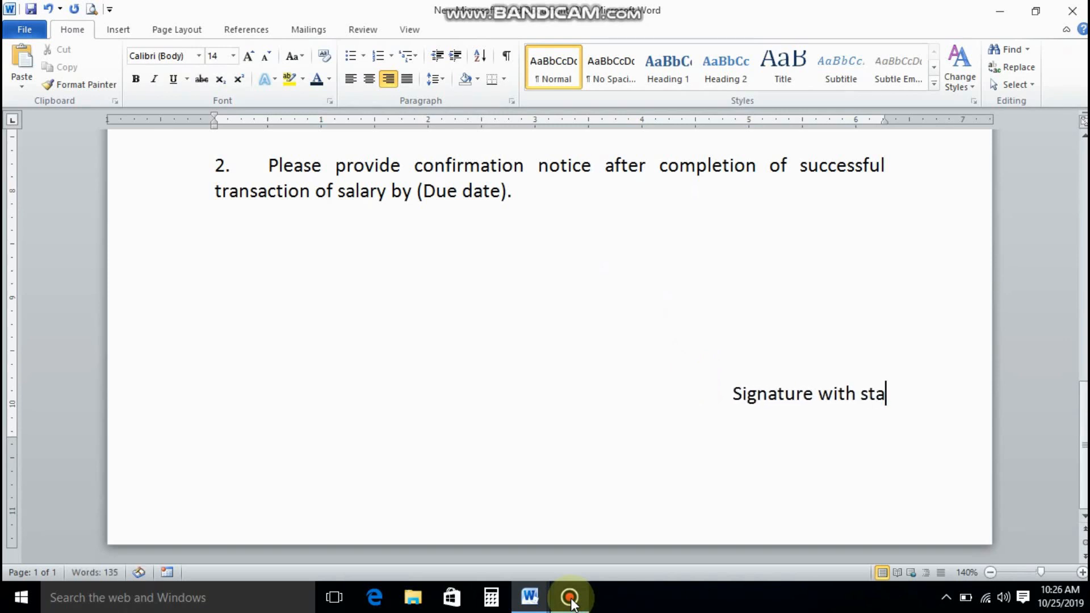
type("mp of")
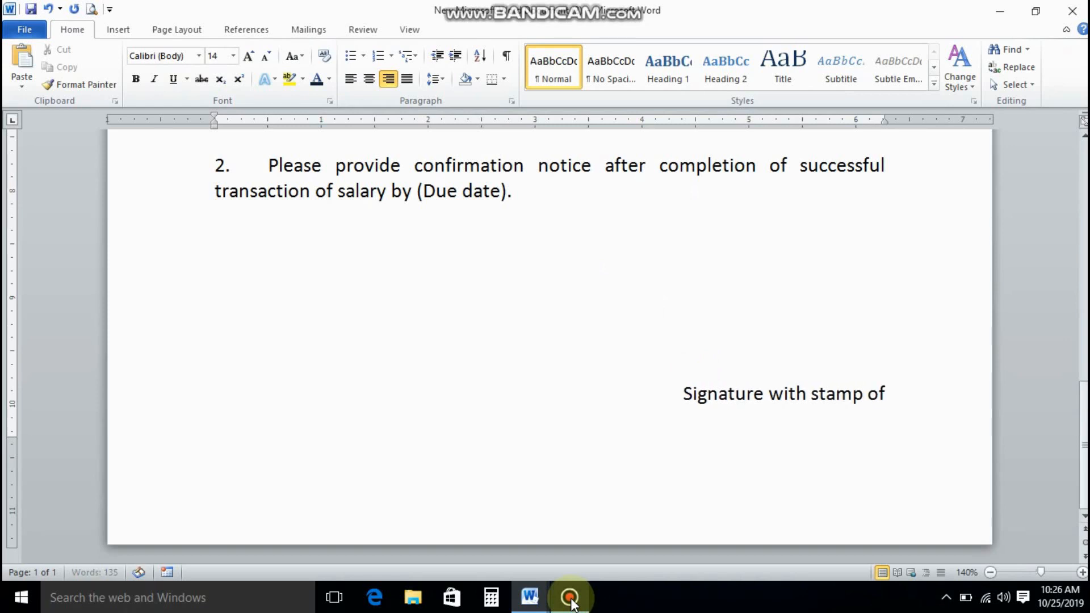
type(" company ma")
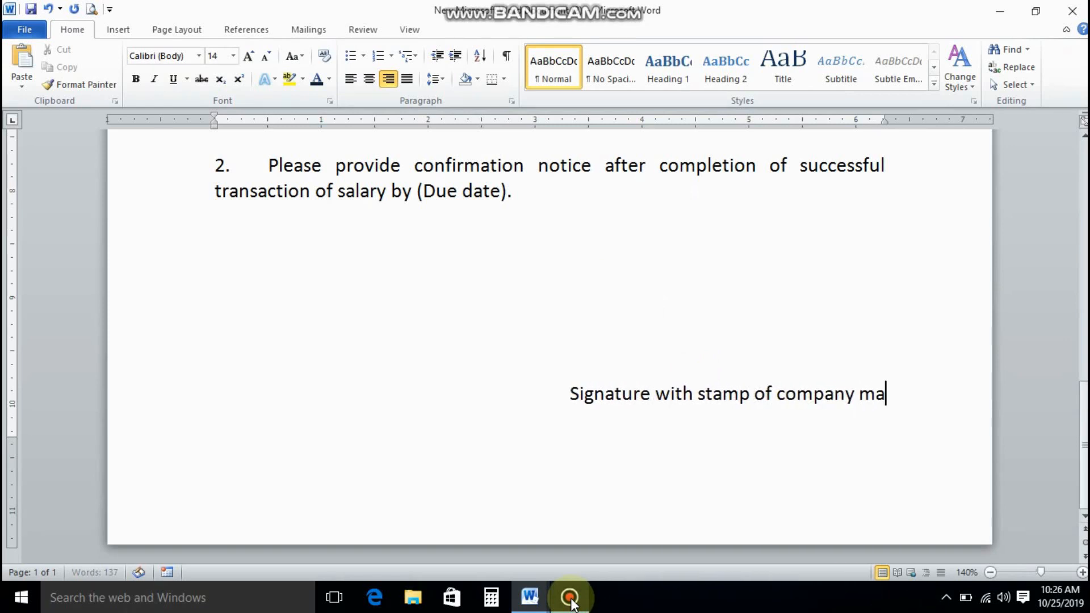
type("nager)")
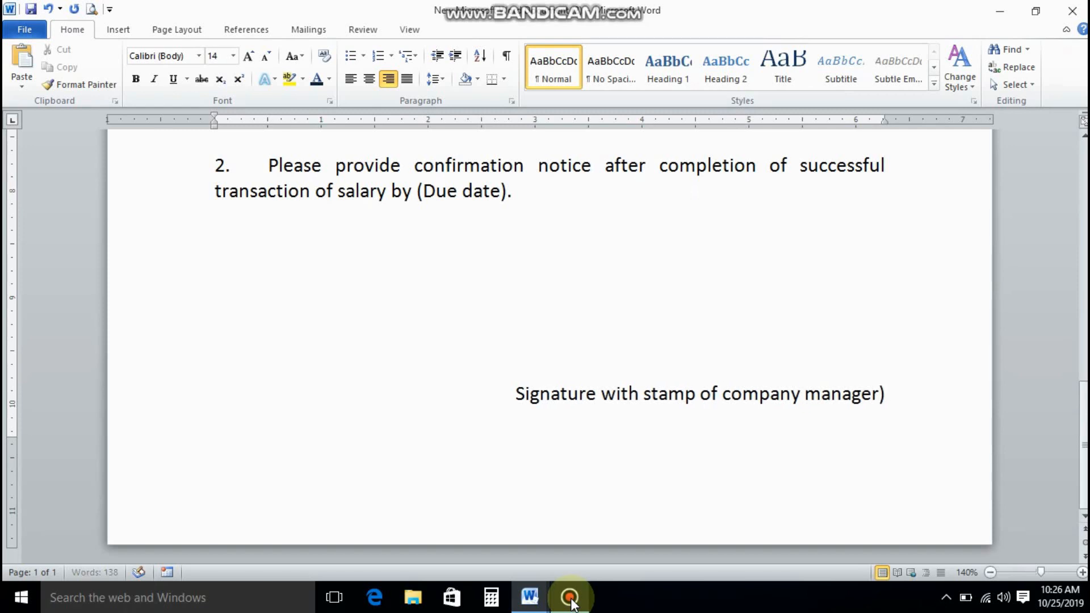
left_click(515, 394)
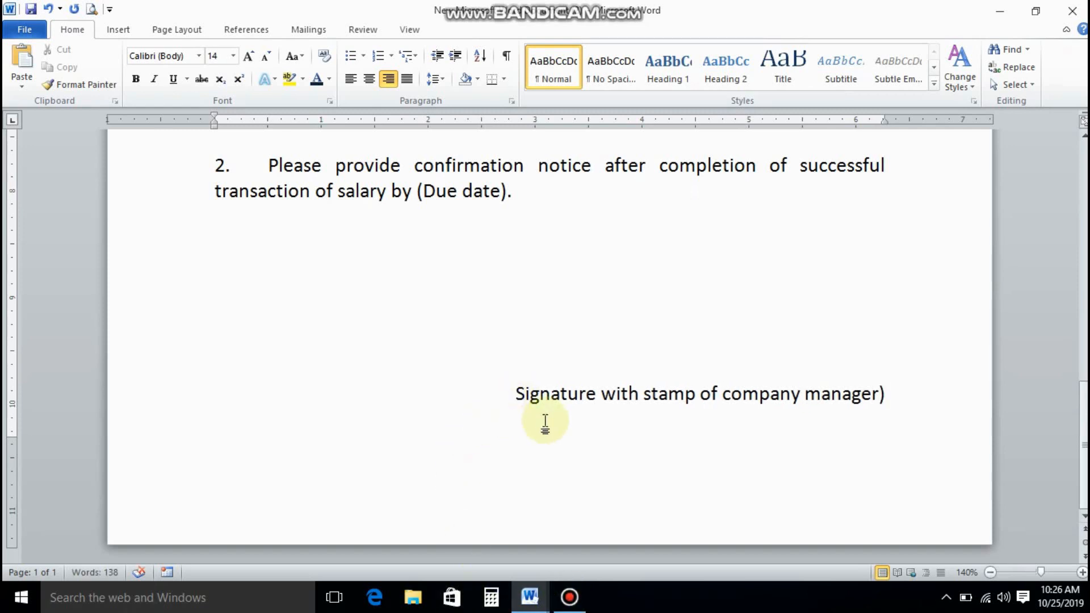
type("(")
Add a right-aligned underscore signature line directly above the caption.
left_click_drag(553, 396, 306, 377)
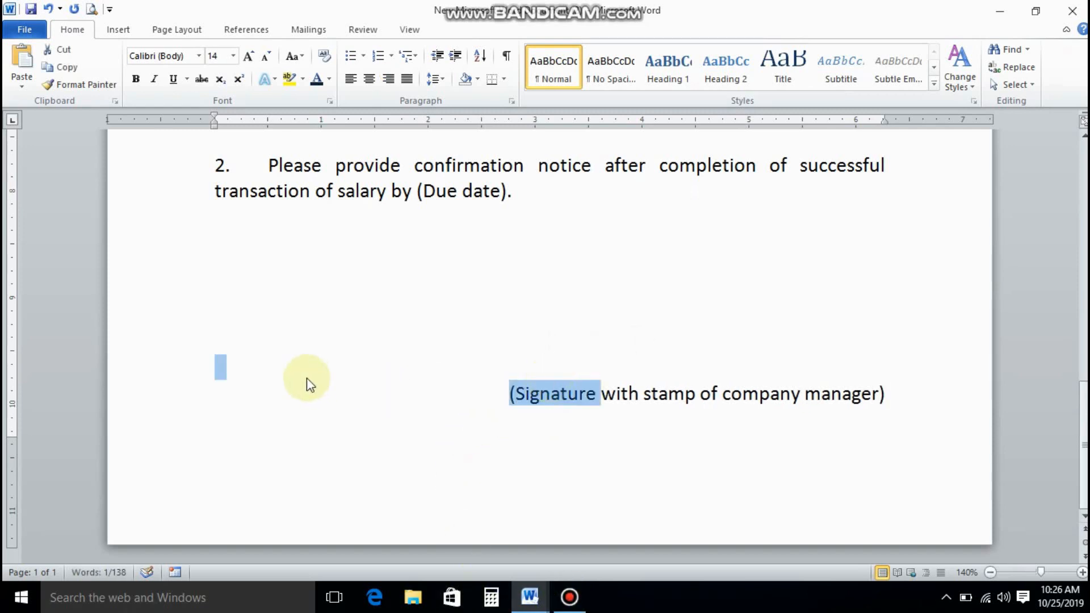
left_click(307, 377)
left_click(389, 78)
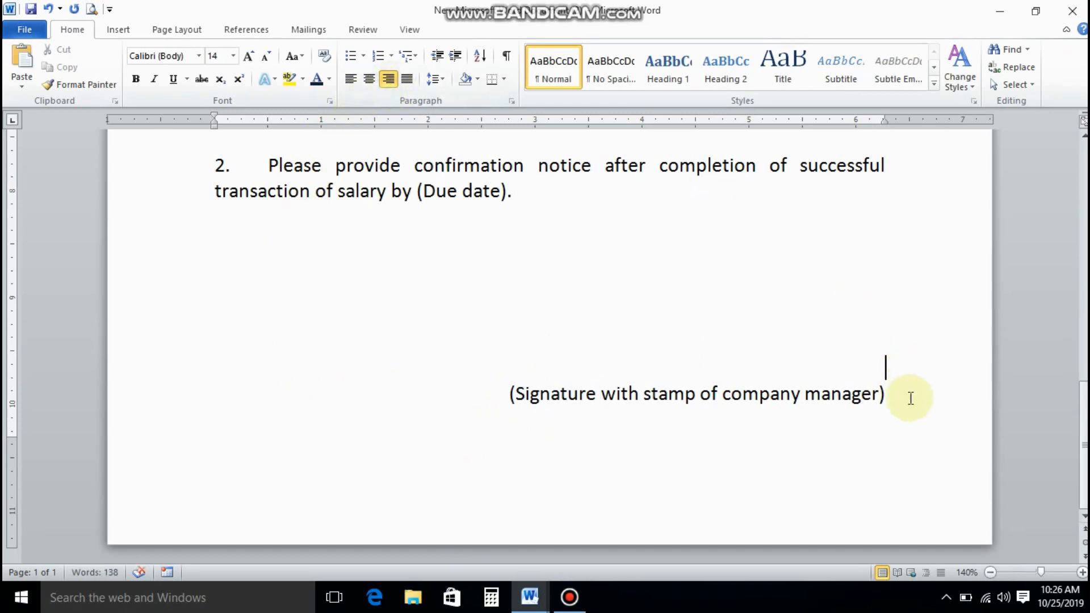
type("__________________________________________________")
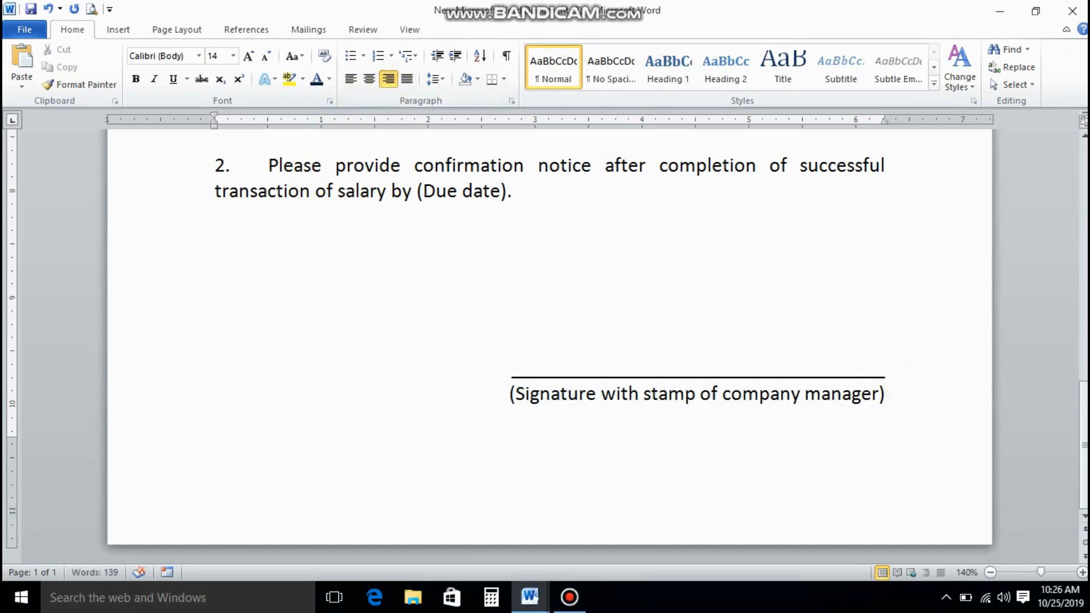
left_click(893, 389)
left_click(642, 313)
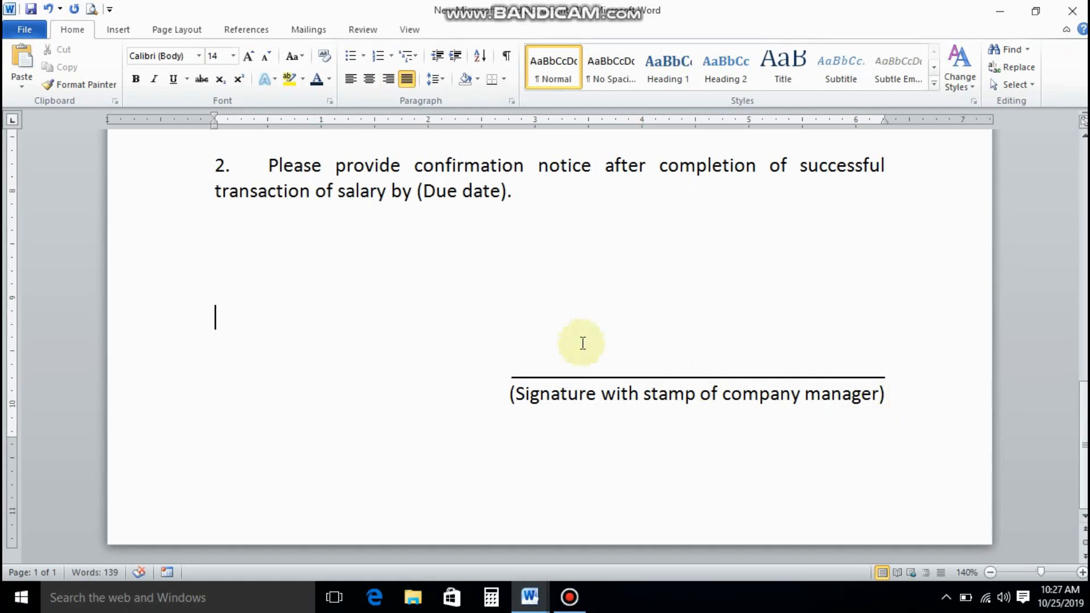
scroll(591, 332, "up", 3)
scroll(590, 328, "up", 5)
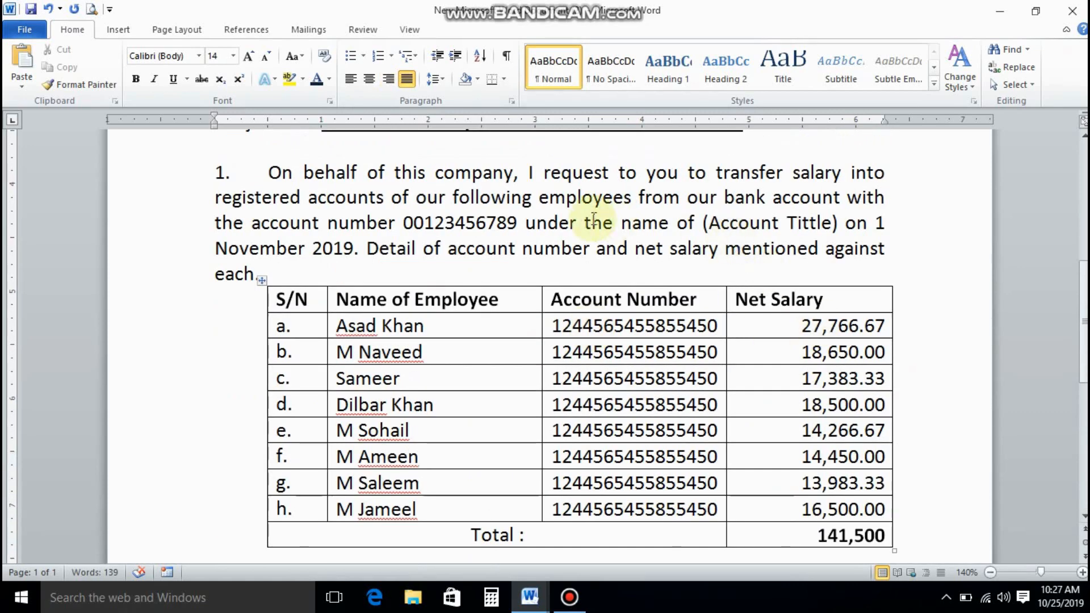
Check the one-page letter in Print preview and save the document.
scroll(602, 256, "up", 3)
scroll(620, 268, "up", 5)
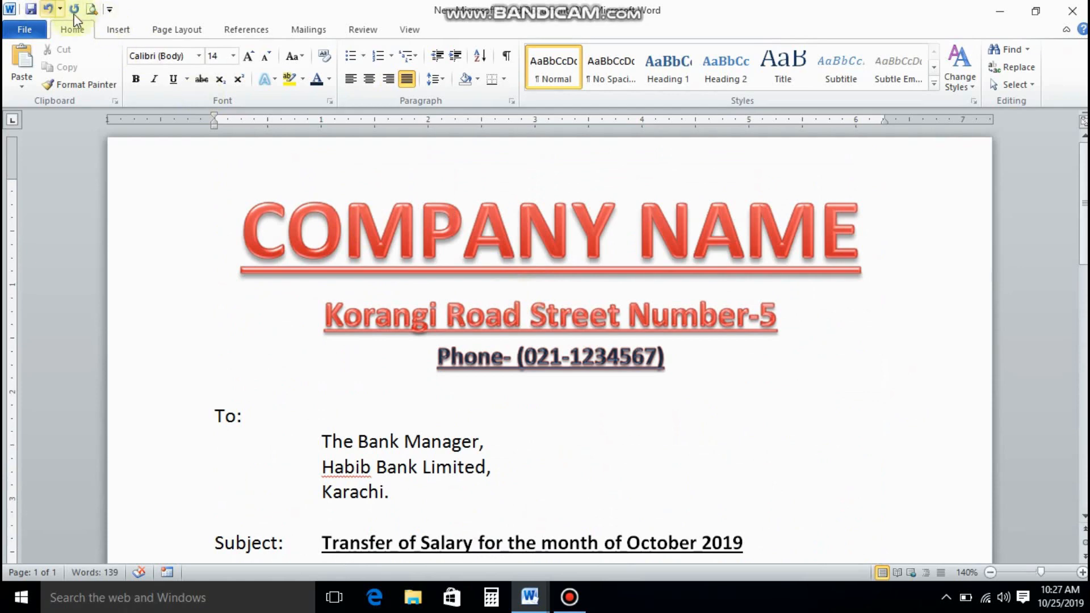
key("ctrl+p")
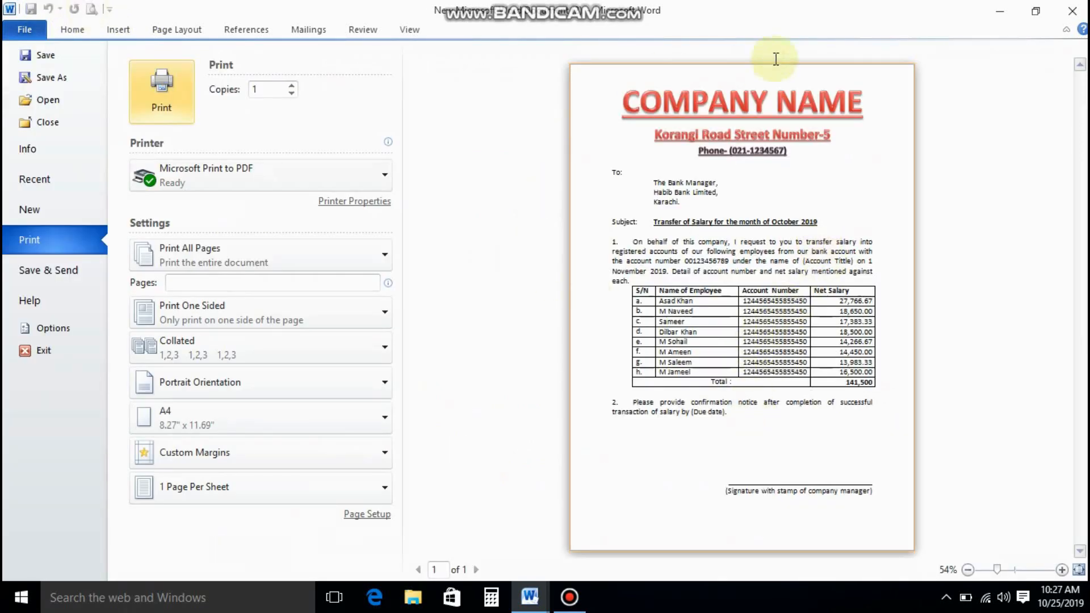
left_click(39, 55)
scroll(625, 261, "up", 10)
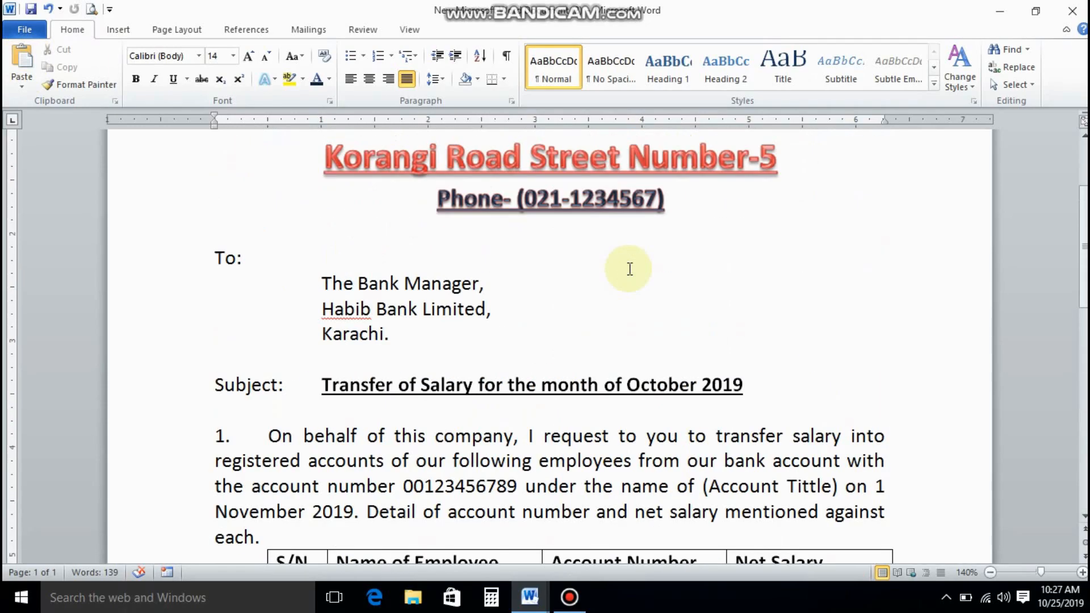